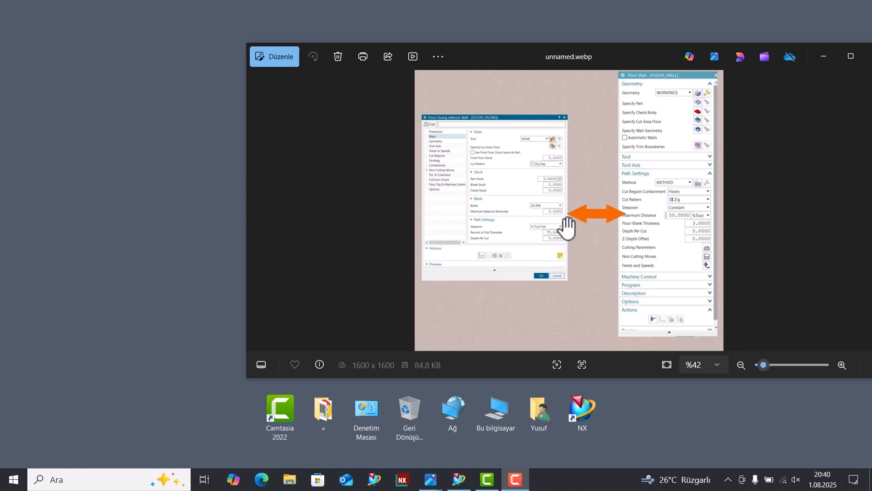
# Examine the Floor Facing and Floor Wall dialogs side by side in the unnamed.webp image, then minimize the image viewer.
pyautogui.scroll(2, 564, 226)
pyautogui.doubleClick(606, 58)
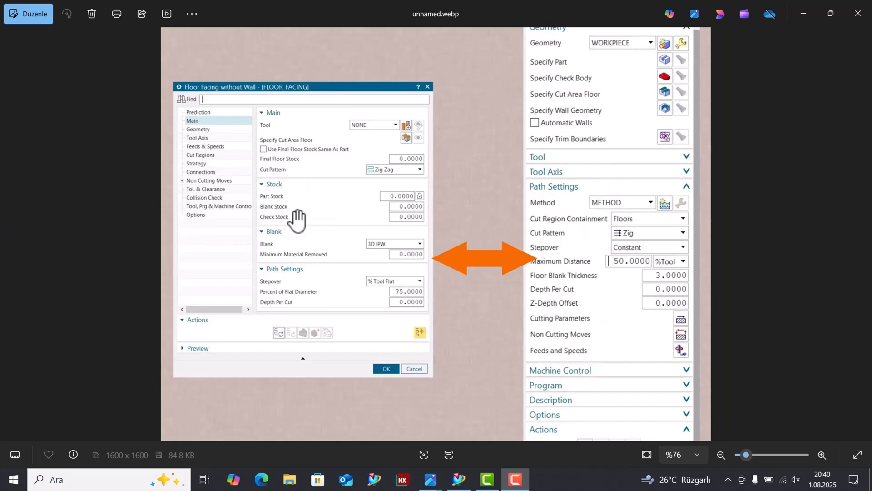
pyautogui.scroll(-2, 551, 261)
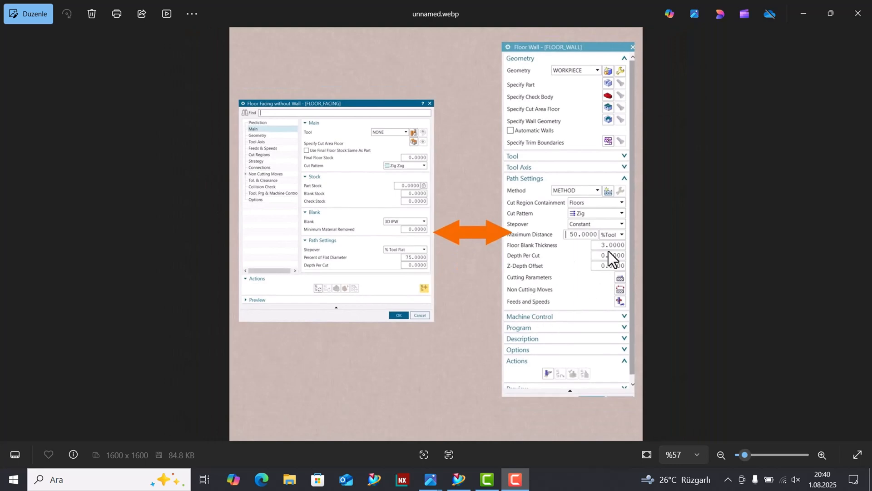
pyautogui.doubleClick(498, 9)
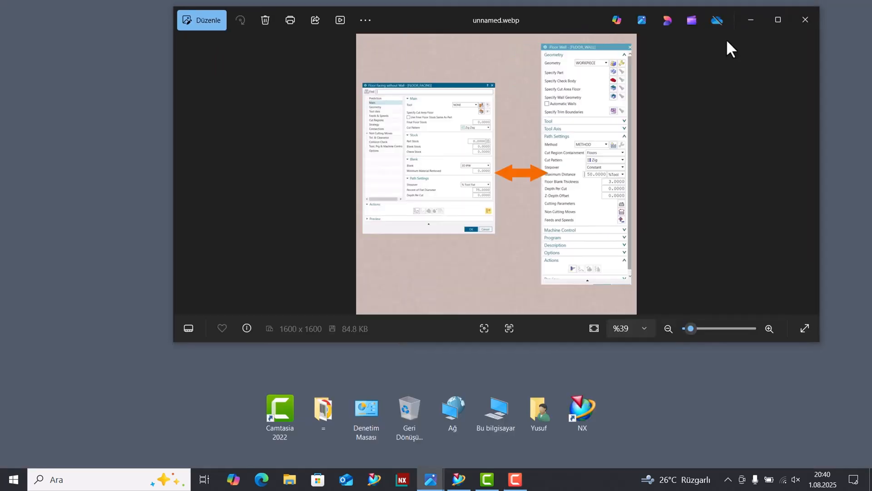
pyautogui.click(747, 22)
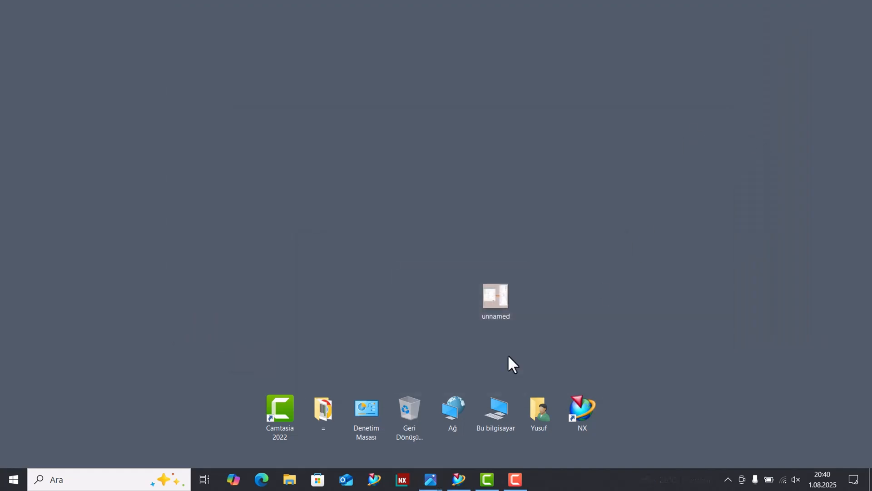
# Switch to NX and show its version information, highlighting the Part File Compatibility label.
pyautogui.click(459, 479)
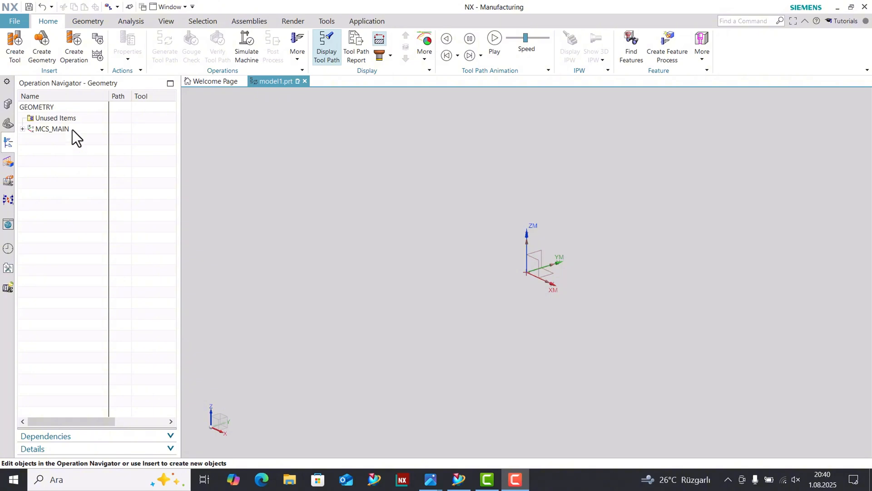
pyautogui.click(16, 21)
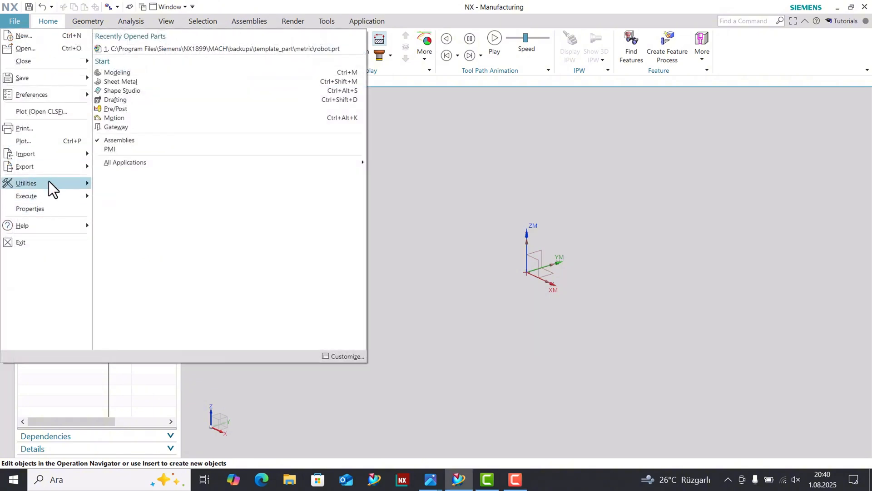
pyautogui.moveTo(40, 227)
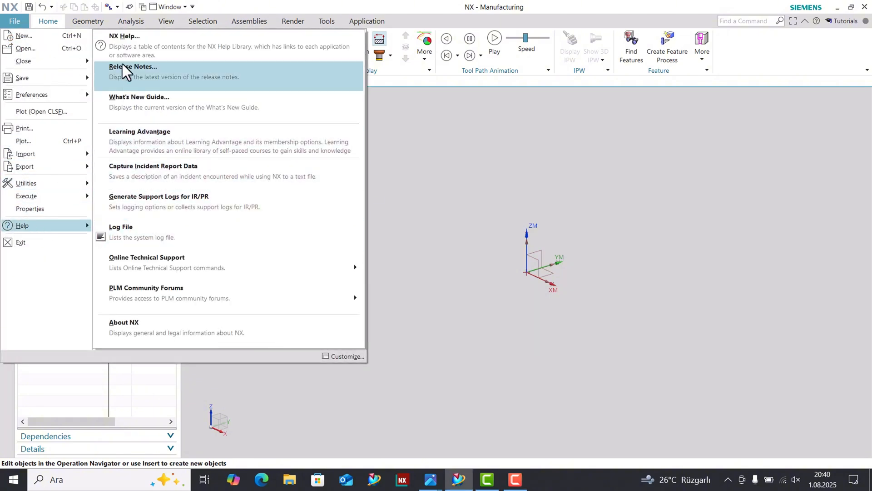
pyautogui.click(134, 324)
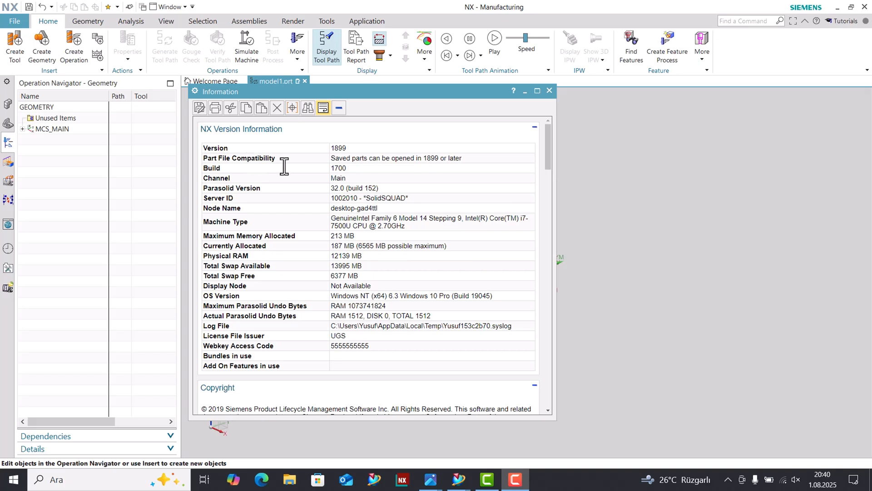
pyautogui.moveTo(348, 149); pyautogui.dragTo(249, 183)
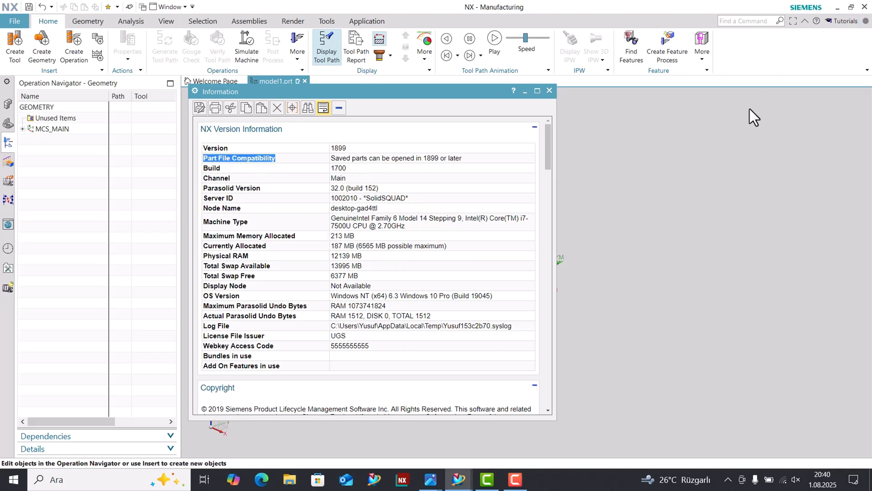
pyautogui.click(739, 193)
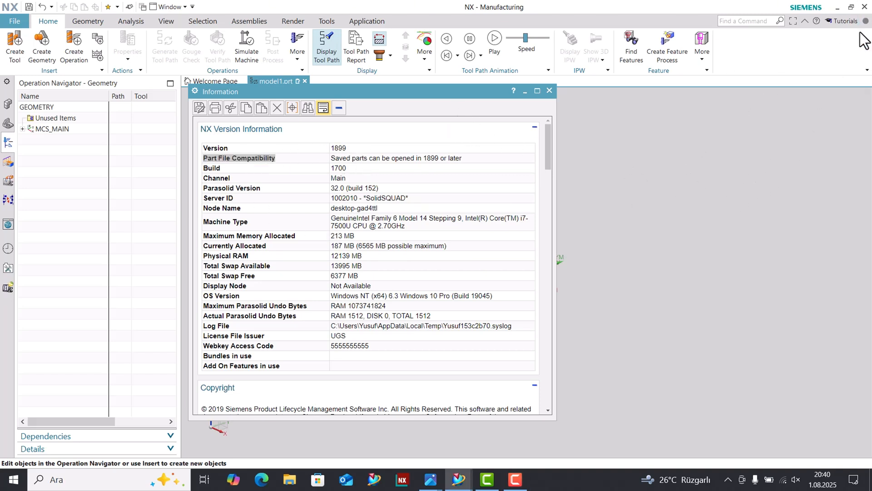
# Minimize NX and open the C:\Program Files\Siemens folder in a maximized File Explorer window.
pyautogui.click(837, 8)
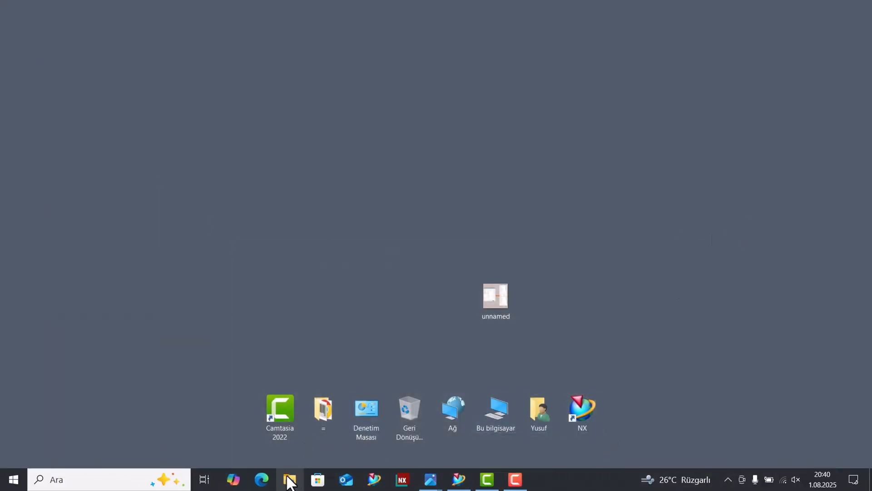
pyautogui.doubleClick(496, 411)
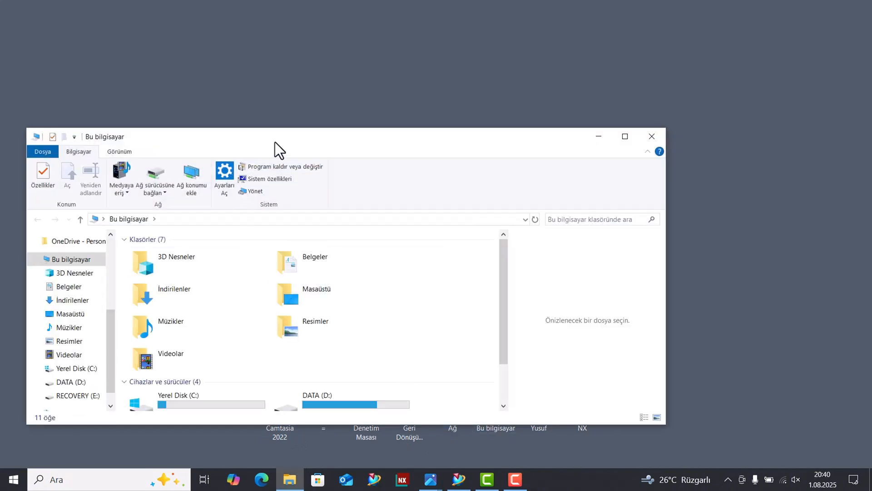
pyautogui.moveTo(275, 142); pyautogui.dragTo(280, 121)
pyautogui.doubleClick(280, 121)
pyautogui.click(184, 221)
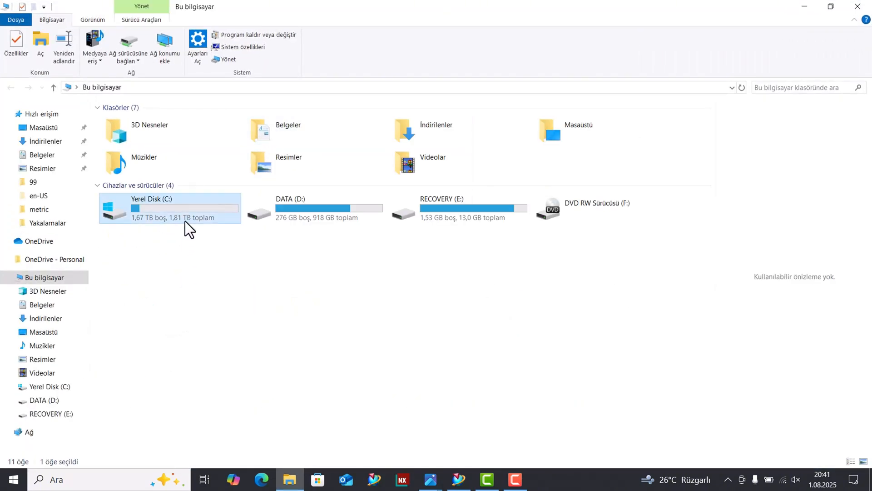
pyautogui.doubleClick(184, 220)
pyautogui.click(143, 219)
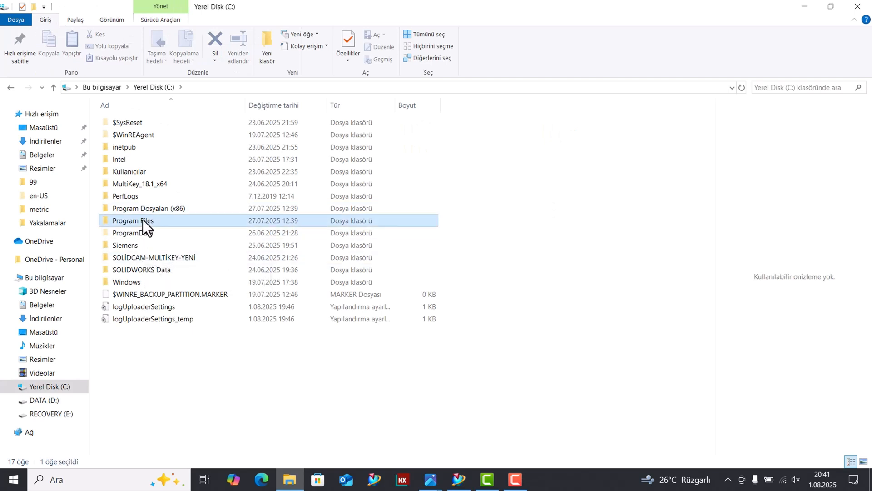
pyautogui.doubleClick(143, 219)
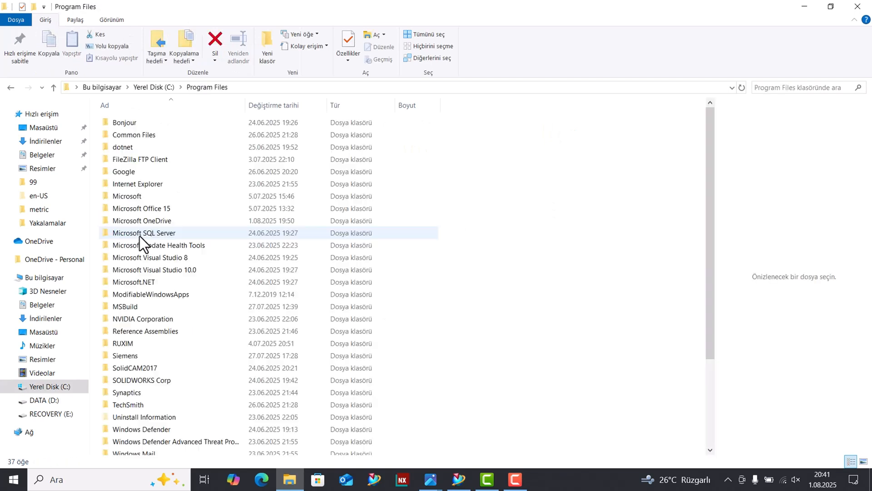
pyautogui.doubleClick(132, 358)
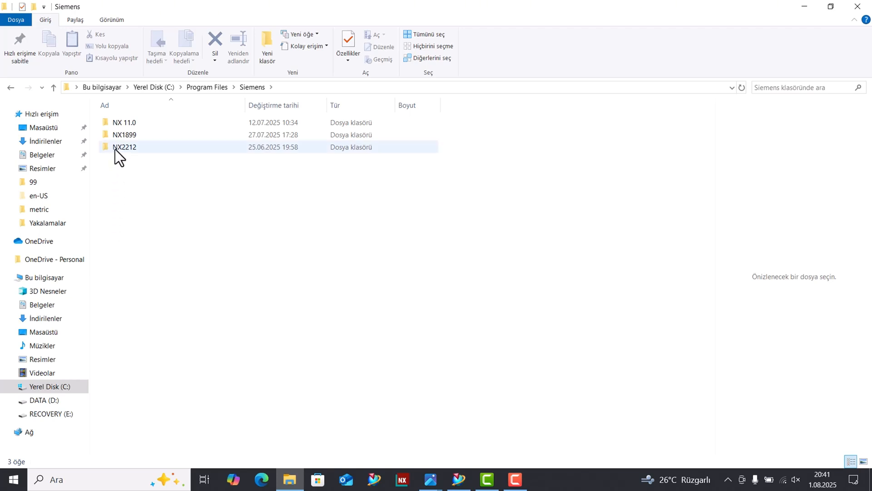
# Open the MACH folder inside the NX1899 installation folder.
pyautogui.click(127, 138)
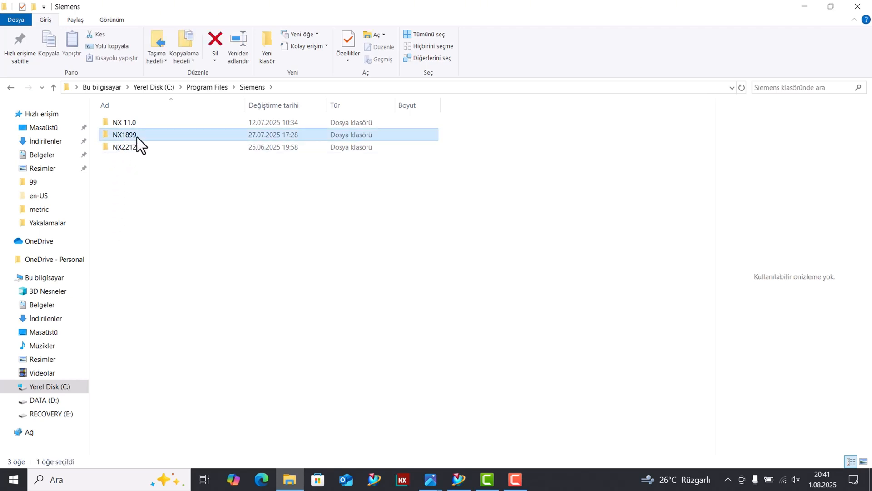
pyautogui.click(135, 136)
pyautogui.doubleClick(130, 136)
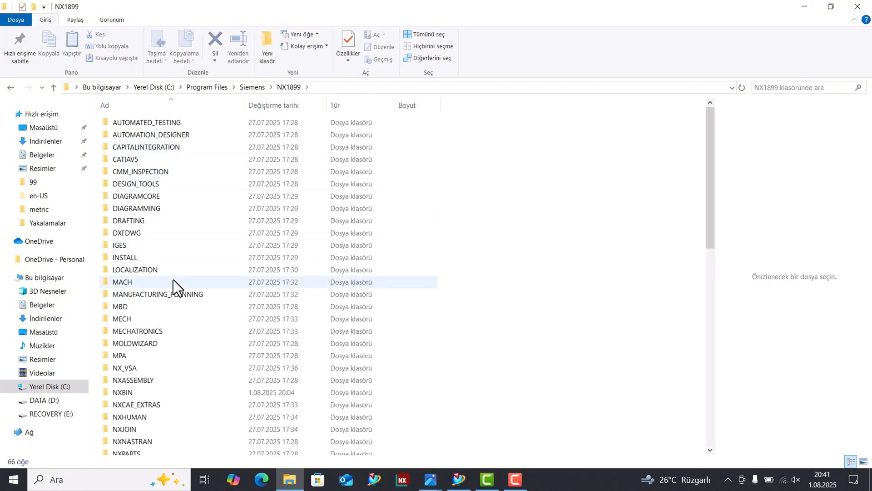
pyautogui.doubleClick(130, 282)
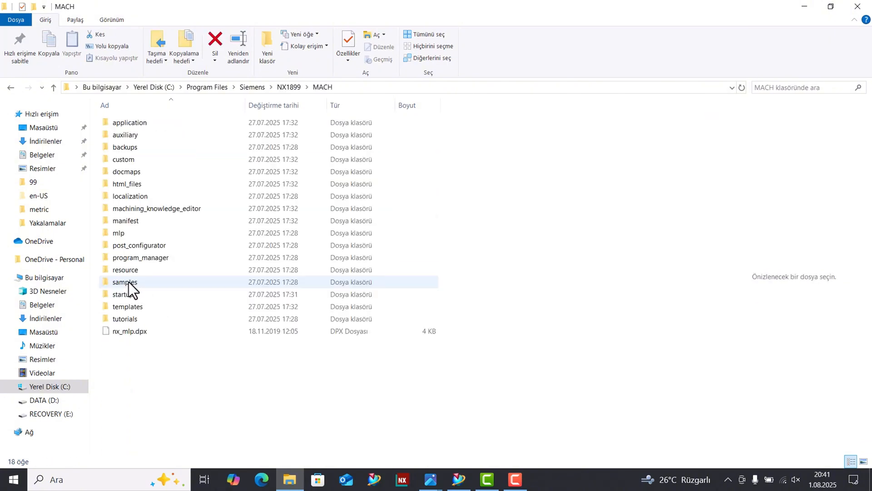
# Open the backups\template_part\metric folder within MACH.
pyautogui.click(137, 149)
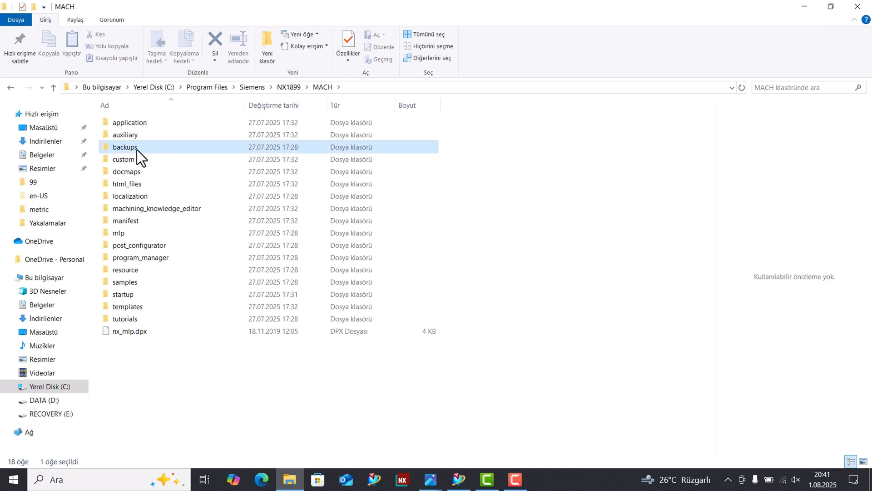
pyautogui.click(132, 162)
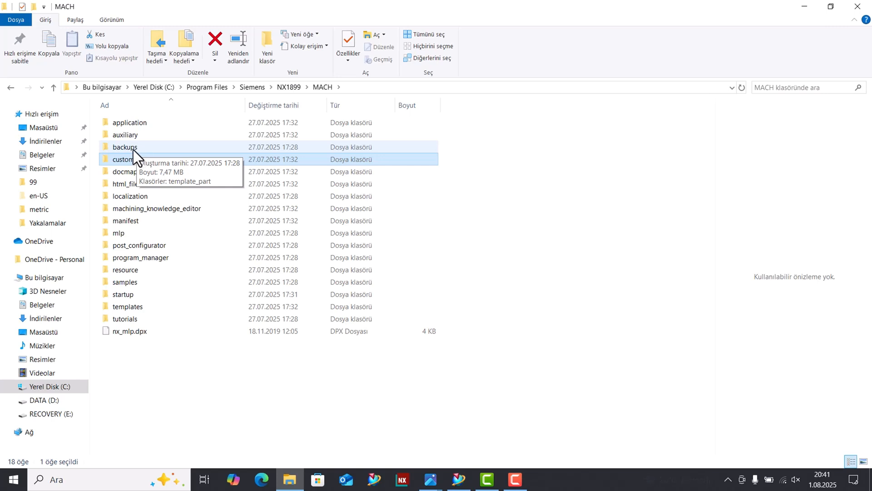
pyautogui.click(133, 148)
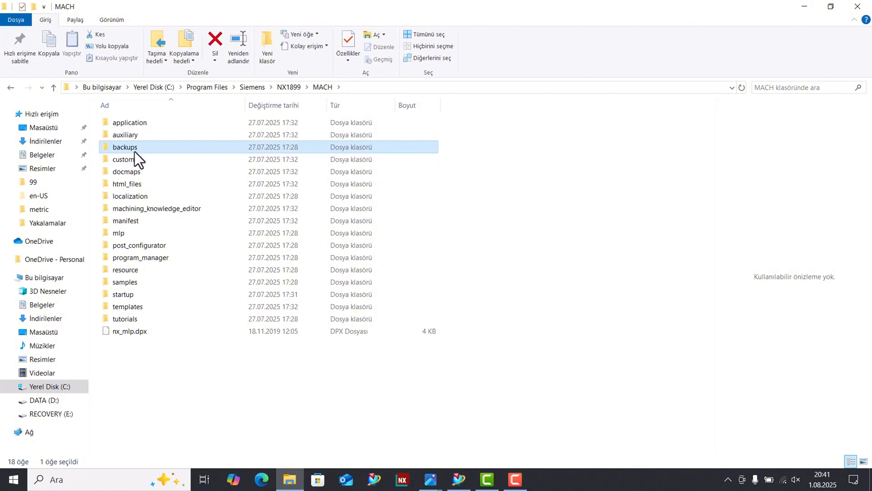
pyautogui.doubleClick(135, 150)
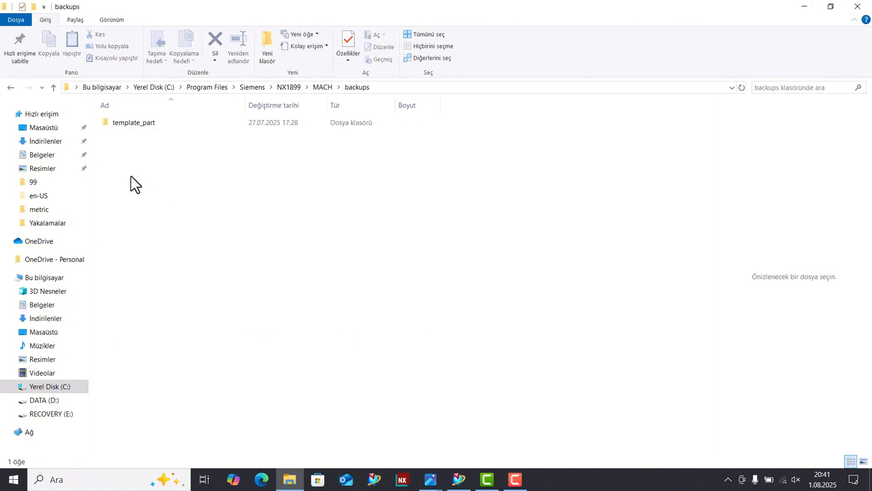
pyautogui.click(143, 125)
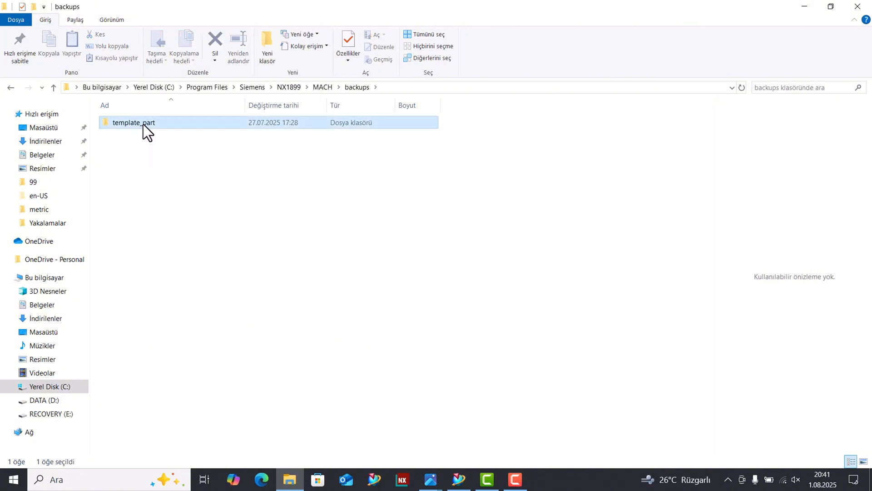
pyautogui.doubleClick(143, 124)
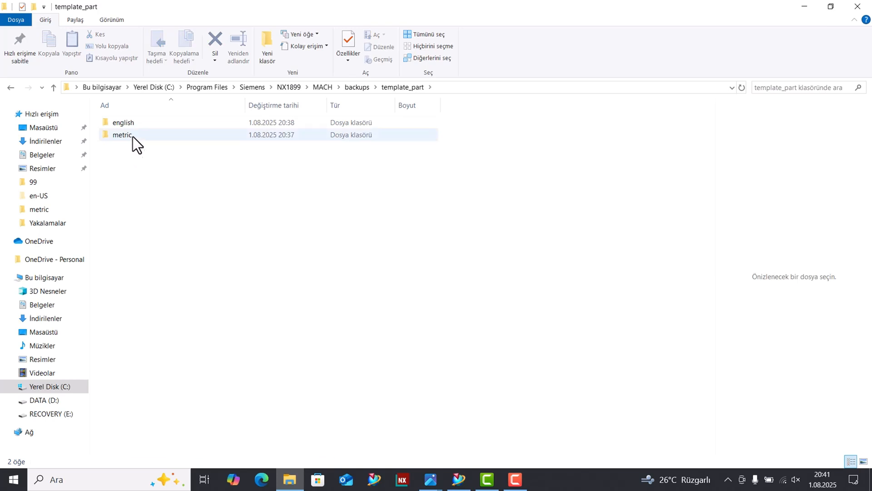
pyautogui.doubleClick(132, 135)
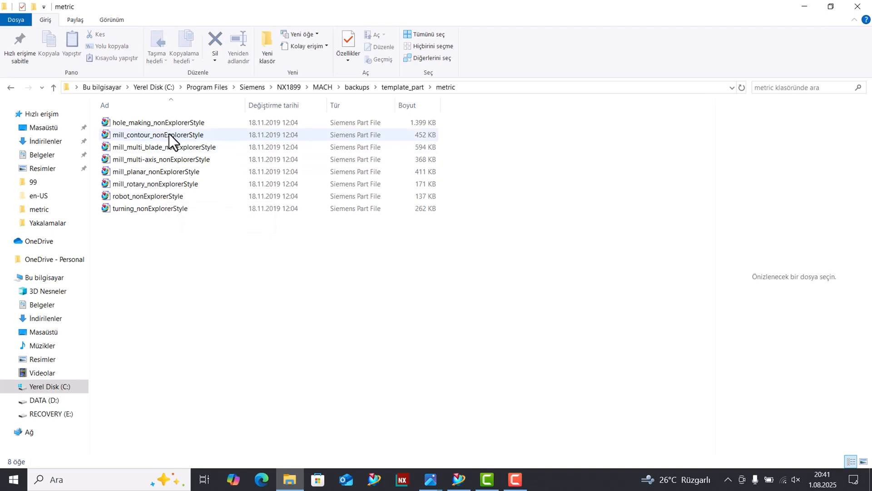
# Examine the nonExplorerStyle suffix in the hole_making_nonExplorerStyle file name without renaming the file.
pyautogui.click(169, 134)
pyautogui.click(165, 122)
pyautogui.click(160, 123)
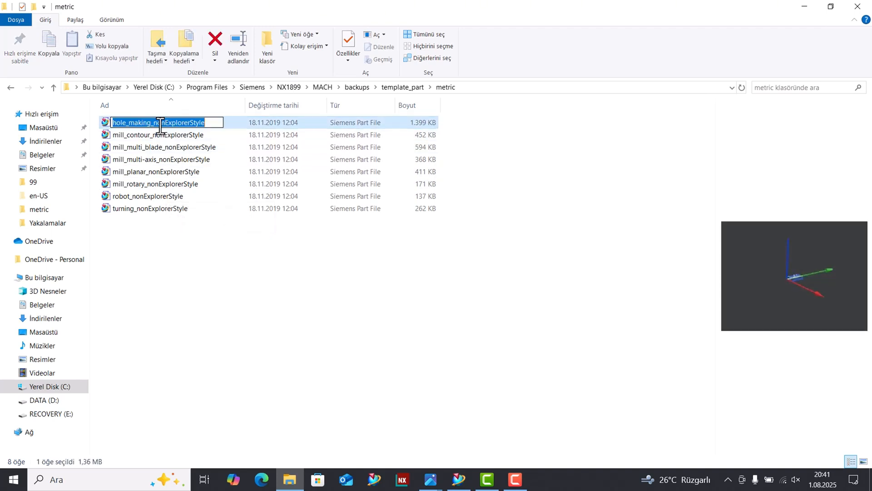
pyautogui.moveTo(155, 122); pyautogui.dragTo(249, 128)
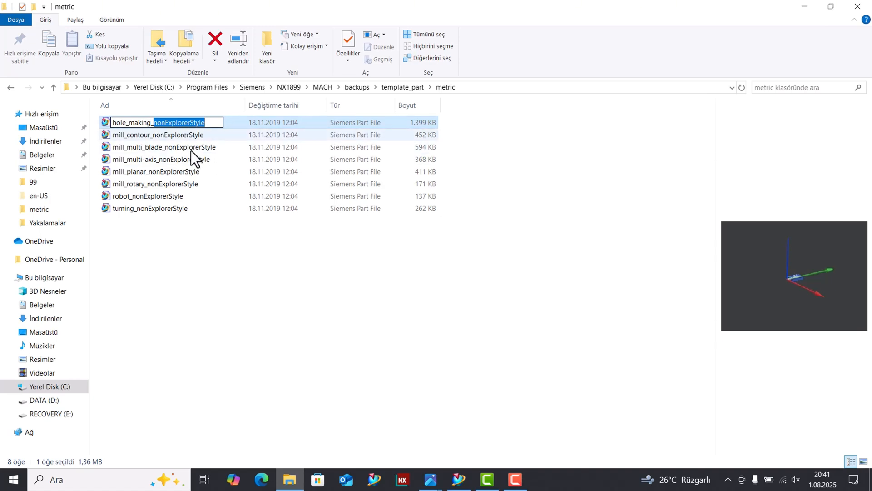
pyautogui.click(248, 310)
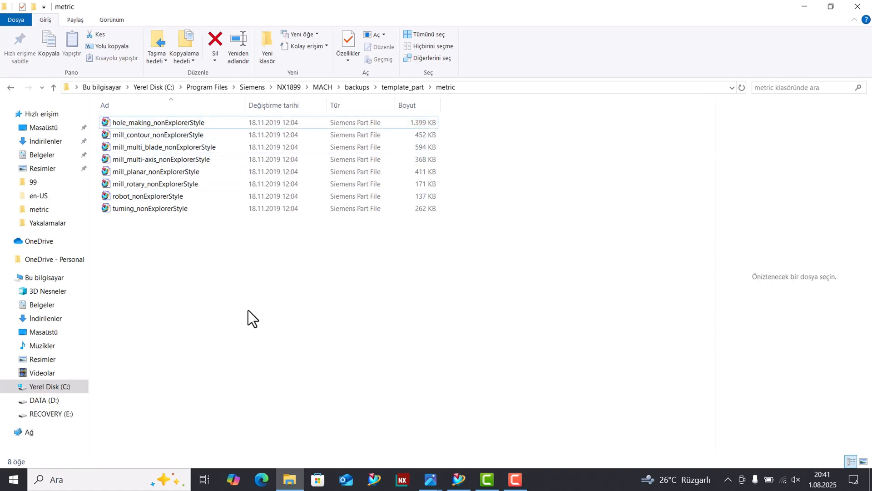
# Switch to NX, close the version information, and insert a mill_planar FLOOR_FACING operation under WORKPIECE, leaving its parameters unedited.
pyautogui.click(458, 479)
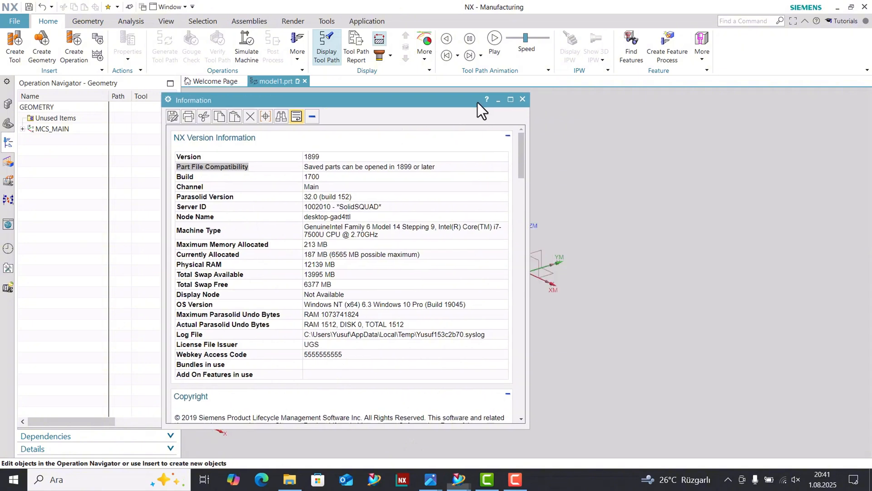
pyautogui.click(498, 116)
pyautogui.click(22, 129)
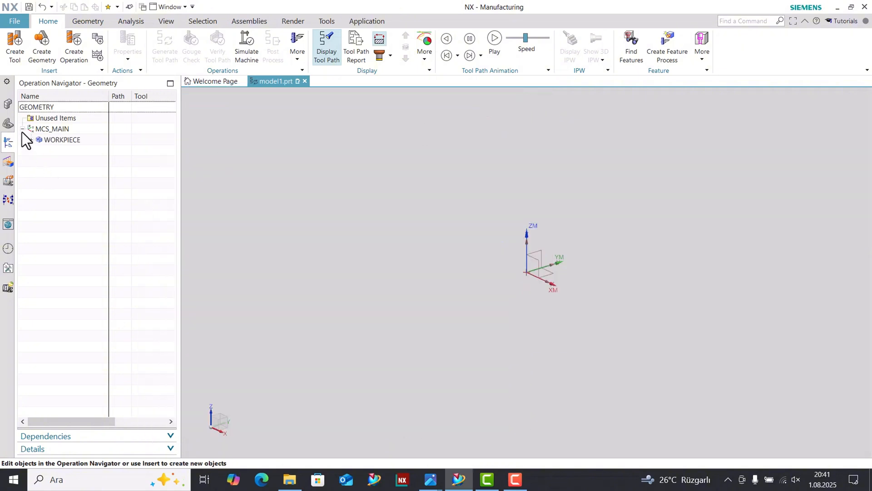
pyautogui.rightClick(50, 141)
pyautogui.click(140, 261)
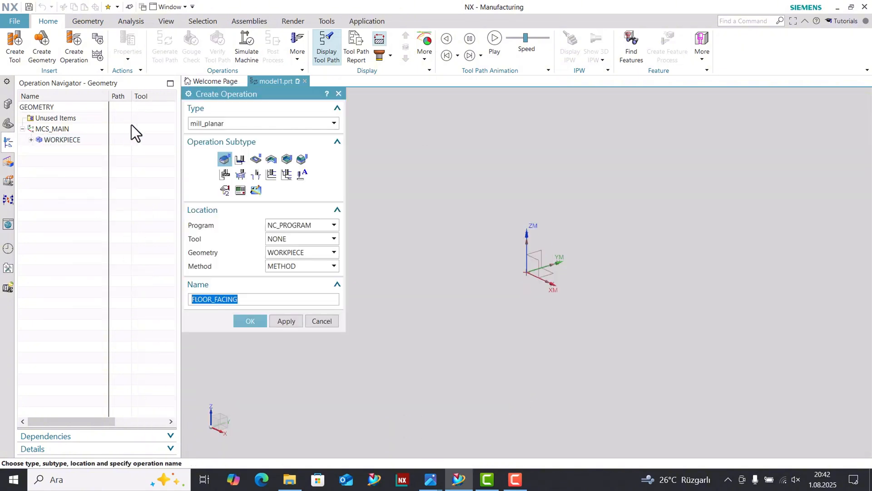
pyautogui.click(227, 157)
pyautogui.click(244, 321)
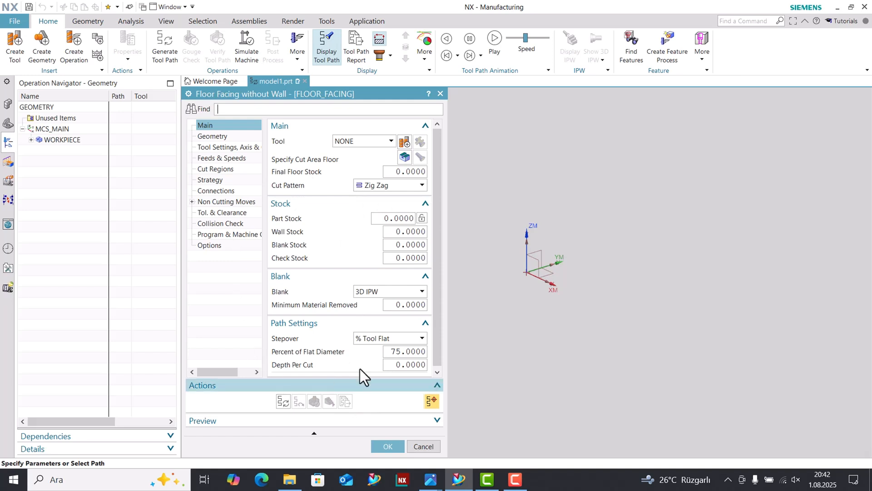
pyautogui.click(423, 446)
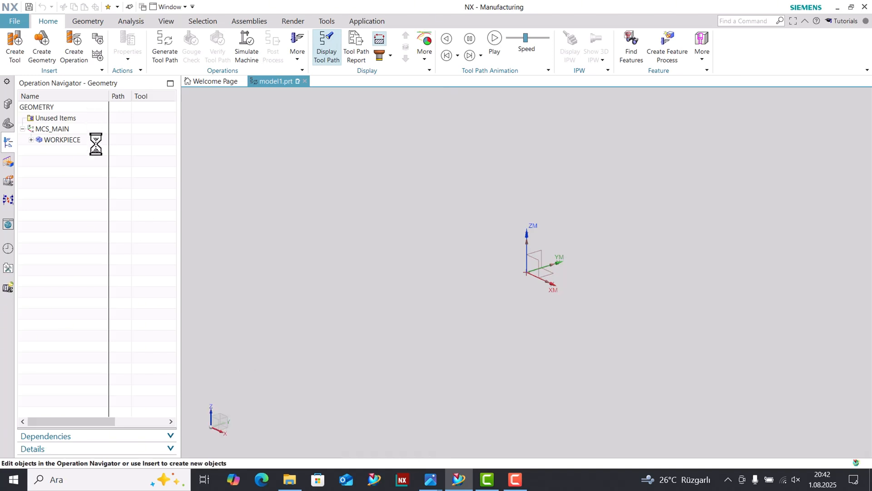
# Insert a mill_contour AREA_MILL operation under WORKPIECE, leaving its parameters unedited.
pyautogui.rightClick(87, 164)
pyautogui.moveTo(114, 270)
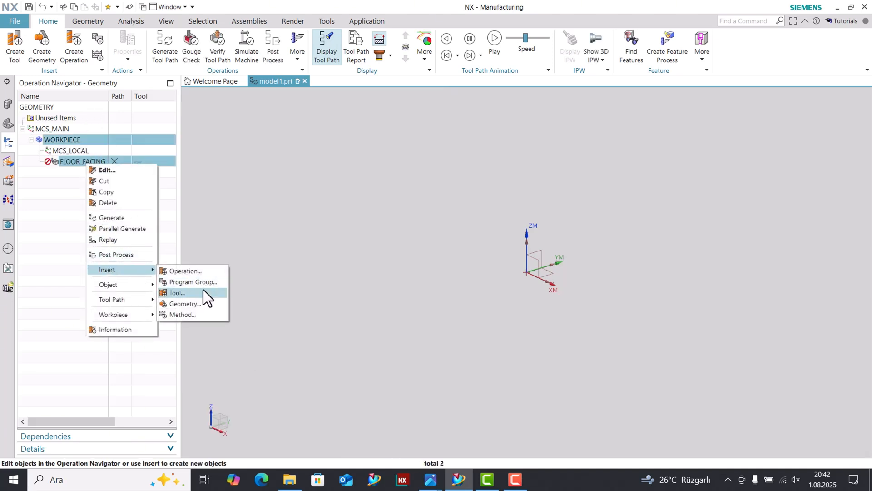
pyautogui.click(196, 272)
pyautogui.click(207, 123)
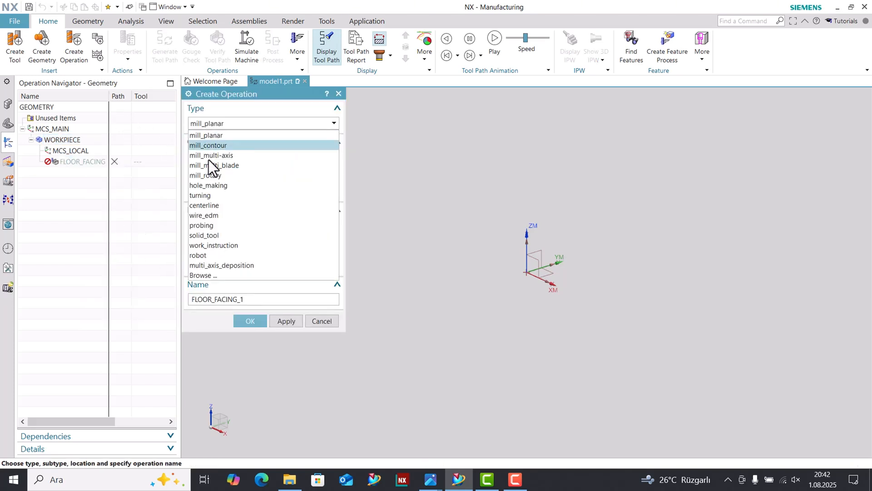
pyautogui.click(219, 148)
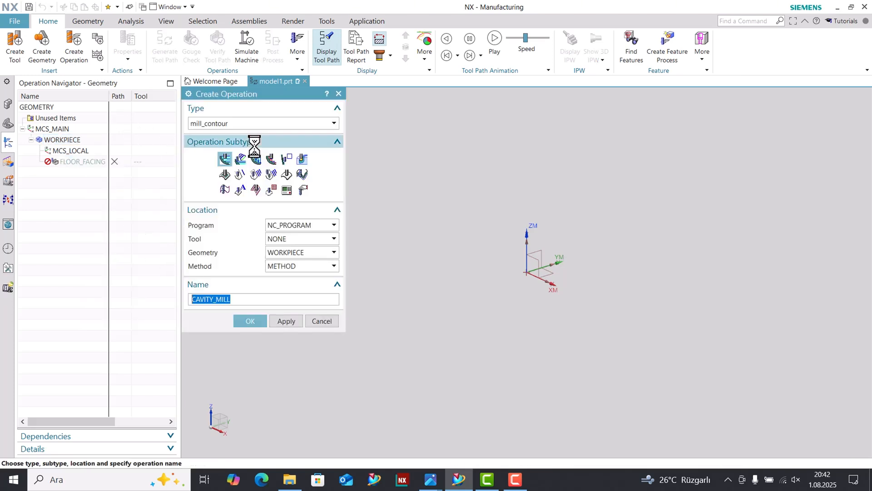
pyautogui.click(255, 174)
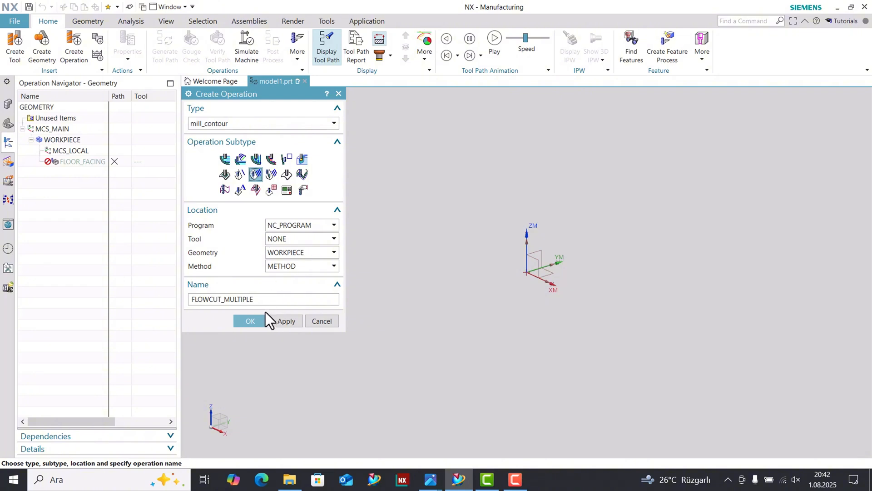
pyautogui.click(225, 174)
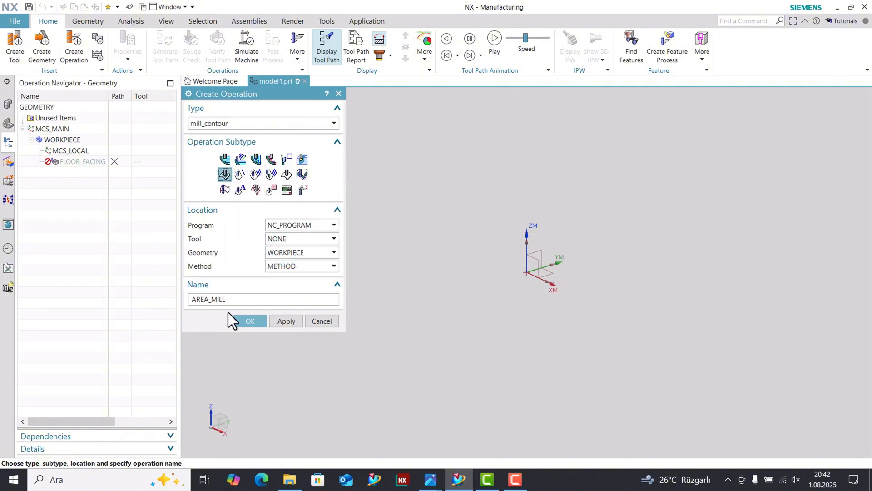
pyautogui.click(251, 322)
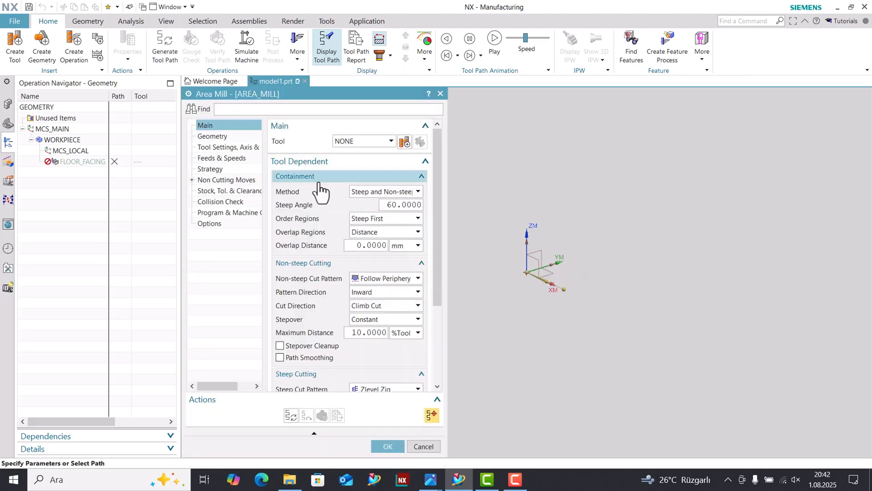
pyautogui.middleClick(204, 244)
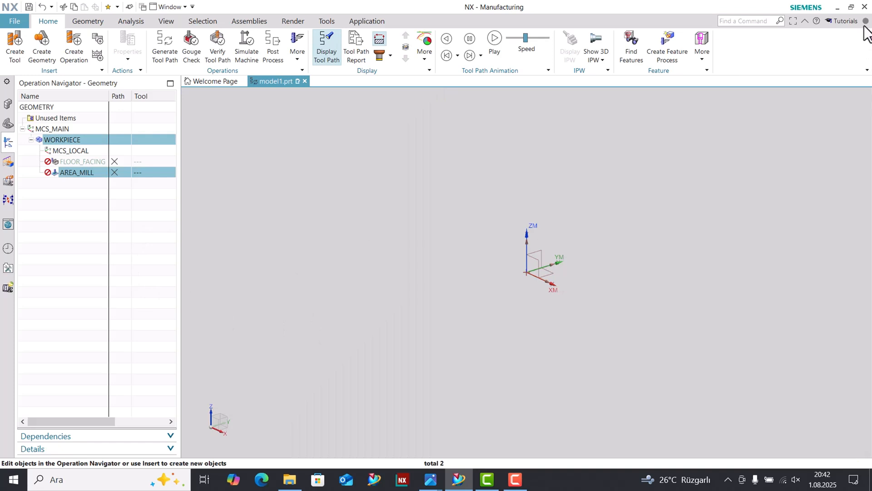
# Close NX and switch to File Explorer at the metric backup template folder.
pyautogui.click(865, 8)
pyautogui.click(426, 265)
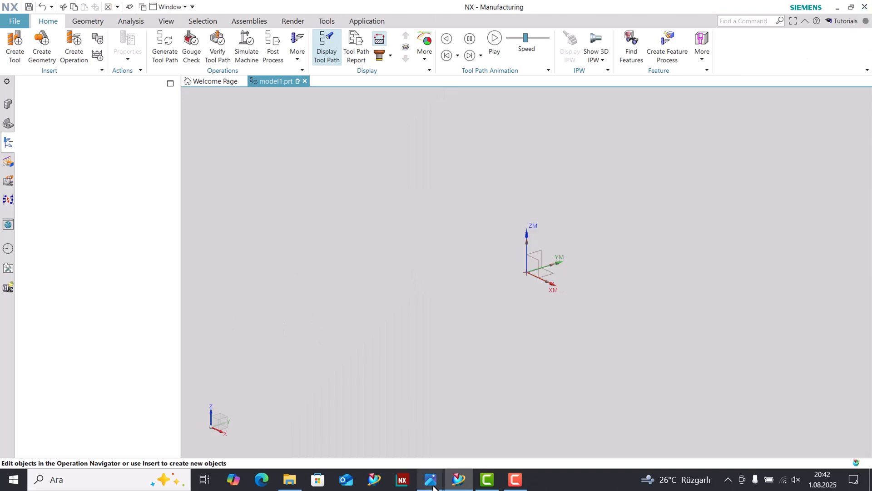
pyautogui.click(290, 480)
# Rename hole_making_nonExplorerStyle in the metric folder as hole_making, granting administrator permission for the change.
pyautogui.click(157, 121)
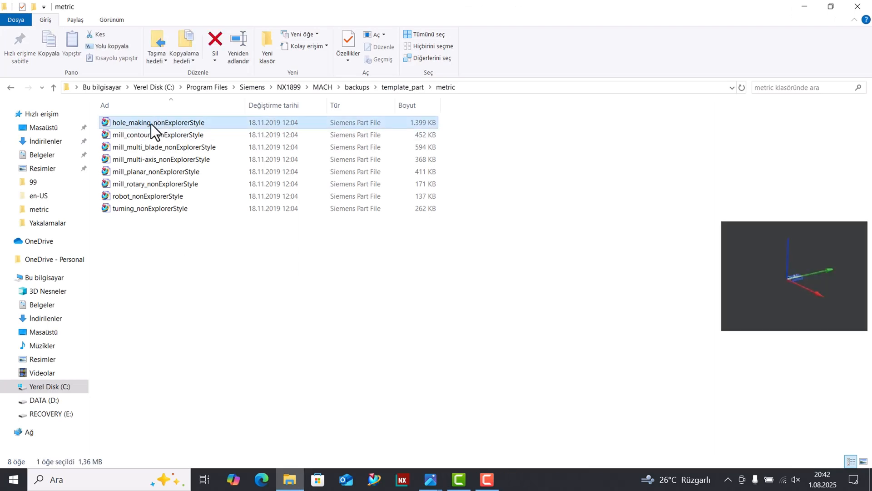
pyautogui.click(154, 124)
pyautogui.moveTo(157, 127); pyautogui.dragTo(487, 126)
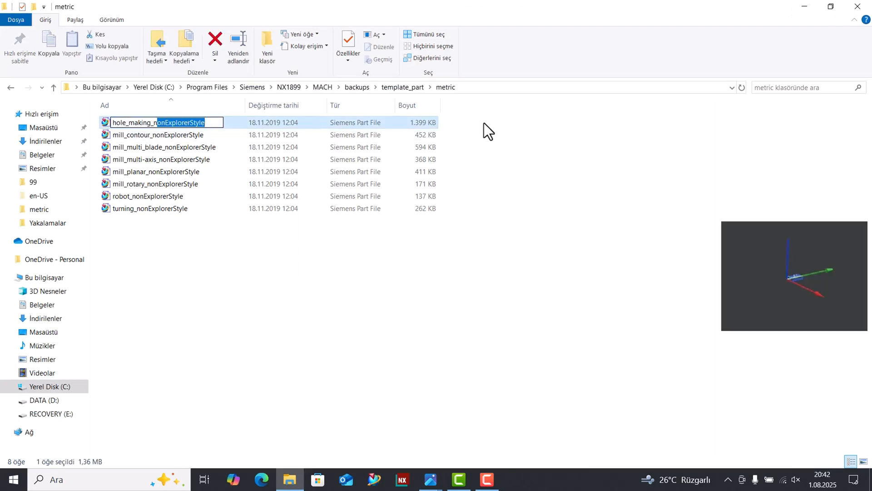
pyautogui.press('BackSpace')
pyautogui.press('BackSpace')
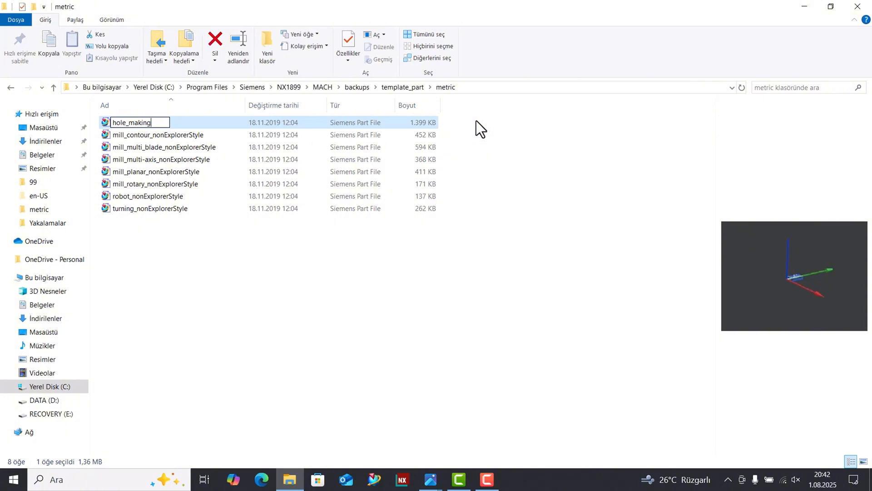
pyautogui.press('Return')
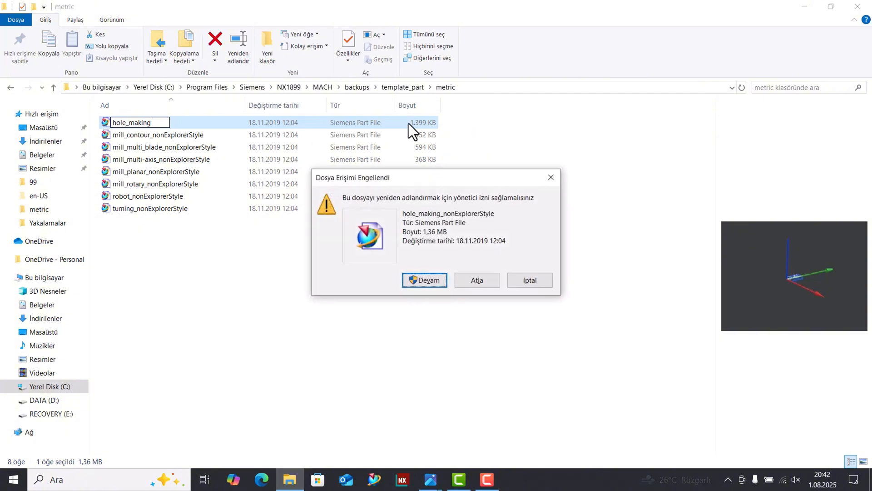
pyautogui.click(422, 279)
# Rename mill_contour_nonExplorerStyle in the metric folder as mill_contour, granting administrator permission.
pyautogui.click(181, 208)
pyautogui.click(174, 138)
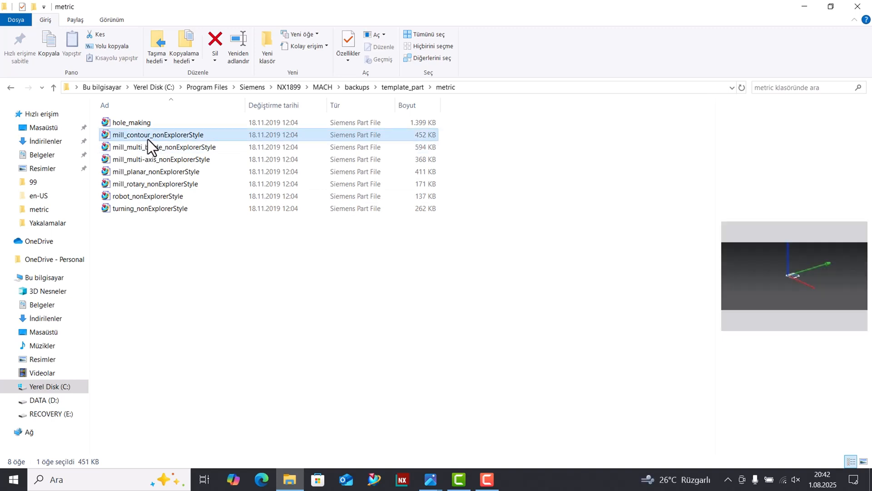
pyautogui.click(154, 139)
pyautogui.moveTo(153, 135); pyautogui.dragTo(449, 138)
pyautogui.press('Delete')
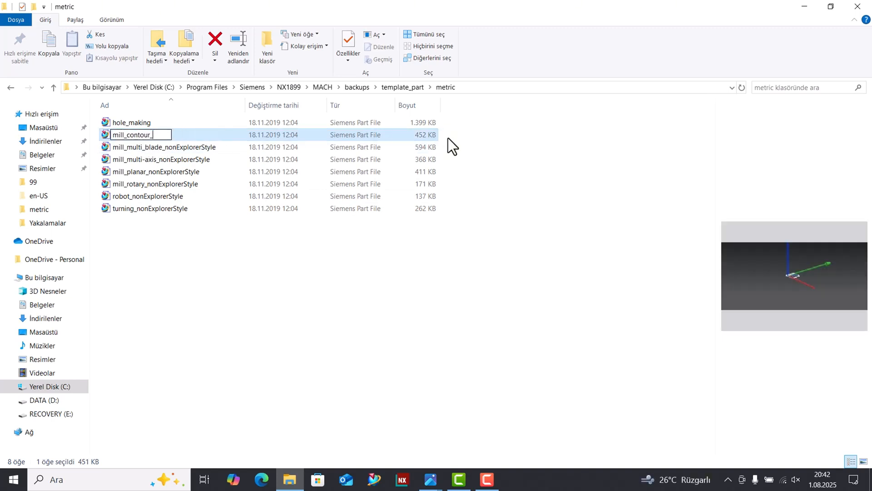
pyautogui.press('BackSpace')
pyautogui.press('Return')
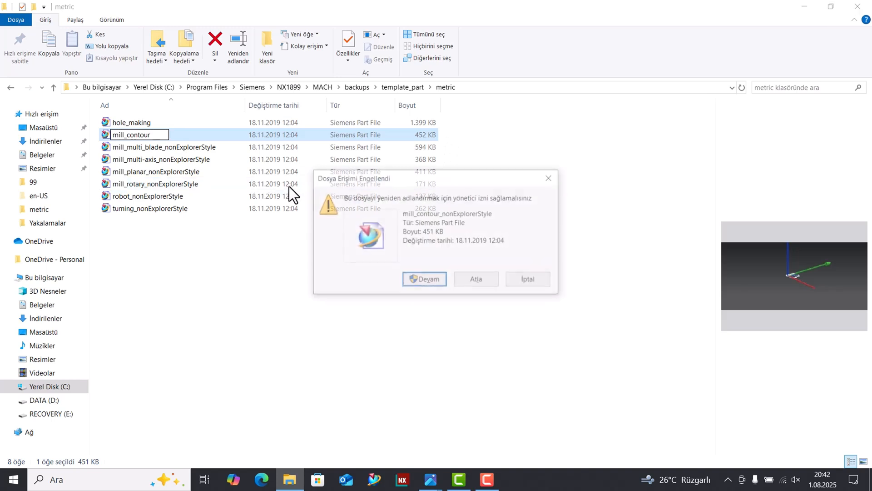
pyautogui.click(413, 282)
# Rename mill_planar_nonExplorerStyle in the metric folder as mill_planar, granting administrator permission.
pyautogui.click(144, 160)
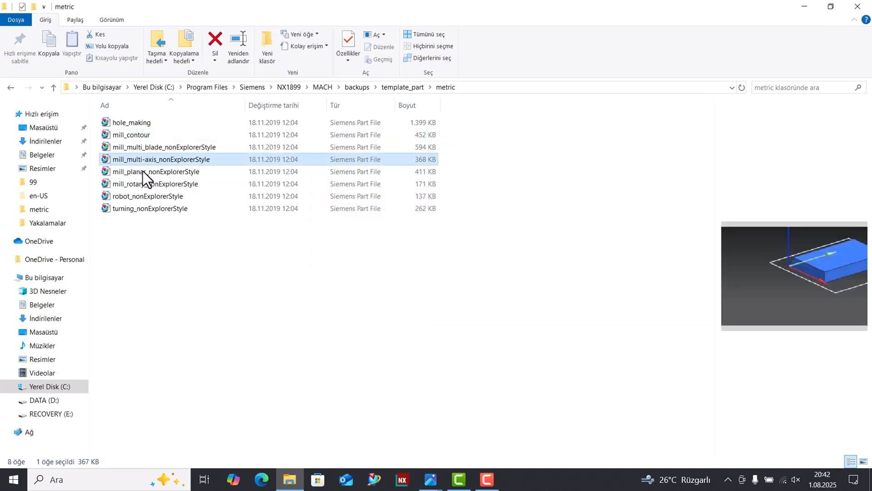
pyautogui.click(144, 172)
pyautogui.click(150, 175)
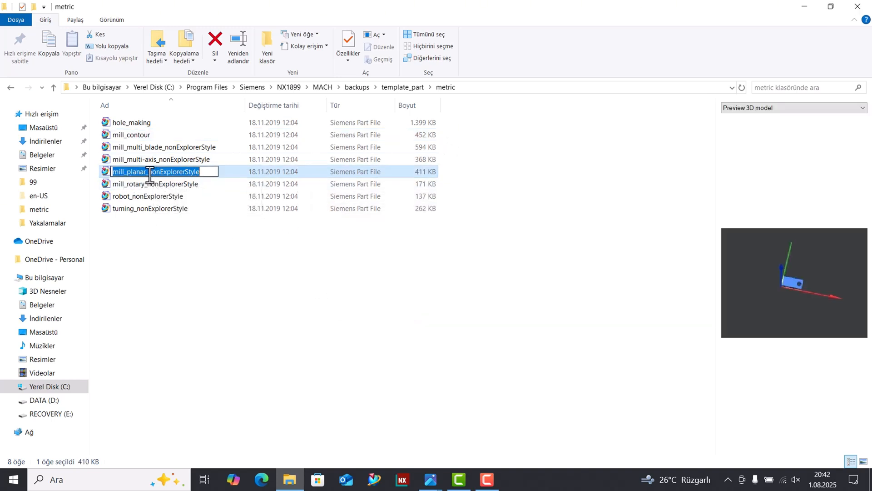
pyautogui.moveTo(150, 175); pyautogui.dragTo(416, 186)
pyautogui.press('BackSpace')
pyautogui.press('BackSpace')
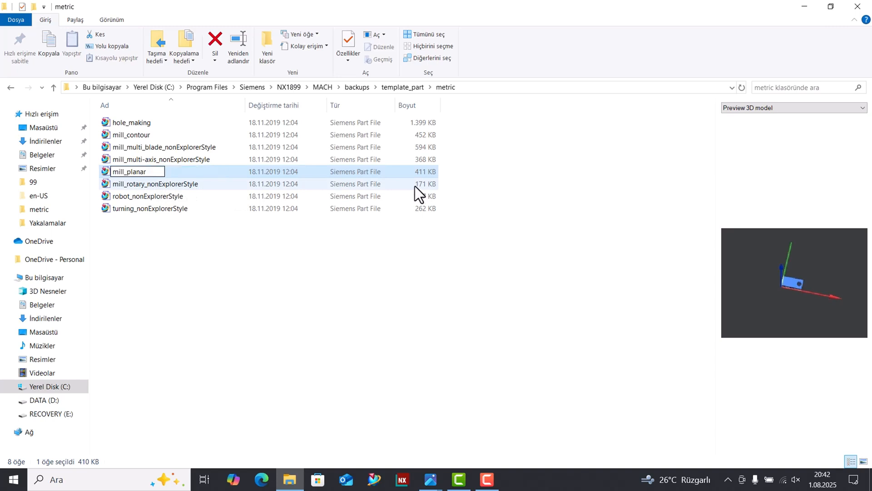
pyautogui.press('Return')
pyautogui.click(411, 279)
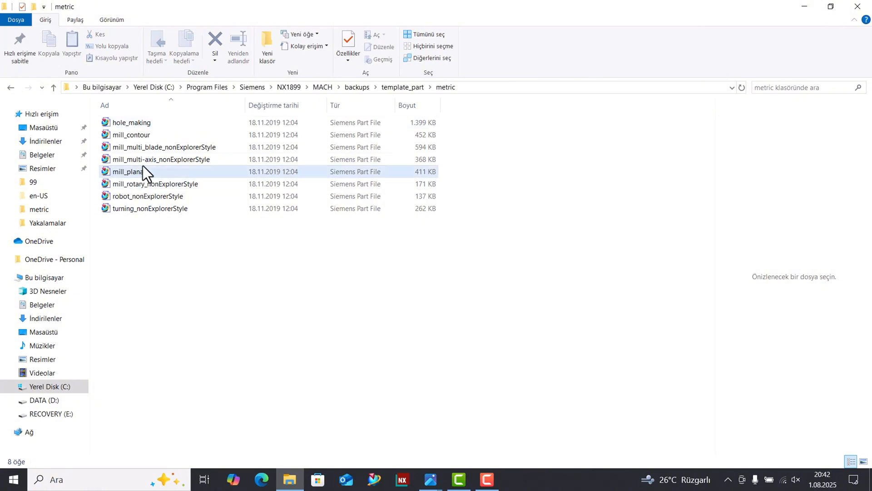
# Open the neighbouring english template folder and rename its hole_making_nonExplorerStyle file as hole_making with administrator permission.
pyautogui.click(10, 86)
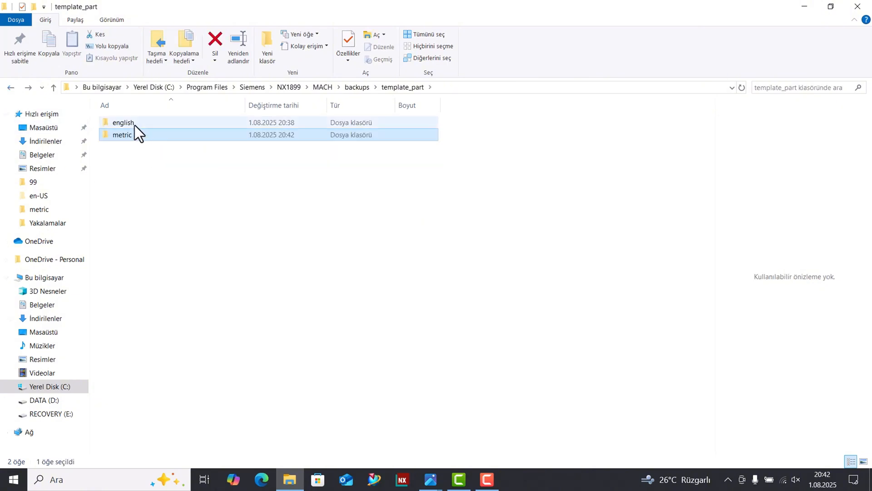
pyautogui.doubleClick(135, 124)
pyautogui.click(135, 127)
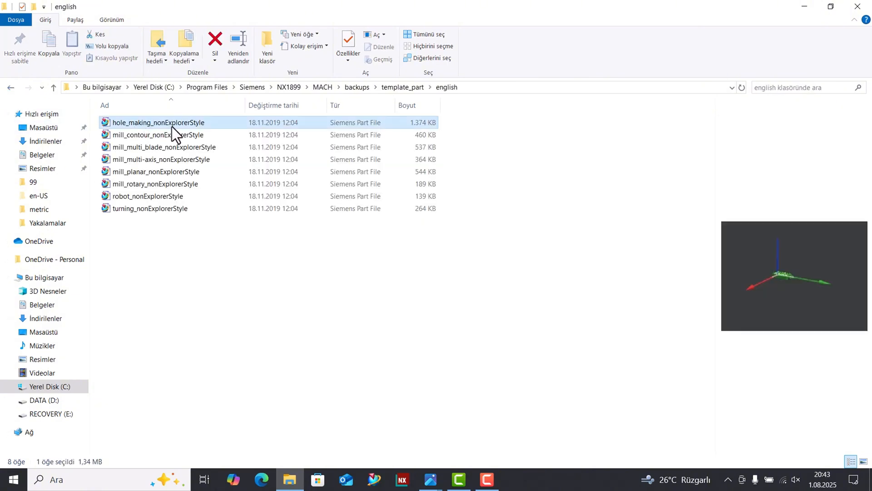
pyautogui.click(171, 126)
pyautogui.moveTo(157, 123); pyautogui.dragTo(251, 136)
pyautogui.press('BackSpace')
pyautogui.press('BackSpace')
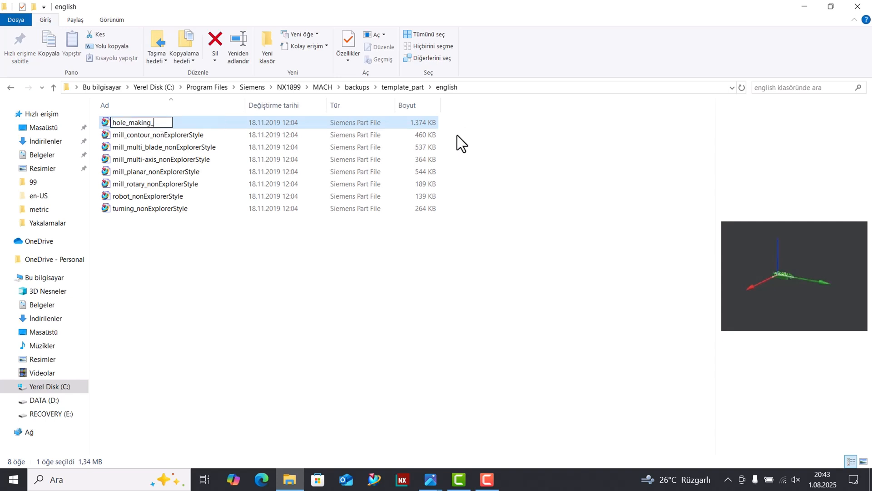
pyautogui.press('Return')
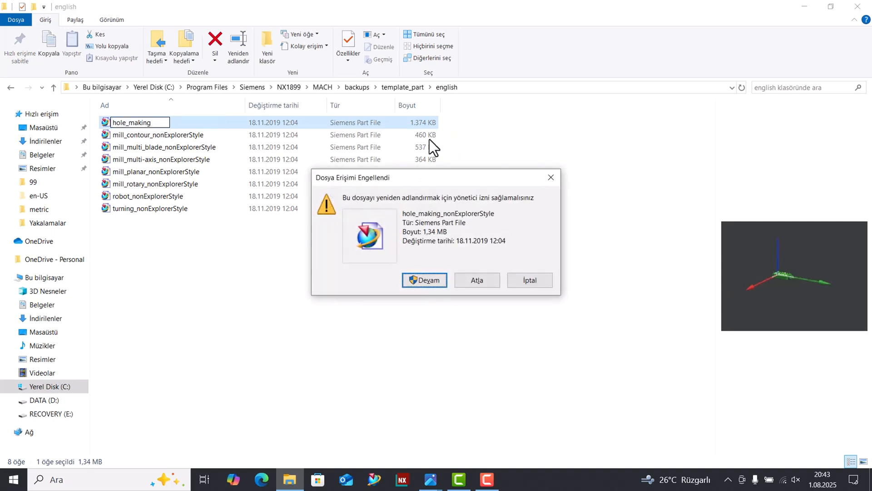
pyautogui.click(413, 280)
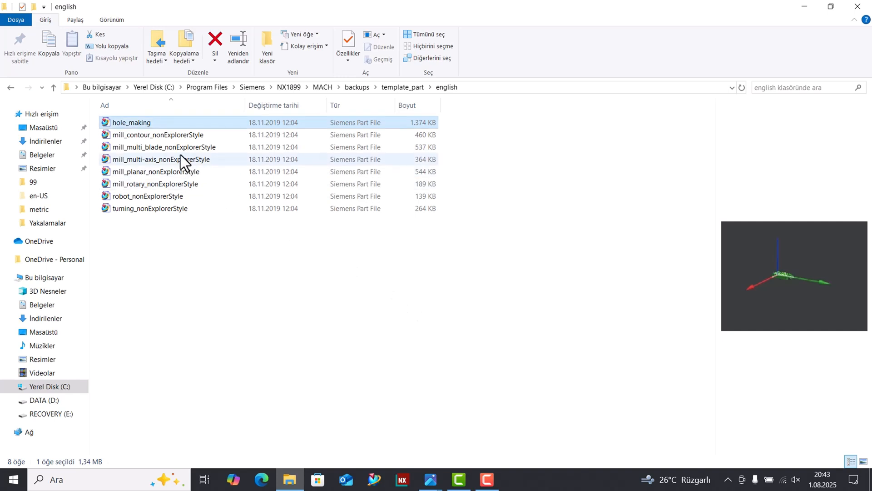
# Rename mill_contour_nonExplorerStyle in the english folder as mill_contour, granting administrator permission.
pyautogui.click(177, 138)
pyautogui.click(162, 139)
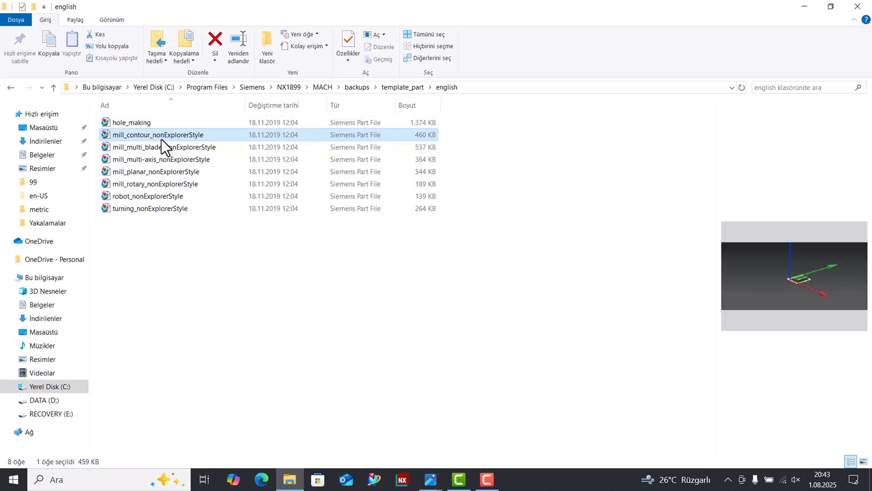
pyautogui.moveTo(156, 135); pyautogui.dragTo(399, 145)
pyautogui.press('Delete')
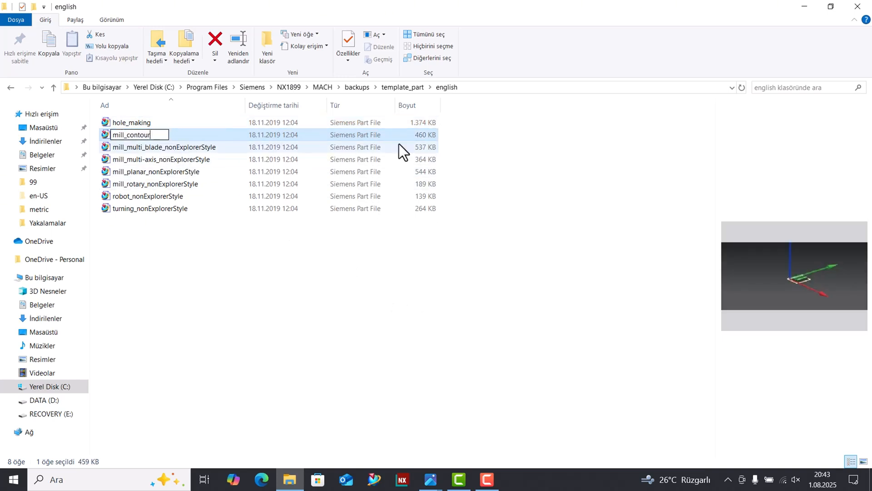
pyautogui.press('Return')
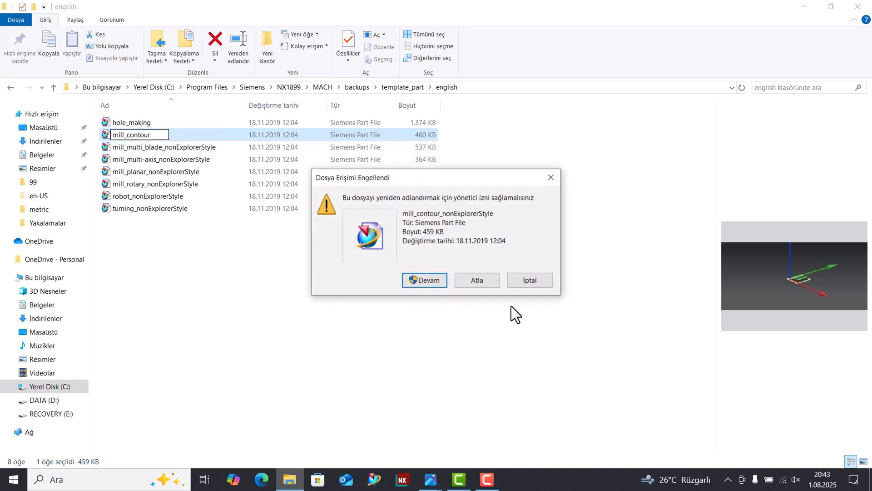
pyautogui.click(417, 282)
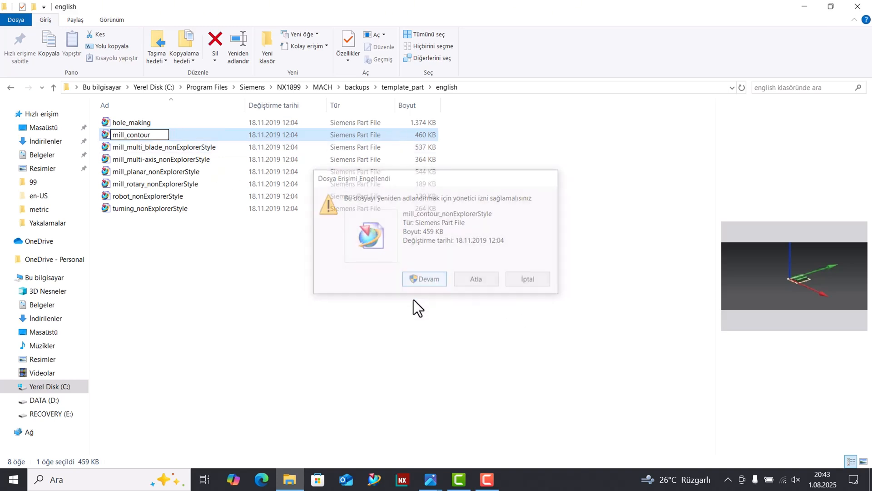
# Rename mill_planar_nonExplorerStyle in the english folder as mill_planar, granting administrator permission.
pyautogui.click(194, 149)
pyautogui.click(175, 172)
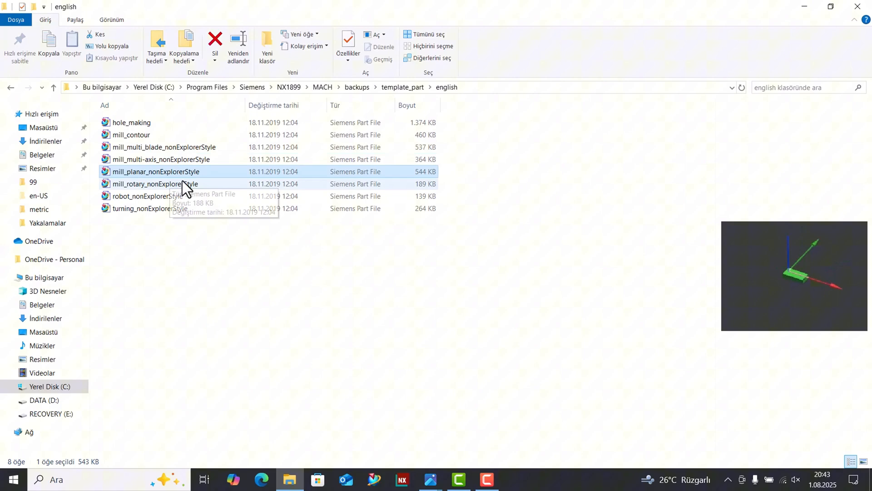
pyautogui.click(157, 172)
pyautogui.moveTo(155, 173); pyautogui.dragTo(331, 181)
pyautogui.press('Delete')
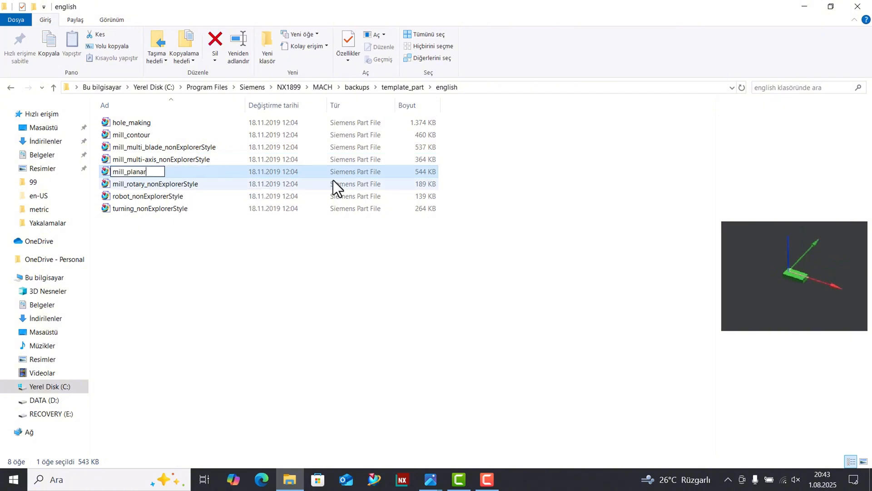
pyautogui.click(209, 236)
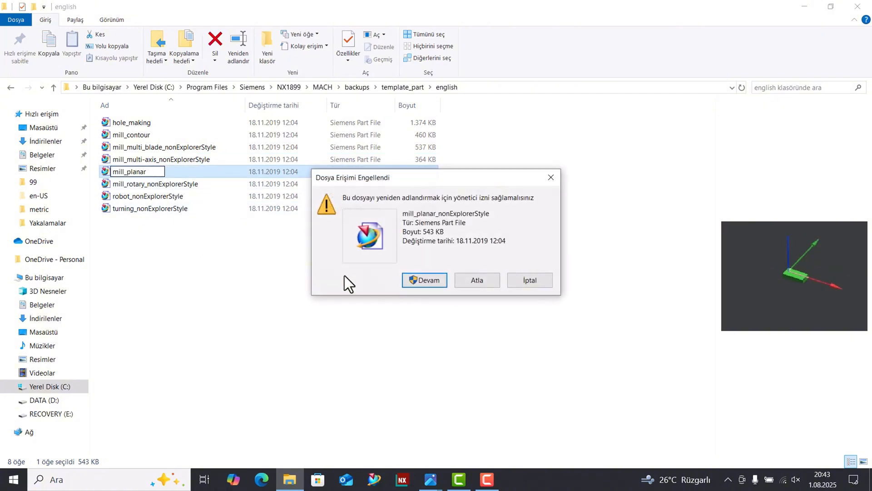
pyautogui.click(425, 279)
pyautogui.click(171, 238)
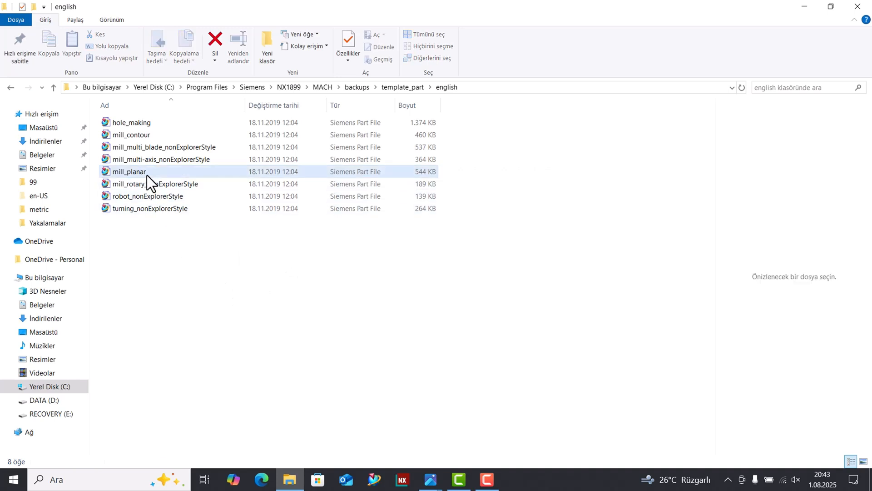
# Return from the english template folder to the MACH folder.
pyautogui.click(10, 89)
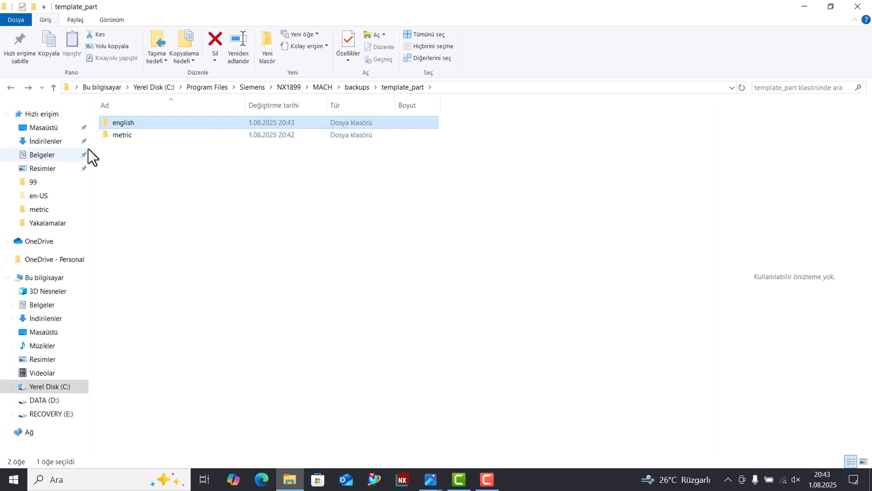
pyautogui.click(10, 87)
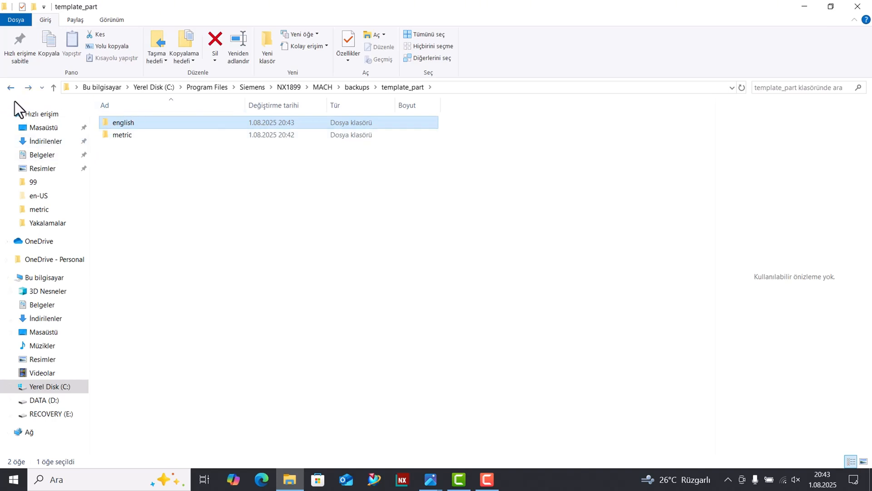
pyautogui.click(12, 88)
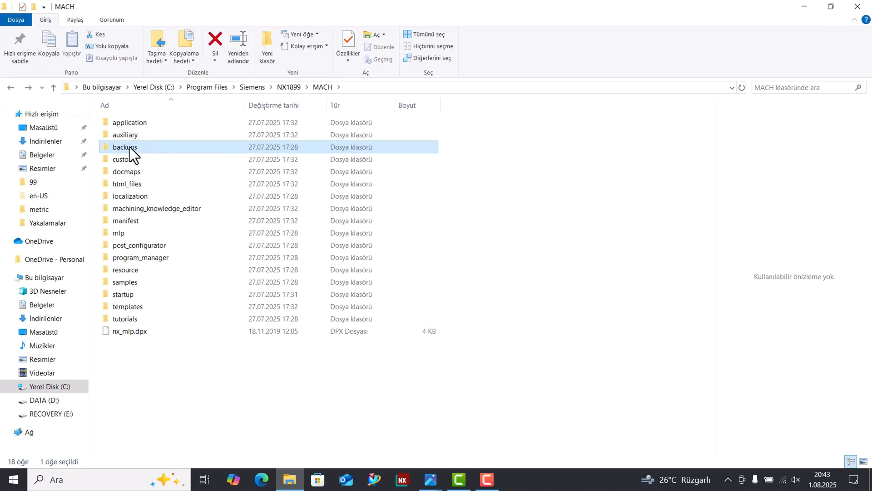
# Copy the hole_making, mill_contour and mill_planar parts from the backups\template_part\english folder.
pyautogui.doubleClick(130, 147)
pyautogui.doubleClick(128, 122)
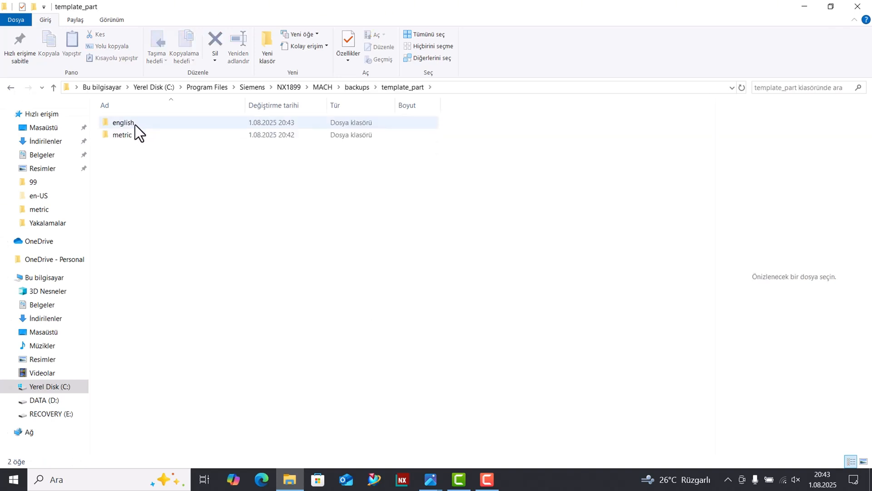
pyautogui.doubleClick(132, 124)
pyautogui.click(145, 122)
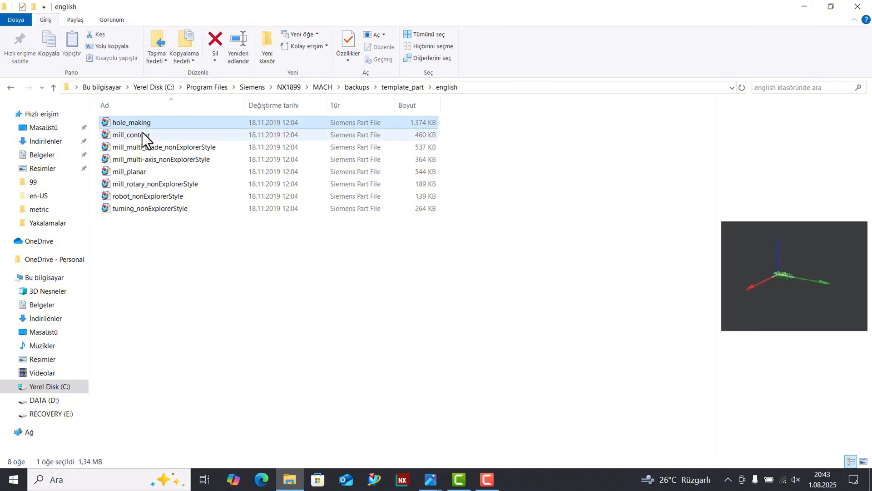
pyautogui.keyDown('shift'); pyautogui.click(143, 134); pyautogui.keyUp('shift')
pyautogui.keyDown('ctrl'); pyautogui.click(134, 175); pyautogui.keyUp('ctrl')
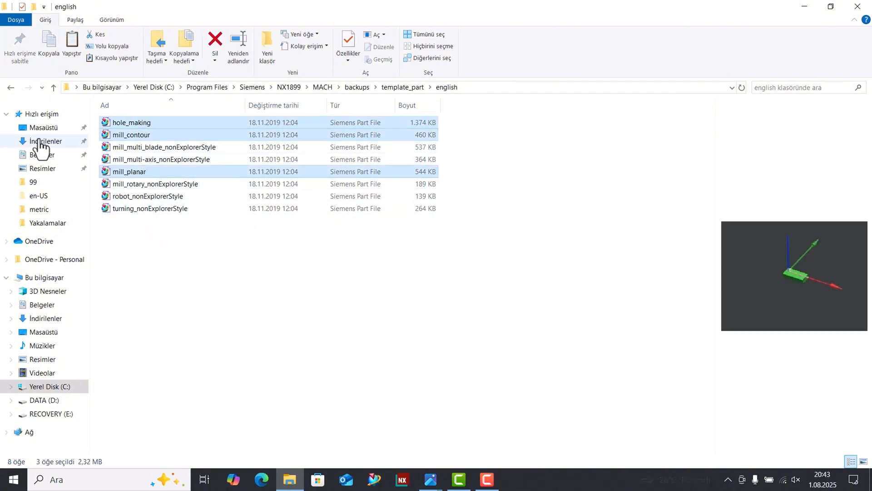
# Paste the three copied parts into MACH\resource\template_part\english, replacing the existing files with administrator permission for all items.
pyautogui.click(10, 87)
pyautogui.click(10, 88)
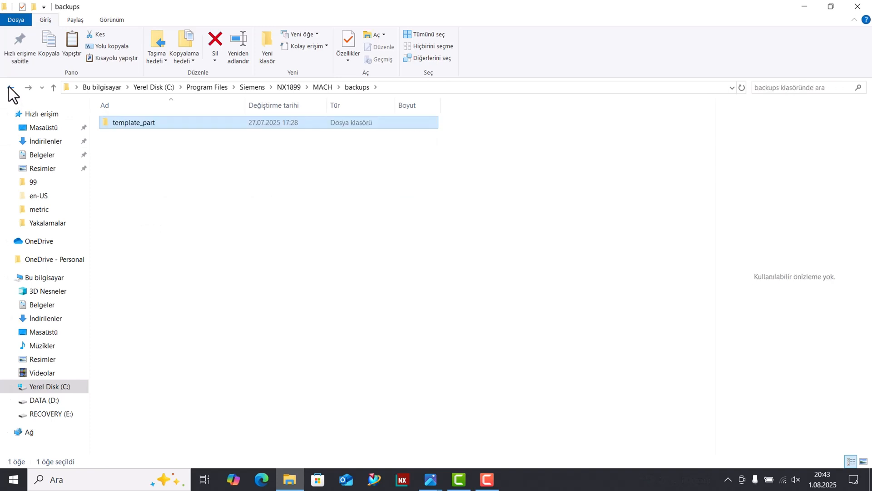
pyautogui.click(10, 87)
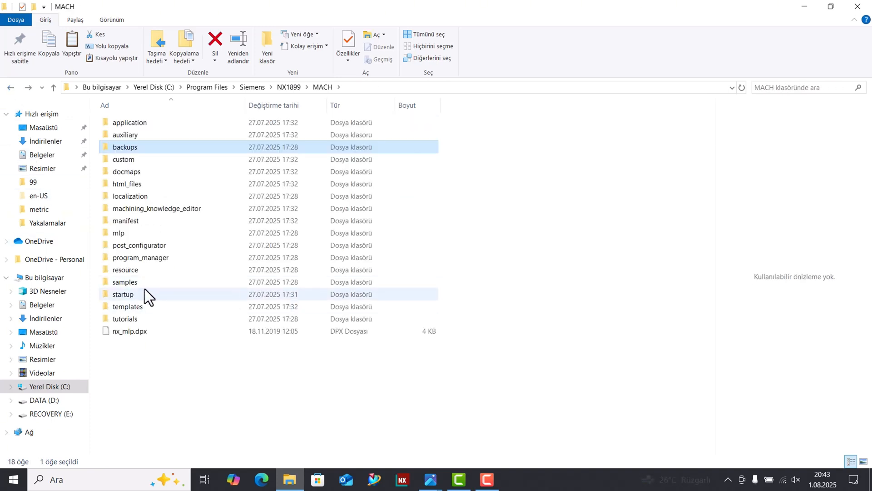
pyautogui.doubleClick(133, 272)
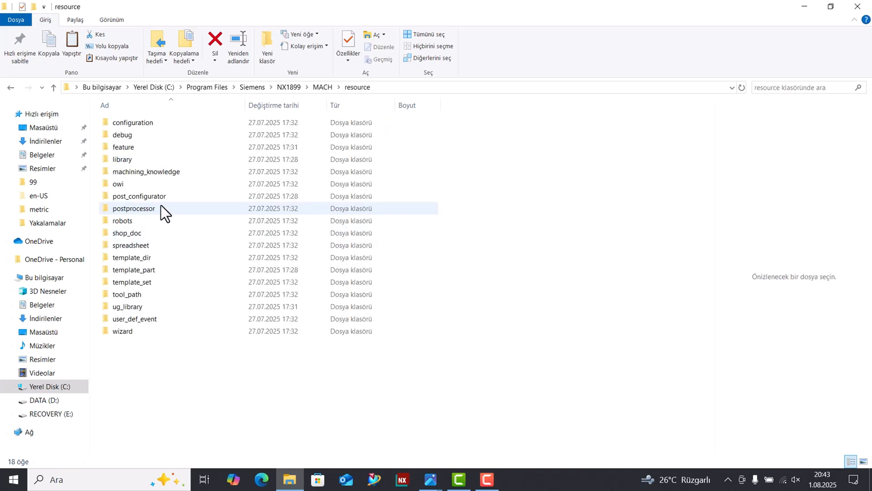
pyautogui.doubleClick(148, 272)
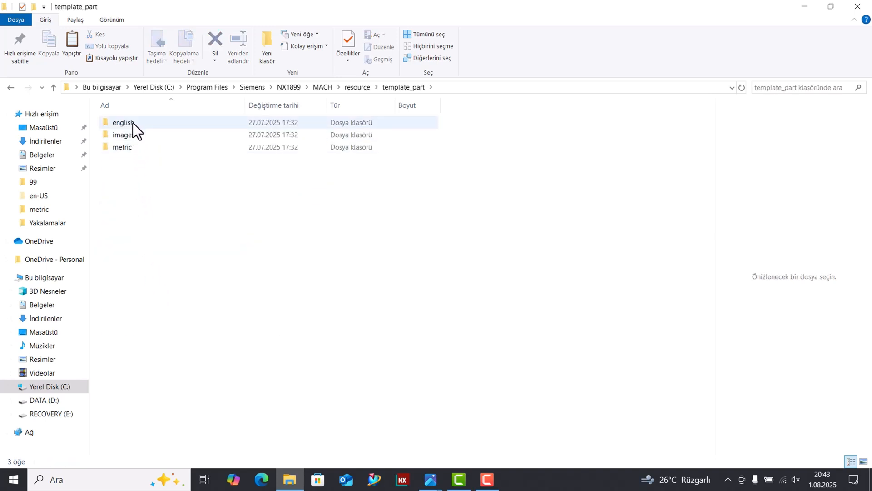
pyautogui.doubleClick(130, 123)
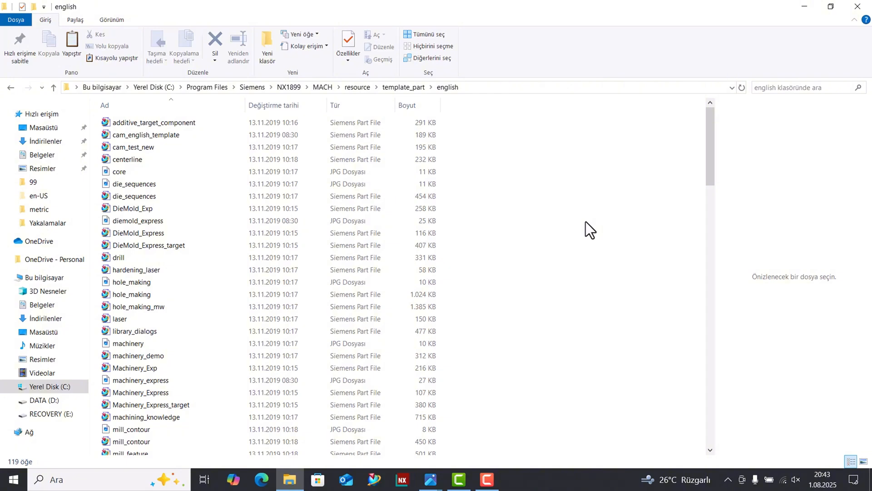
pyautogui.hotkey('ctrl', 'v')
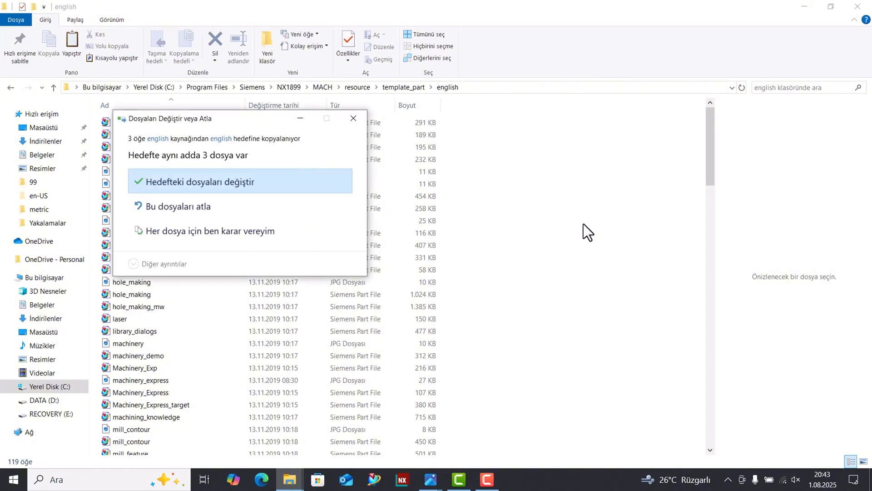
pyautogui.click(203, 186)
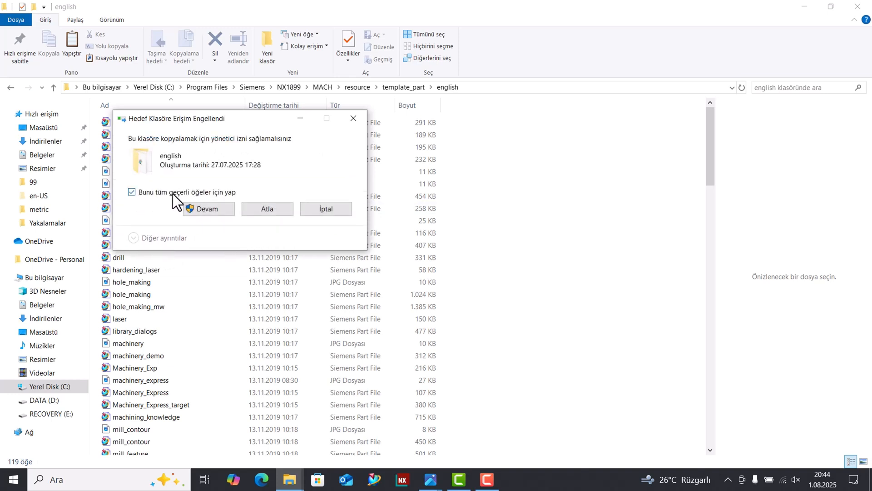
pyautogui.click(209, 207)
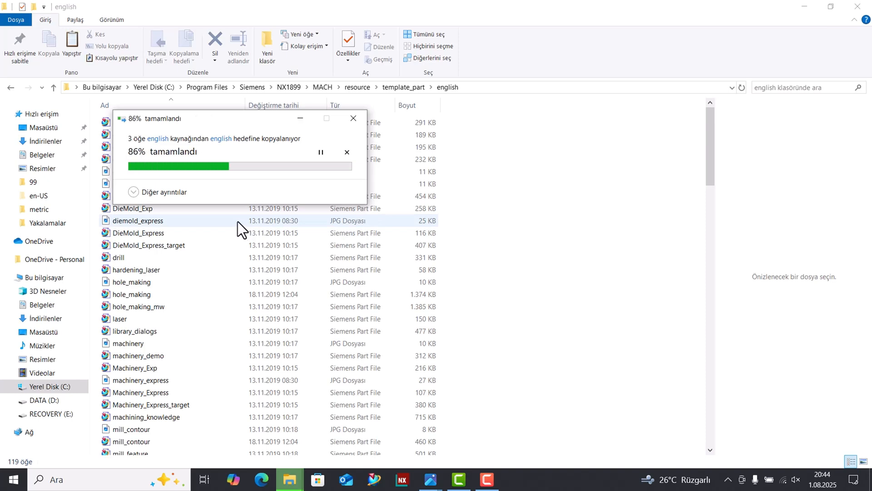
# Return to the MACH folder and copy hole_making, mill_contour and mill_planar from backups\template_part\metric.
pyautogui.click(9, 88)
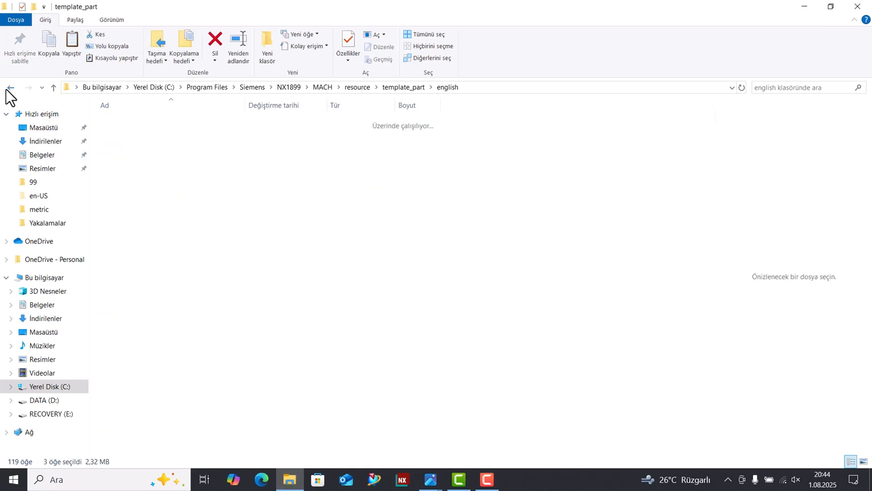
pyautogui.click(9, 88)
pyautogui.click(9, 89)
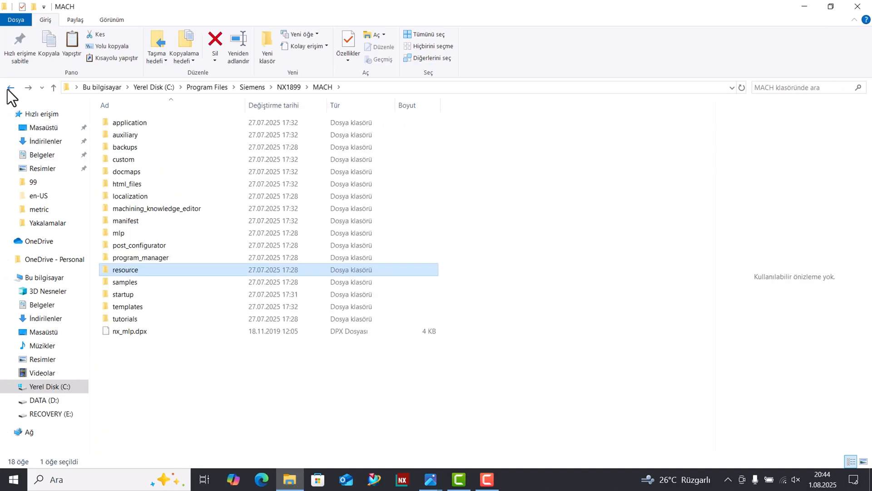
pyautogui.click(8, 88)
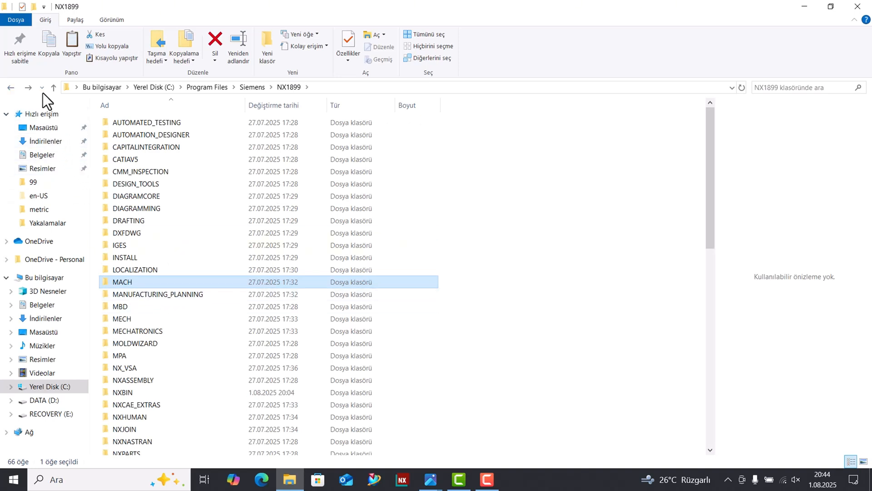
pyautogui.click(27, 86)
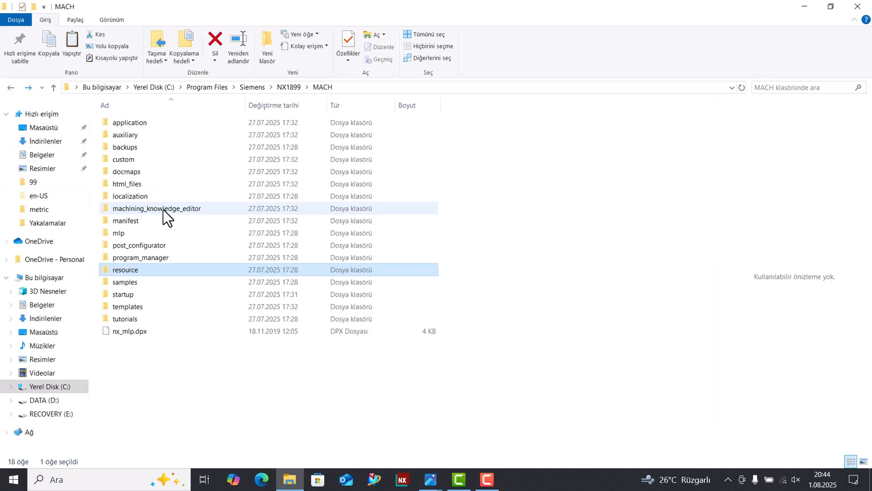
pyautogui.click(129, 147)
pyautogui.doubleClick(129, 147)
pyautogui.doubleClick(132, 128)
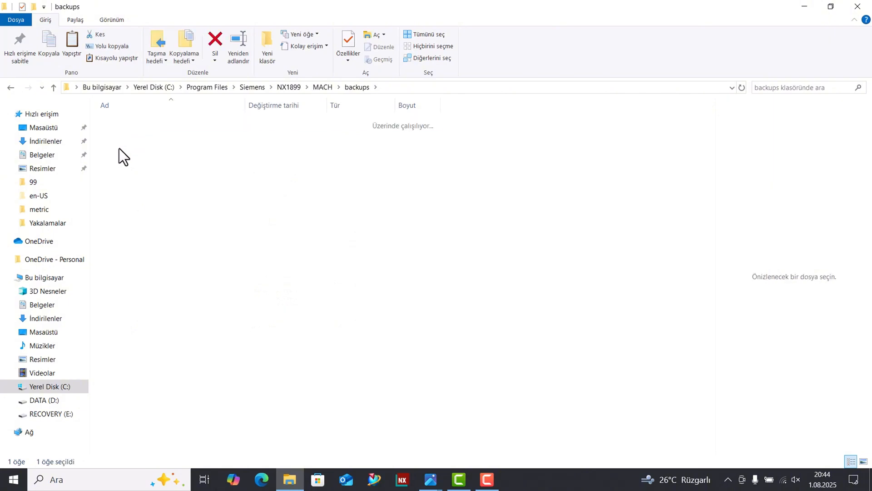
pyautogui.doubleClick(113, 138)
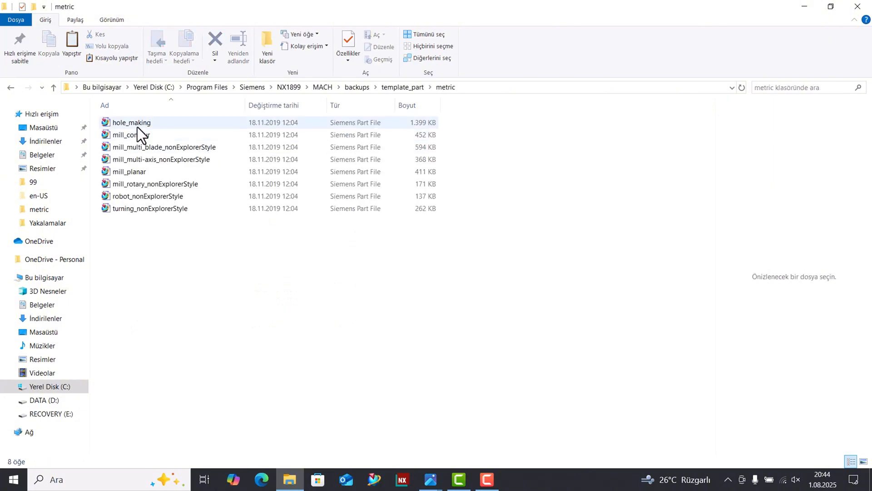
pyautogui.click(136, 123)
pyautogui.keyDown('ctrl'); pyautogui.click(133, 135); pyautogui.keyUp('ctrl')
pyautogui.keyDown('ctrl'); pyautogui.click(135, 173); pyautogui.keyUp('ctrl')
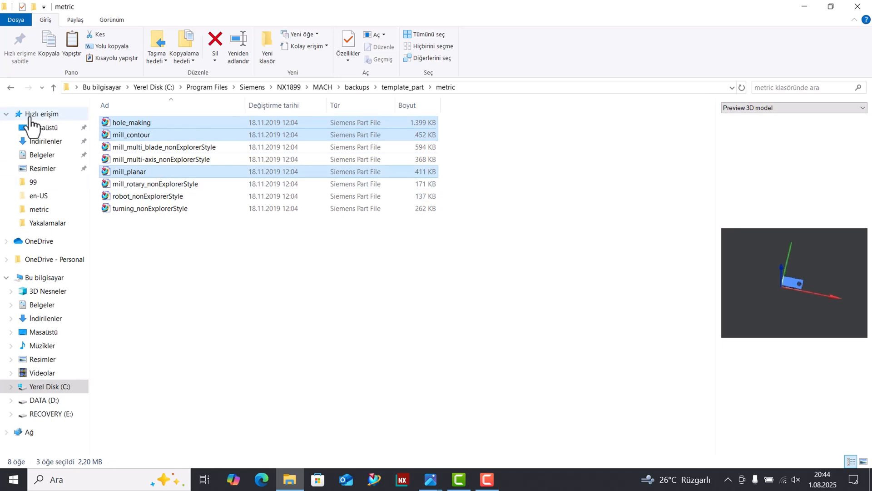
# Paste the copied metric parts into MACH\resource\template_part\metric, replacing the existing files with administrator permission, and close the folder window.
pyautogui.click(11, 88)
pyautogui.click(11, 89)
pyautogui.click(10, 89)
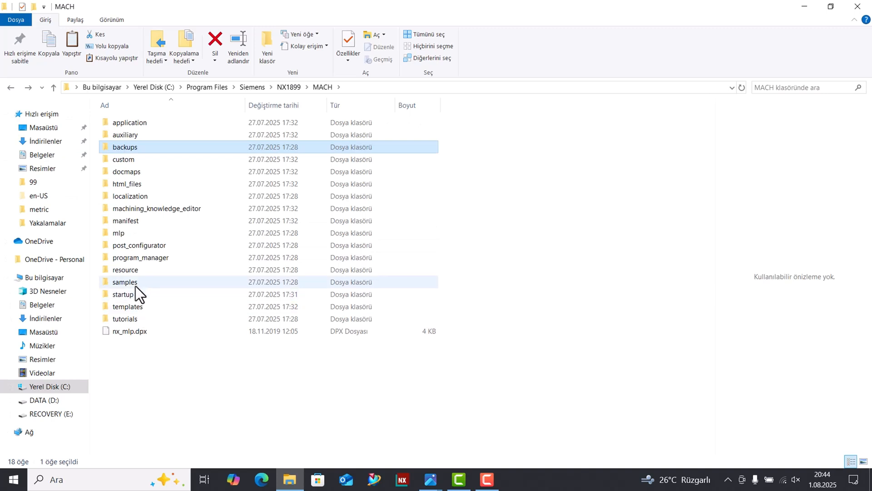
pyautogui.click(133, 272)
pyautogui.doubleClick(133, 271)
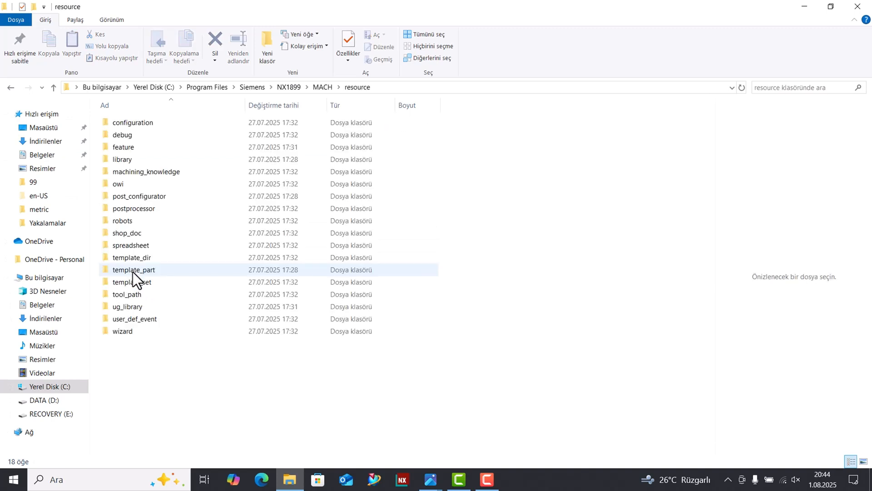
pyautogui.click(142, 272)
pyautogui.doubleClick(142, 272)
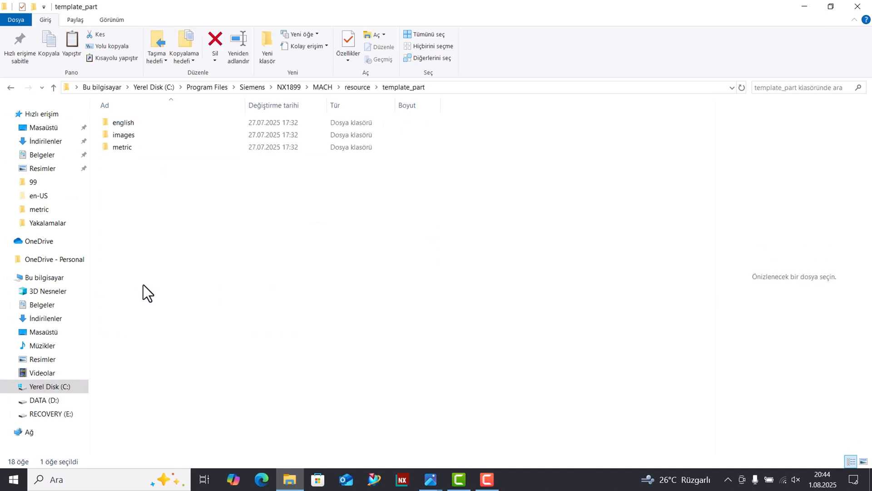
pyautogui.click(126, 146)
pyautogui.doubleClick(126, 146)
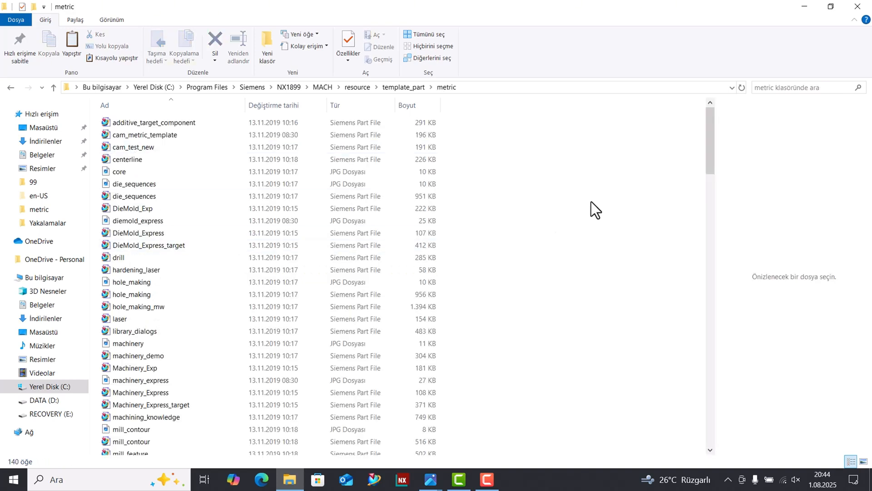
pyautogui.hotkey('ctrl', 'v')
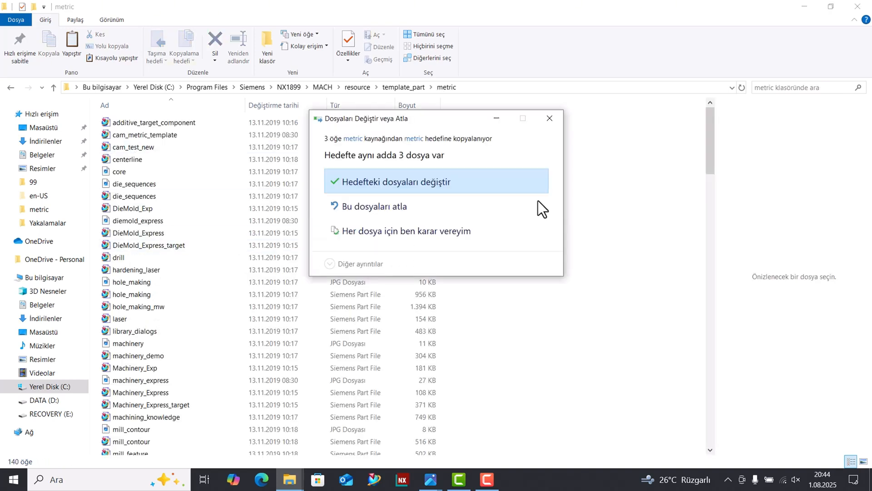
pyautogui.click(387, 188)
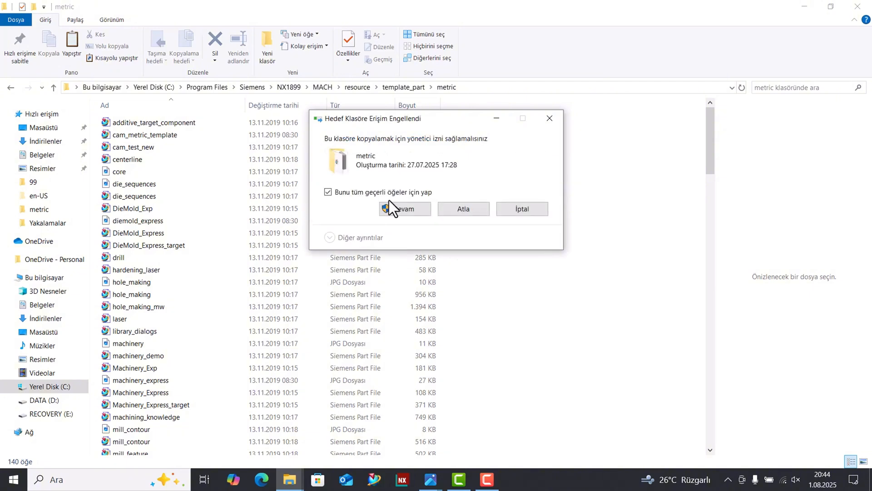
pyautogui.click(391, 203)
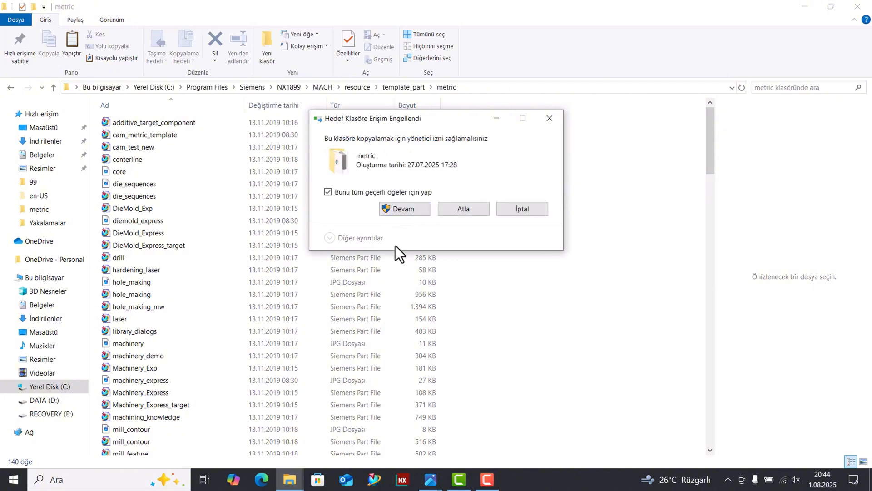
pyautogui.click(863, 7)
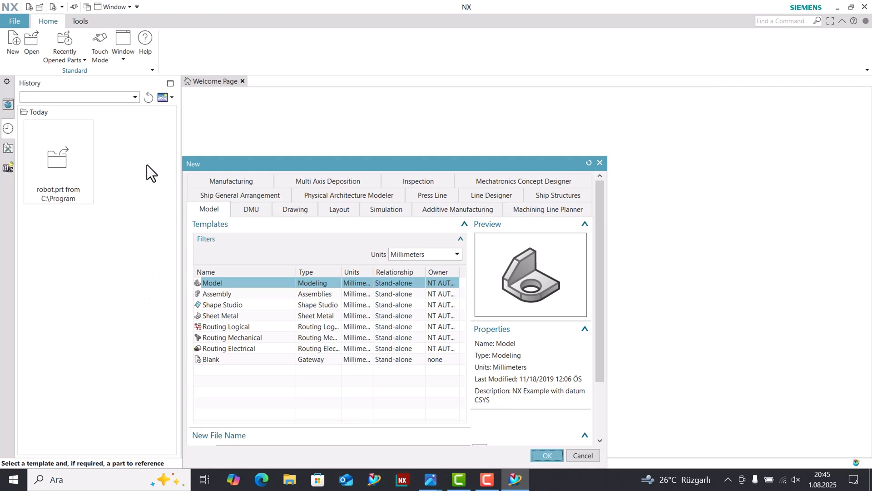
# Create a new millimetre part from the Model template and initialize the Manufacturing environment with the mill_planar CAM setup.
pyautogui.press('Return')
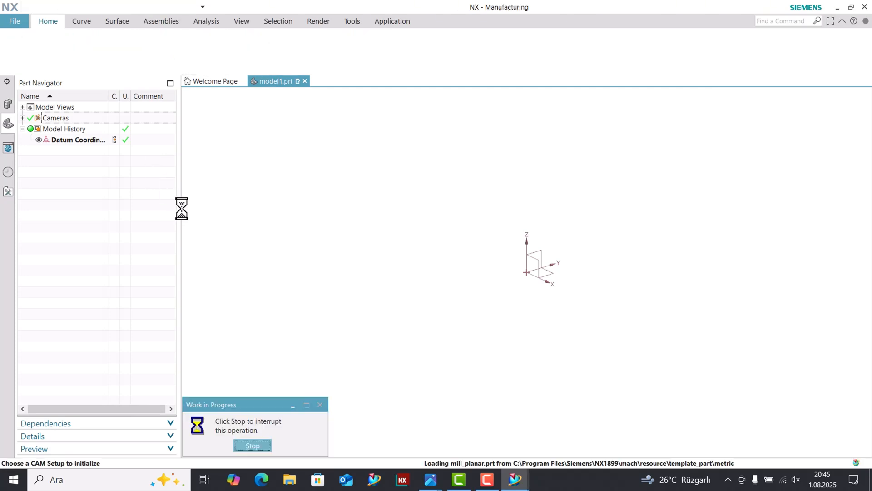
pyautogui.click(300, 343)
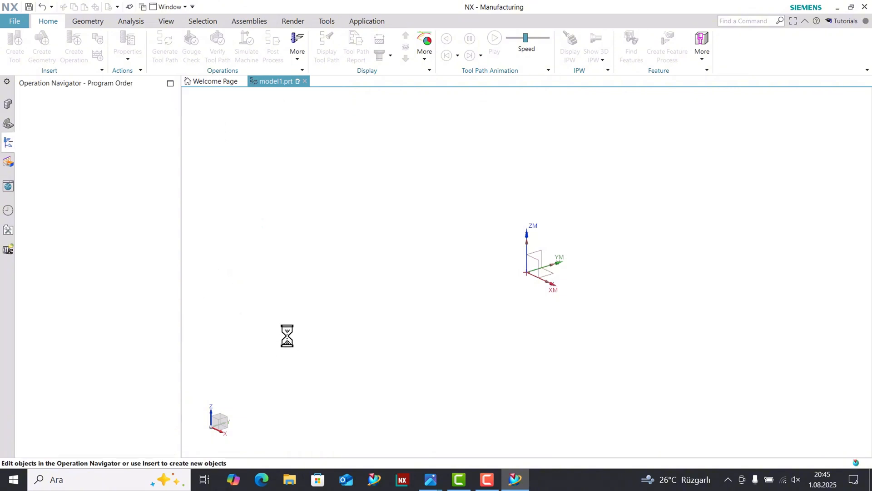
# Show the Geometry view of the Operation Navigator and create a mill_planar FLOOR_WALL operation under MCS_MILL, accepting its settings.
pyautogui.rightClick(53, 156)
pyautogui.click(80, 185)
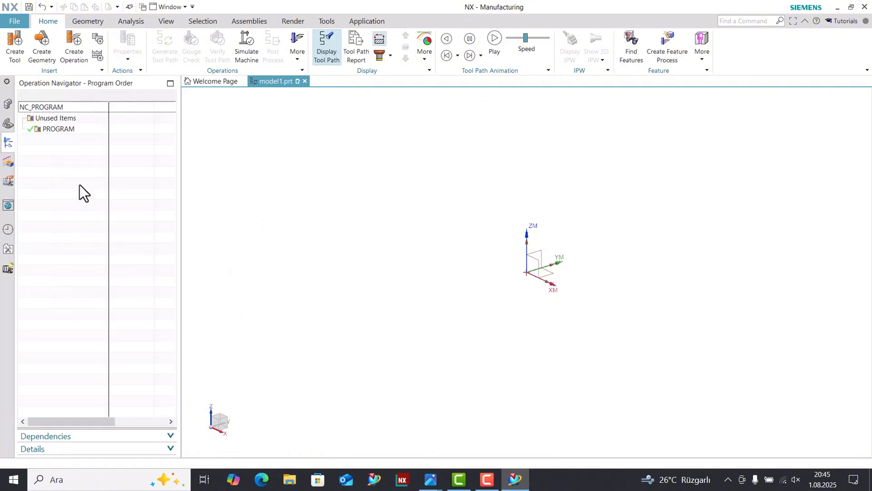
pyautogui.rightClick(42, 128)
pyautogui.moveTo(83, 241)
pyautogui.click(138, 246)
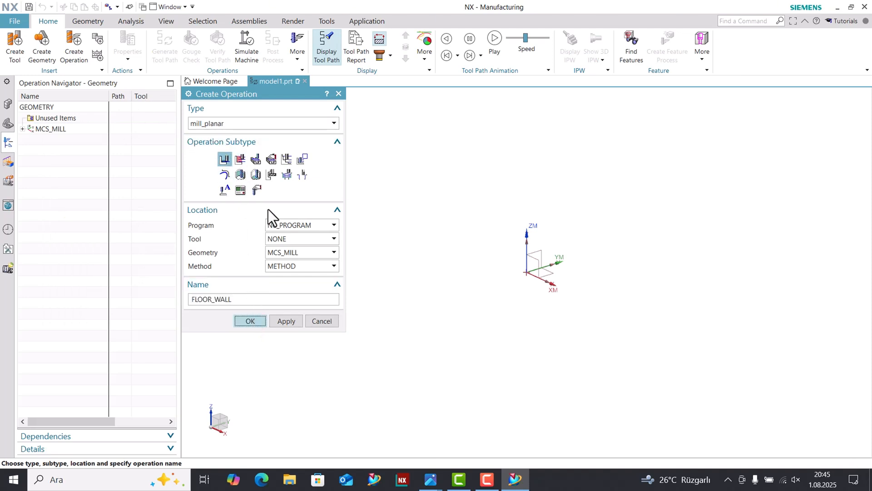
pyautogui.click(249, 320)
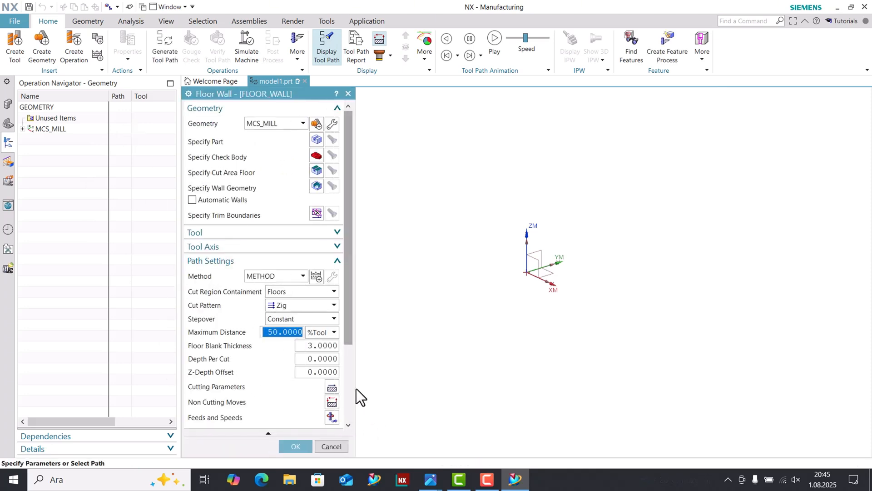
pyautogui.click(296, 446)
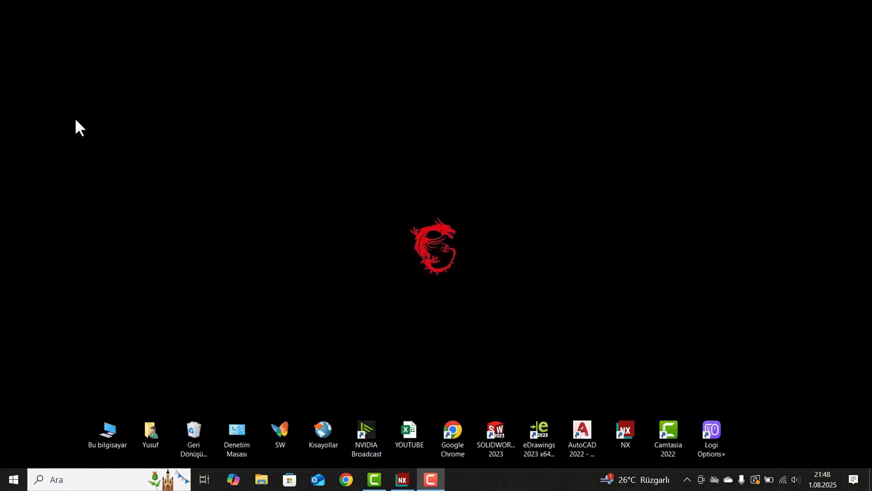
# Browse to C:\Program Files\Siemens\NX2212\MACH\resource\template_part\metric in File Explorer.
pyautogui.doubleClick(112, 432)
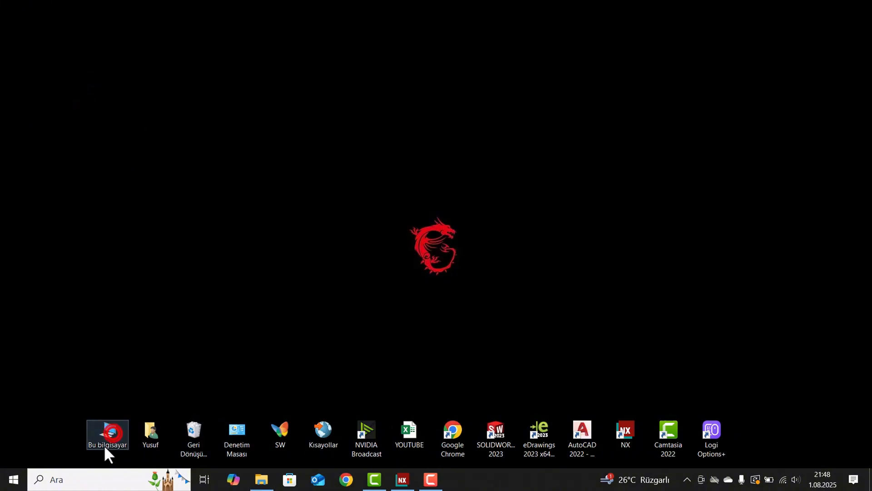
pyautogui.doubleClick(343, 96)
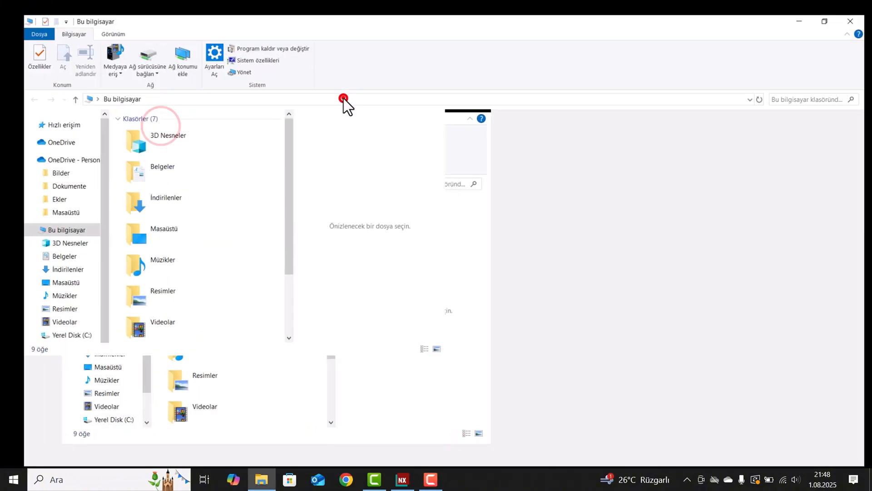
pyautogui.doubleClick(157, 199)
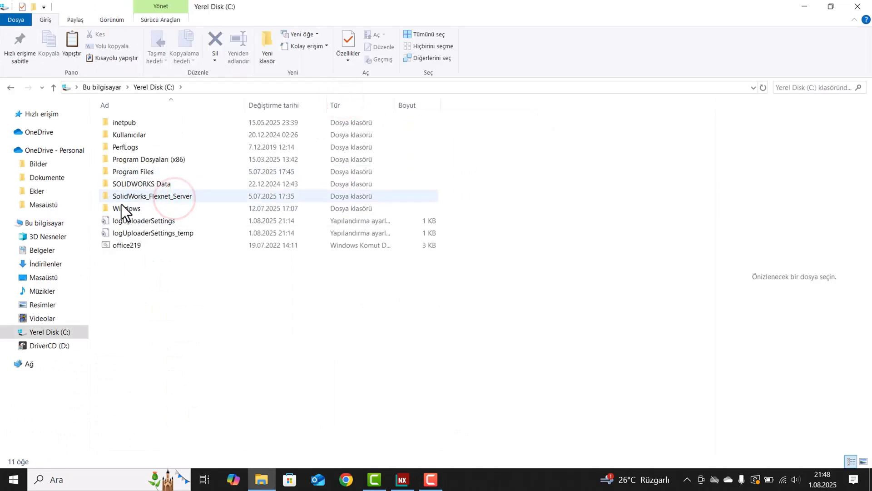
pyautogui.doubleClick(131, 171)
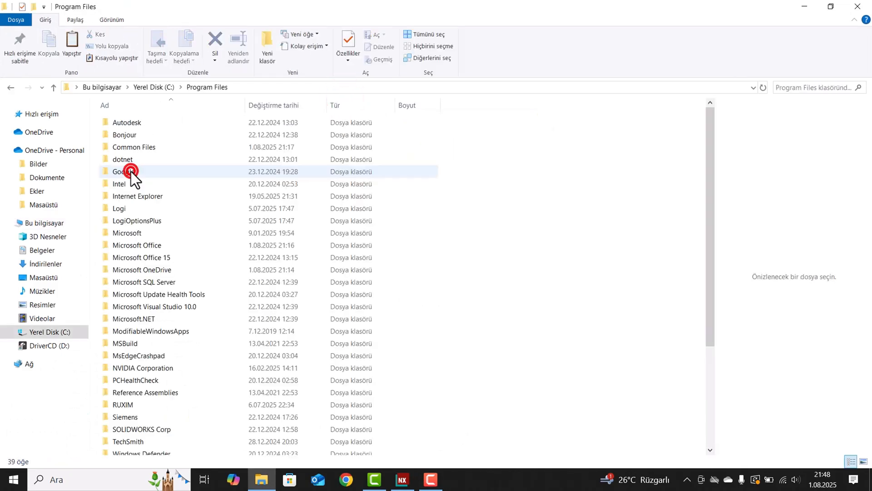
pyautogui.doubleClick(145, 416)
pyautogui.doubleClick(150, 124)
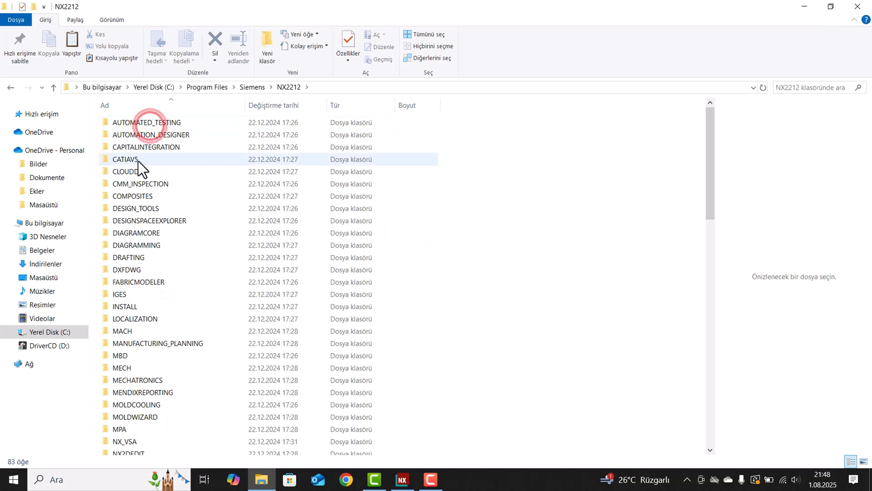
pyautogui.scroll(-2, 231, 388)
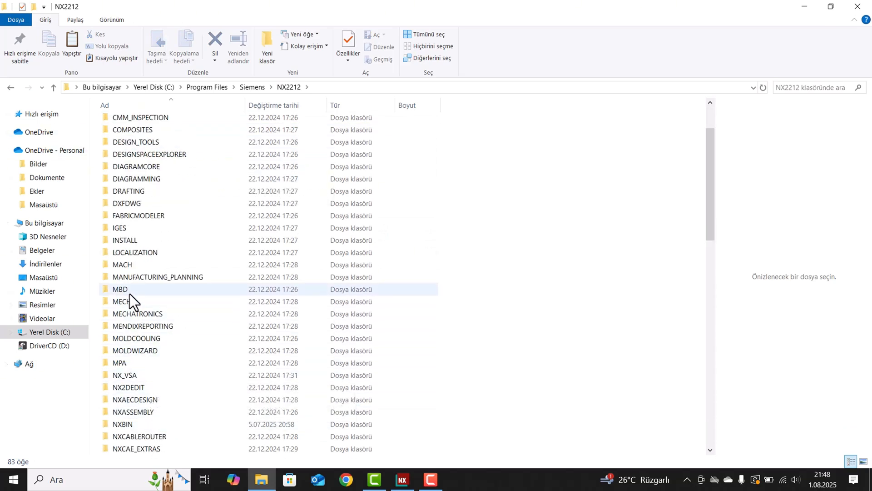
pyautogui.doubleClick(130, 265)
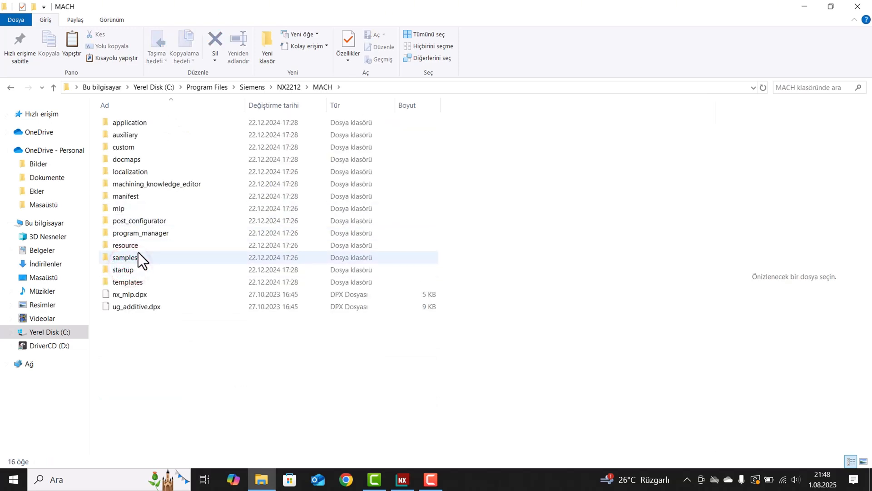
pyautogui.doubleClick(138, 246)
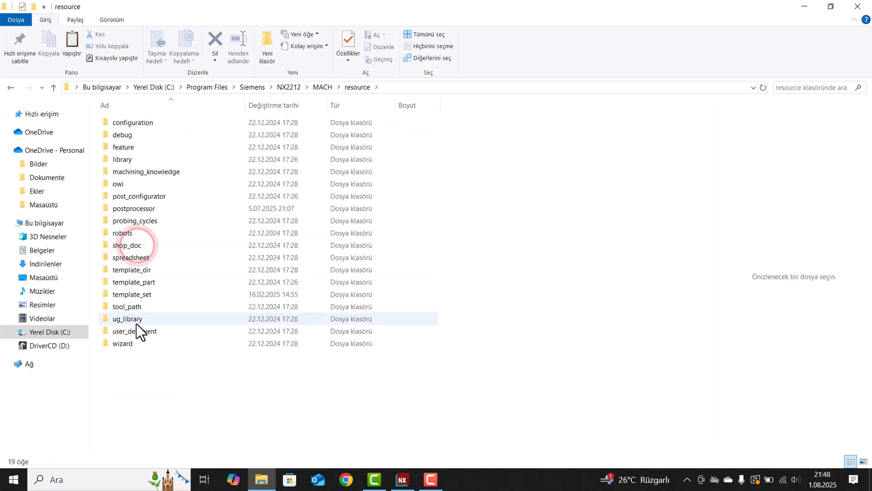
pyautogui.doubleClick(137, 282)
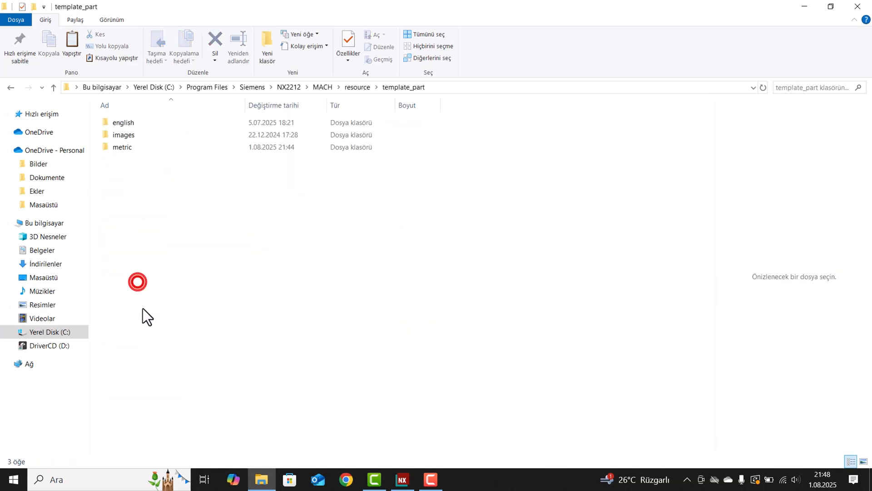
pyautogui.click(135, 151)
pyautogui.doubleClick(135, 150)
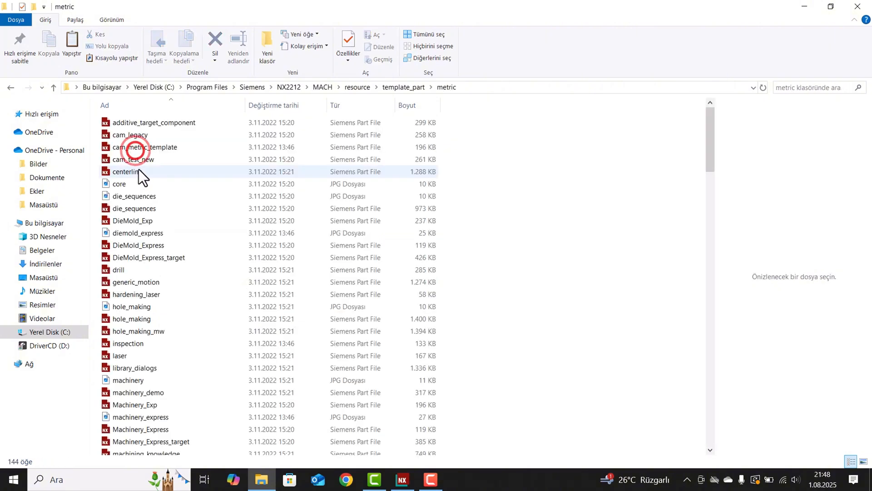
# Copy the mill_planar part file from the metric folder to the desktop and minimize the folder window.
pyautogui.click(557, 126)
pyautogui.scroll(-1, 337, 282)
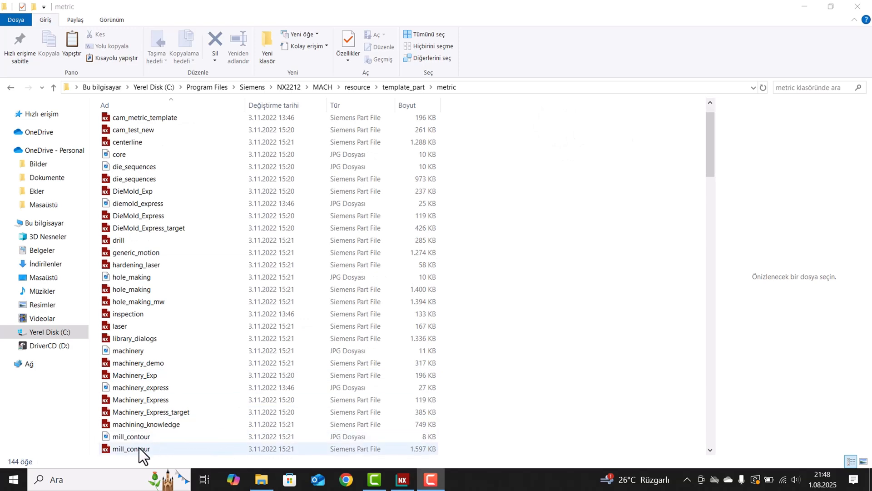
pyautogui.scroll(-1, 139, 448)
pyautogui.scroll(-1, 132, 413)
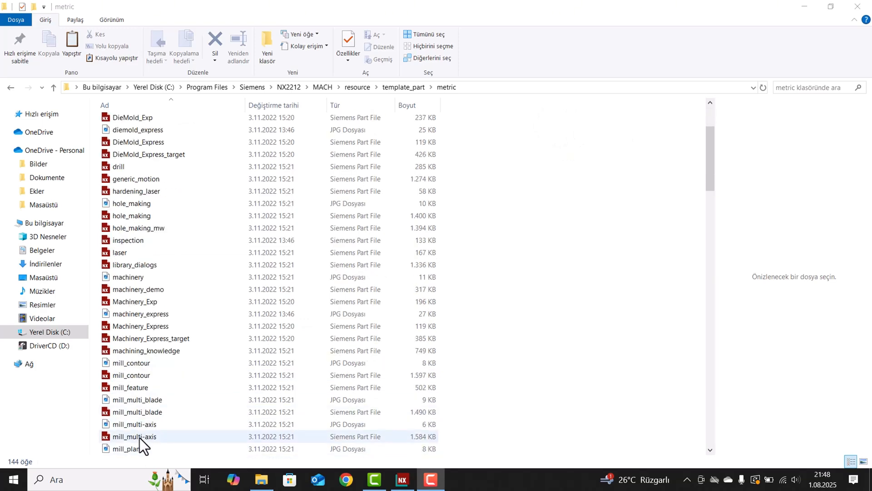
pyautogui.scroll(-2, 139, 436)
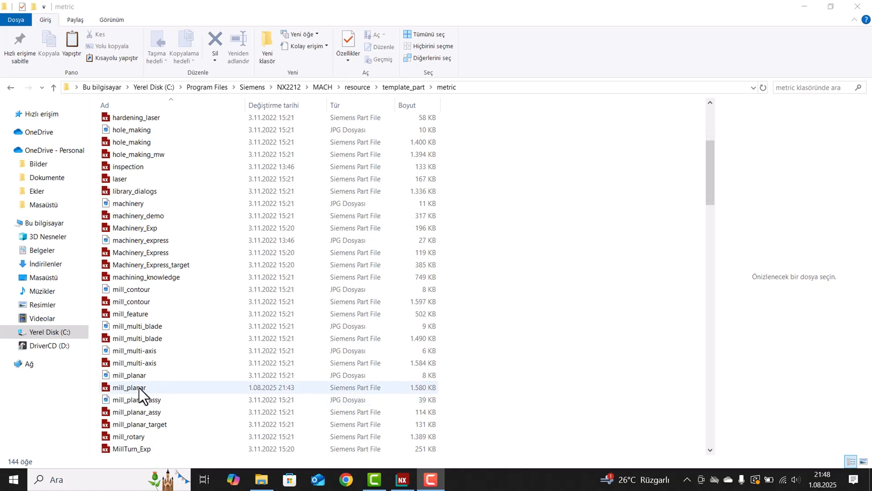
pyautogui.click(139, 388)
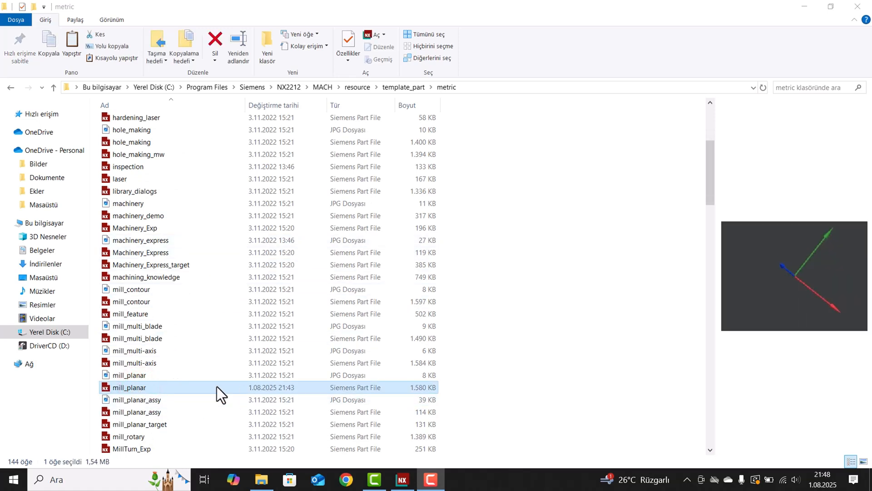
pyautogui.rightClick(129, 387)
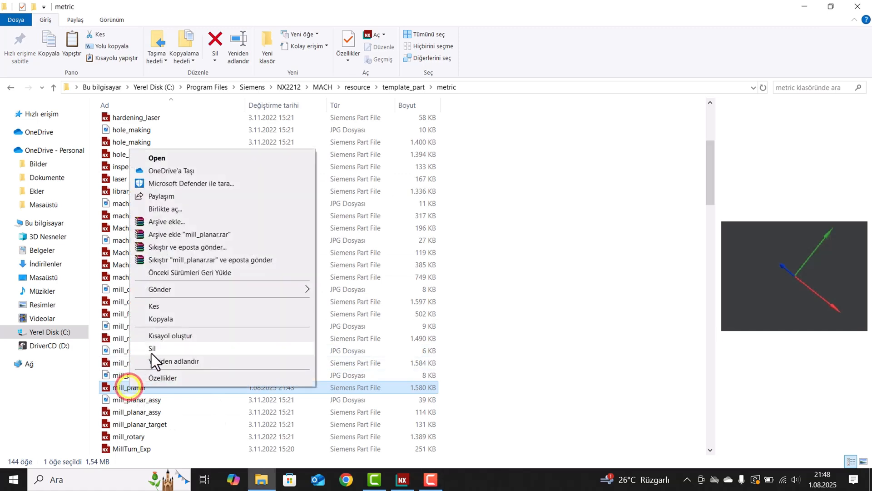
pyautogui.click(160, 321)
pyautogui.moveTo(507, 6); pyautogui.dragTo(247, 43)
pyautogui.rightClick(548, 195)
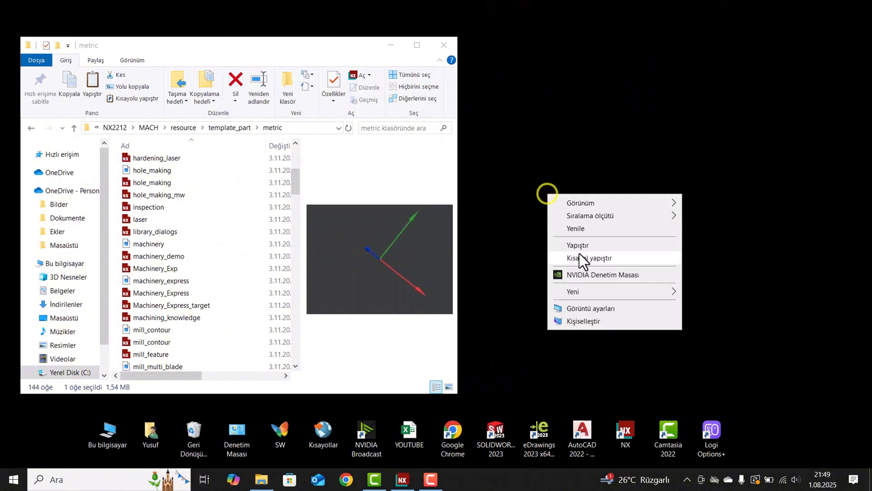
pyautogui.click(583, 246)
pyautogui.click(391, 45)
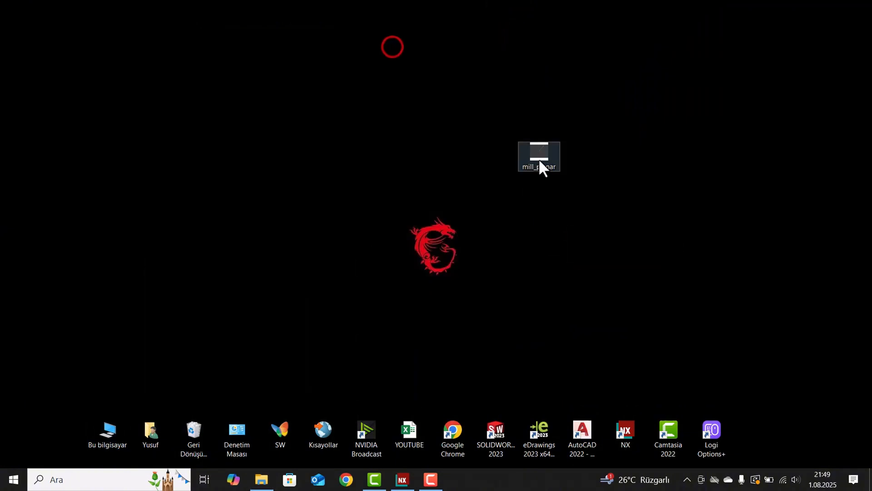
# Reposition the mill_planar copy on the desktop and check its file properties without changing them.
pyautogui.moveTo(519, 155); pyautogui.dragTo(227, 145)
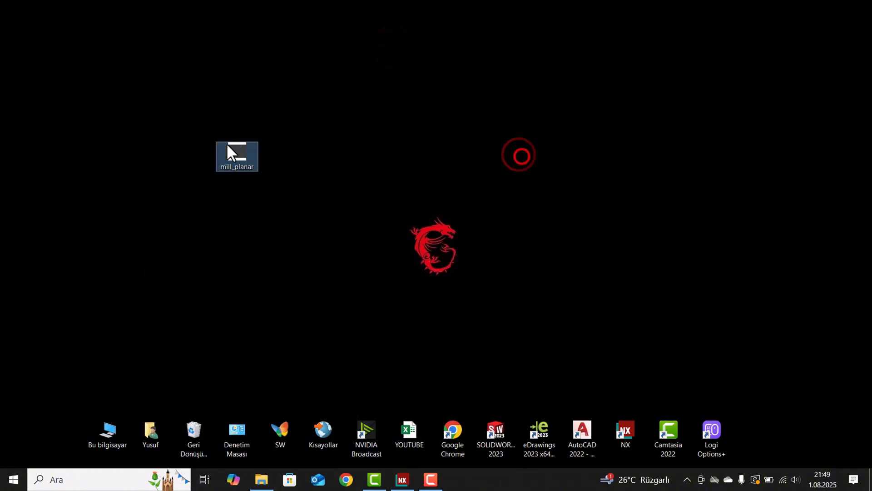
pyautogui.rightClick(245, 162)
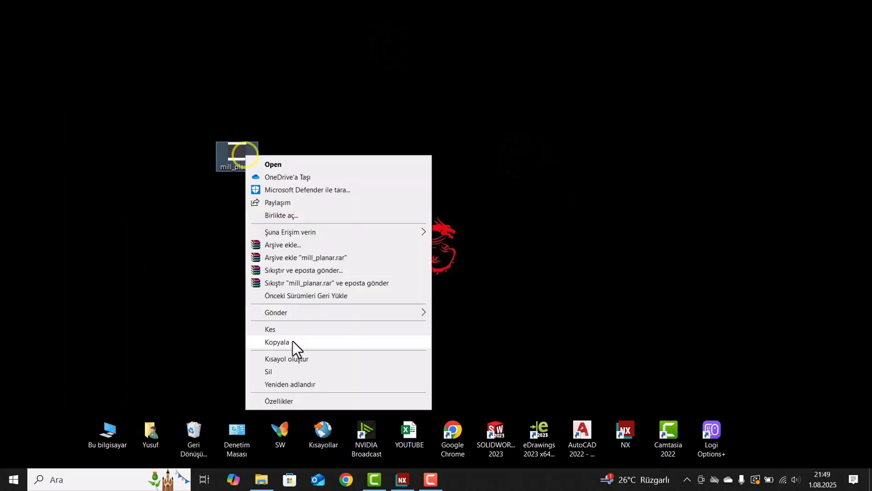
pyautogui.click(279, 400)
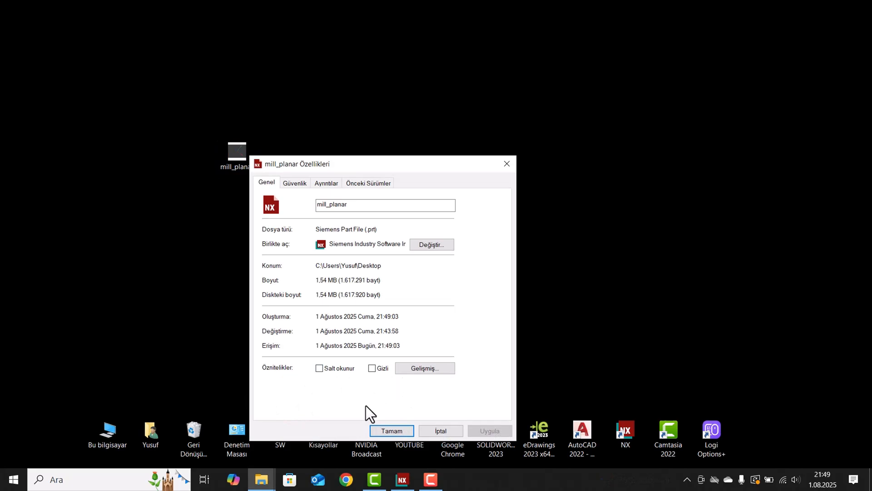
pyautogui.click(444, 430)
pyautogui.doubleClick(244, 155)
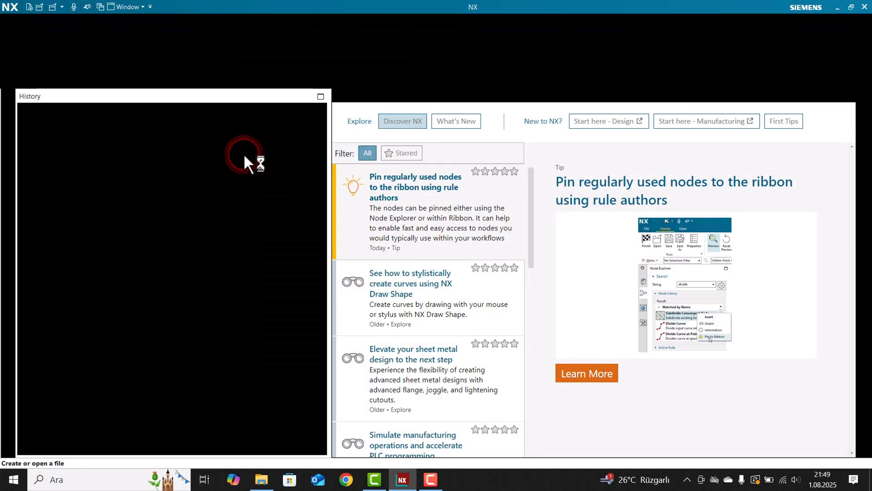
pyautogui.press('Return')
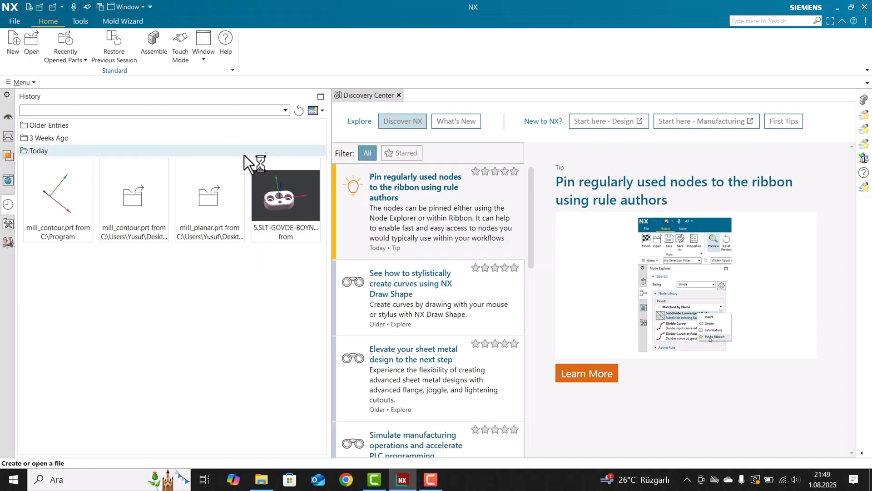
pyautogui.click(838, 7)
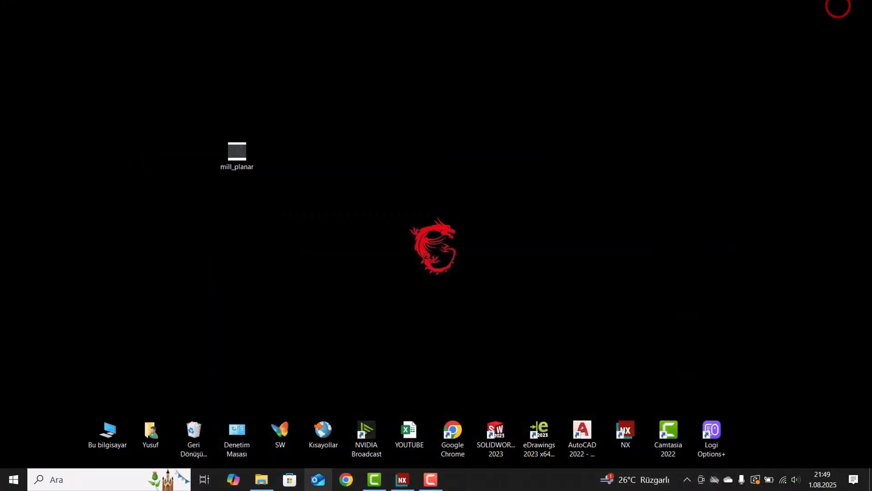
pyautogui.click(403, 479)
pyautogui.click(864, 7)
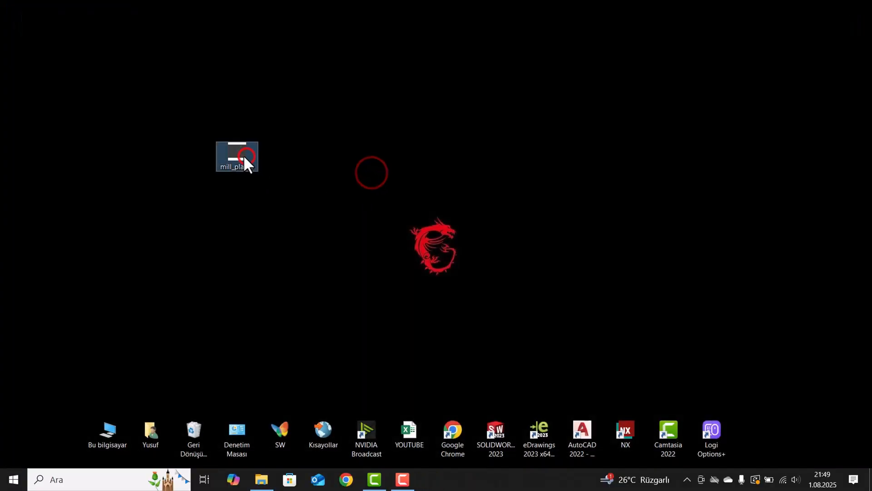
# Open the desktop copy of mill_planar in NX and open its FLOOR_WALL operation for editing.
pyautogui.doubleClick(244, 155)
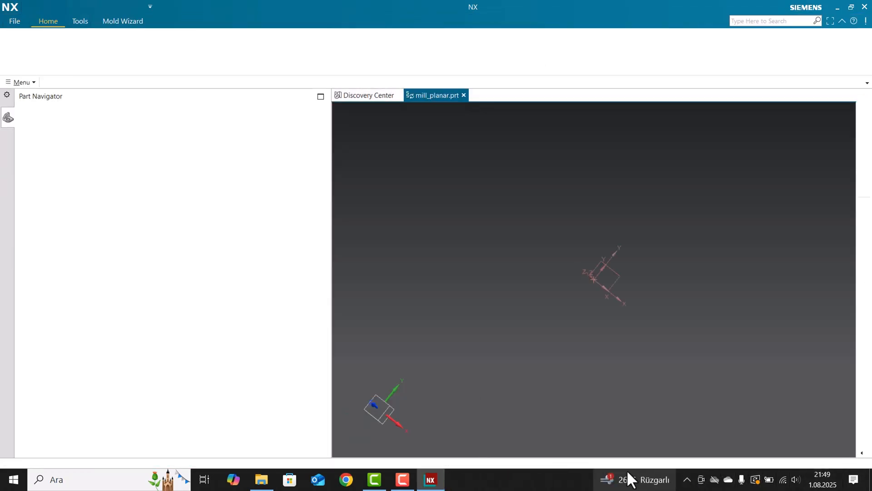
pyautogui.moveTo(626, 473)
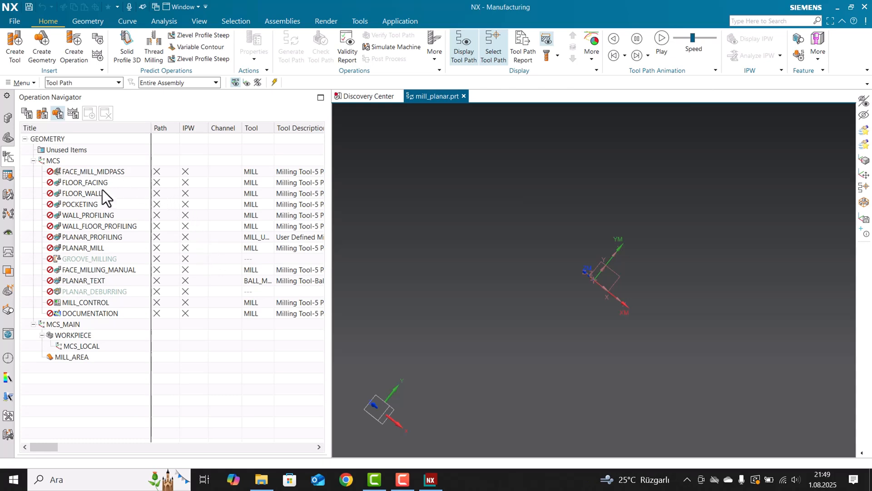
pyautogui.click(87, 192)
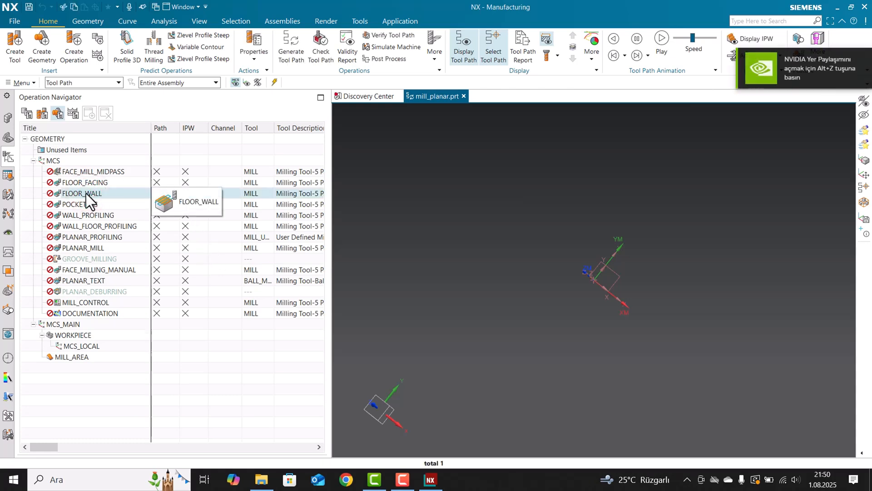
pyautogui.doubleClick(86, 192)
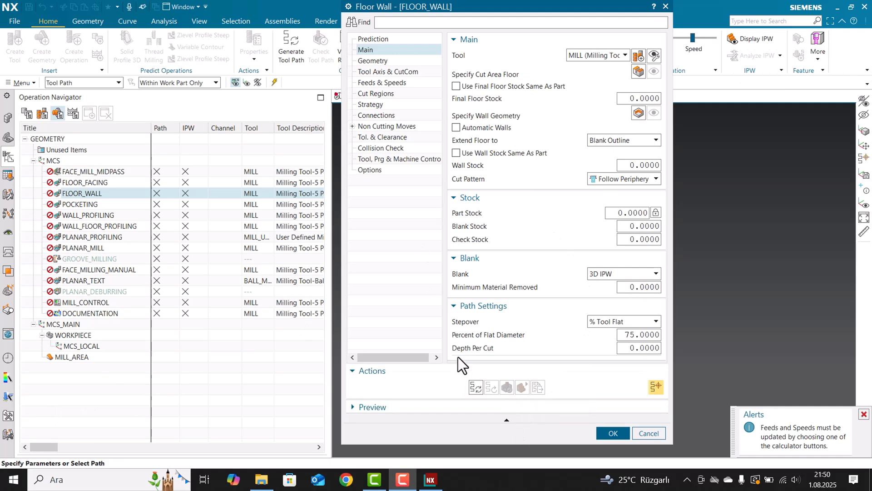
# Open the Customize Dialog settings for the FLOOR_WALL operation and reposition the window clear of the ribbon.
pyautogui.click(391, 171)
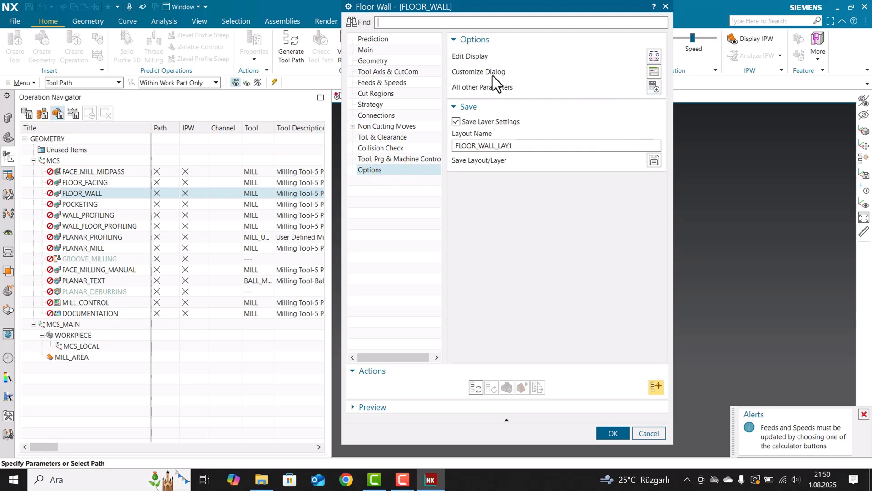
pyautogui.click(649, 71)
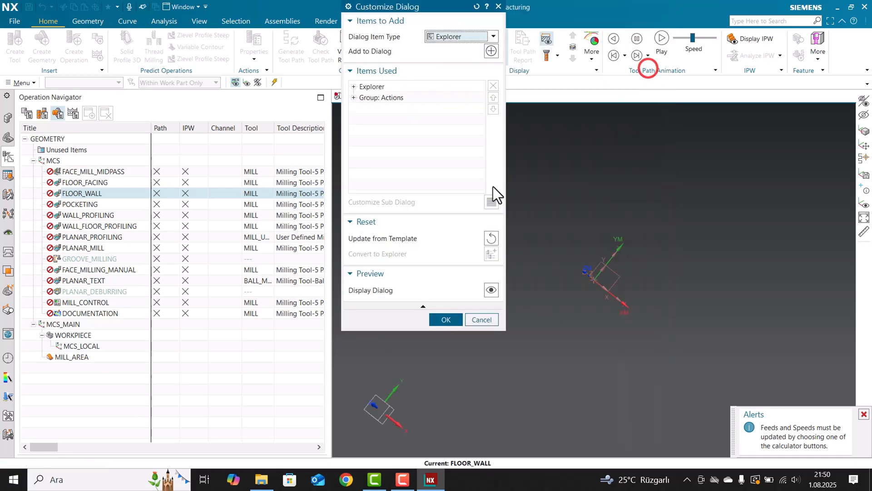
pyautogui.moveTo(403, 12); pyautogui.dragTo(391, 73)
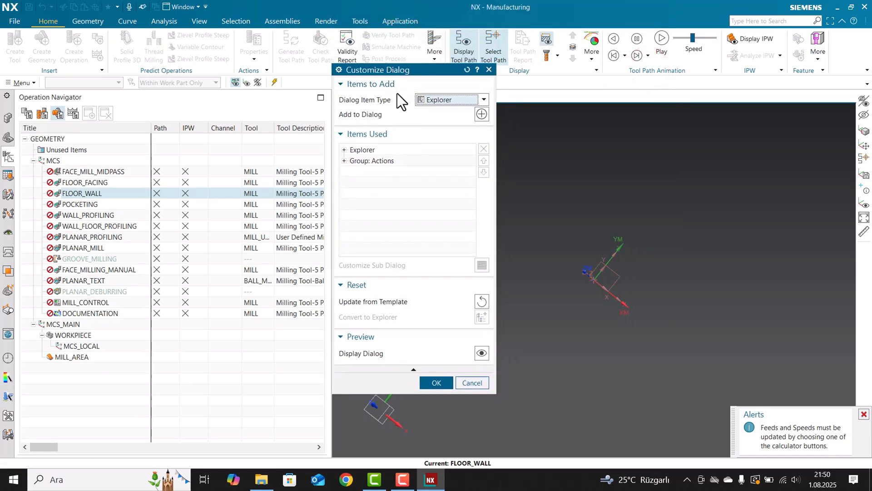
# Remove the Explorer container and the Main and Geometry explorer nodes from the items used in the FLOOR_WALL dialog.
pyautogui.click(360, 150)
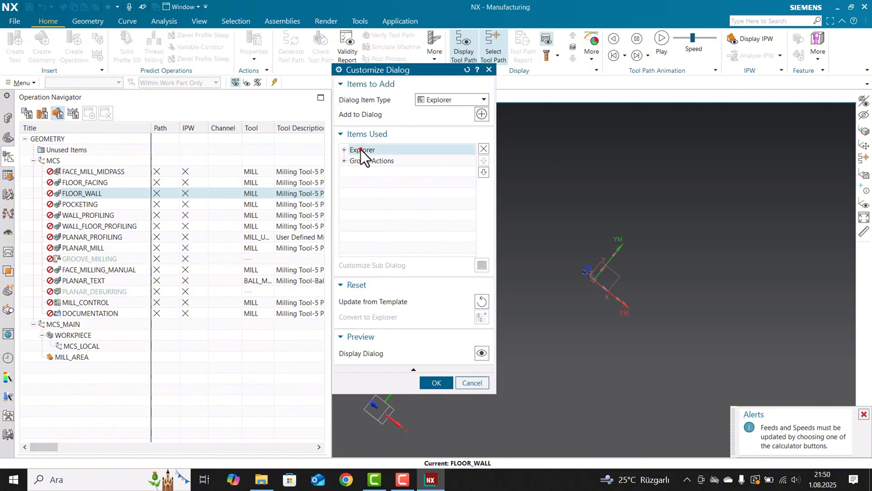
pyautogui.click(484, 150)
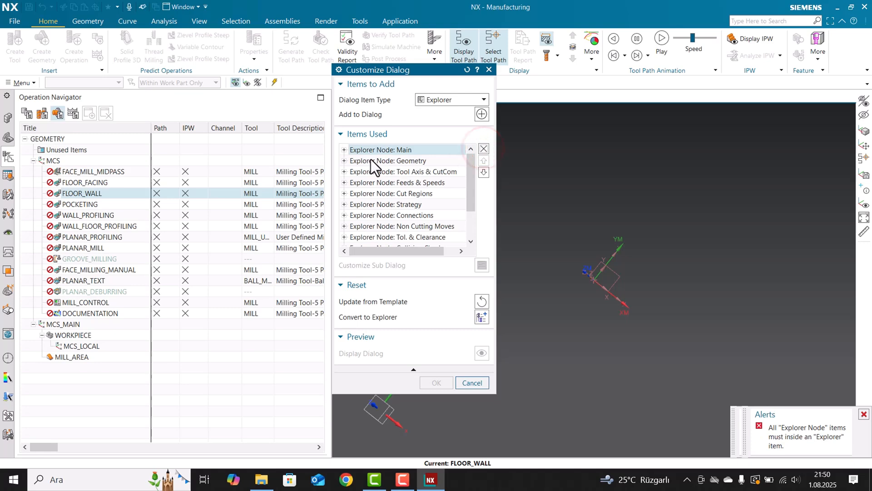
pyautogui.click(483, 148)
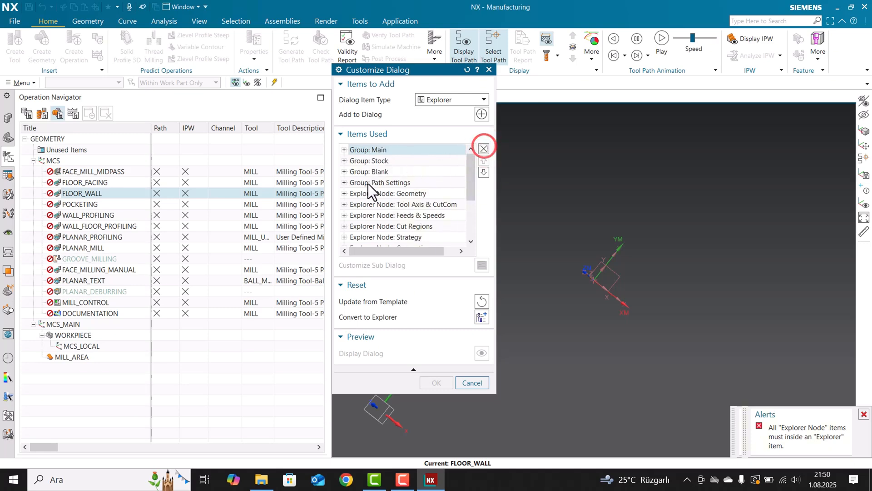
pyautogui.click(364, 193)
pyautogui.click(483, 161)
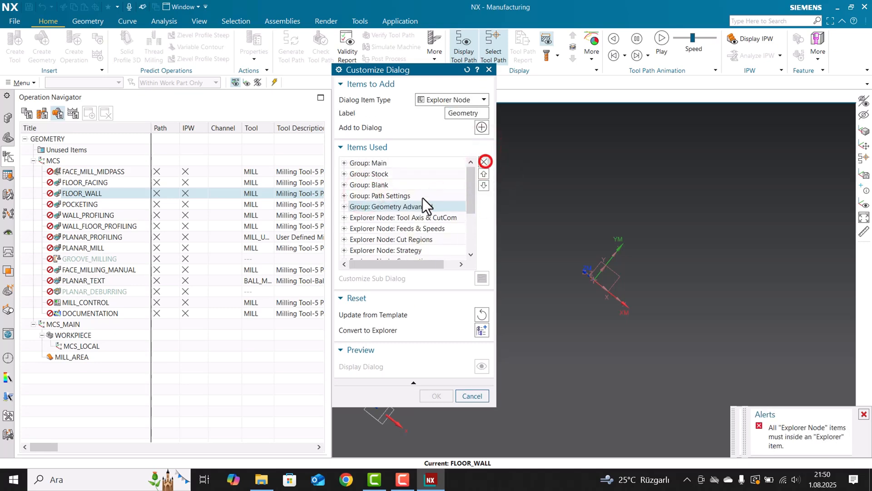
# Remove the Tool Axis & CutCom, Feeds & Speeds and Cut Regions explorer nodes from the items used.
pyautogui.click(370, 218)
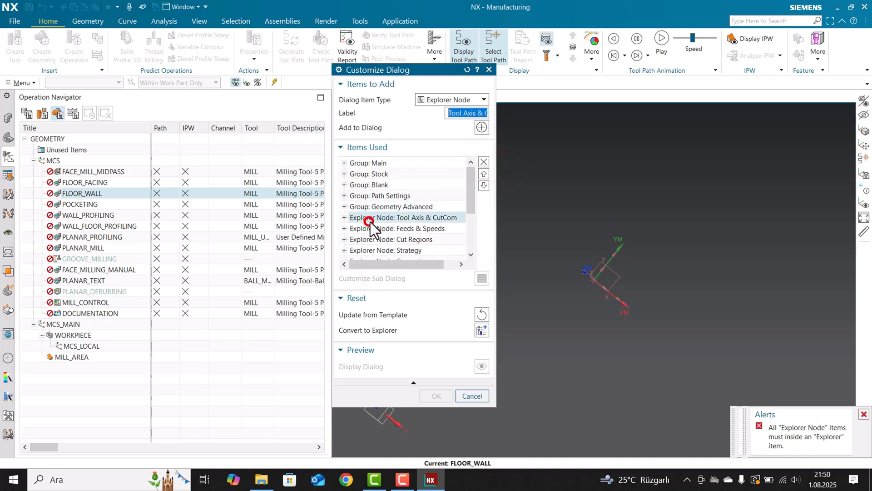
pyautogui.click(483, 163)
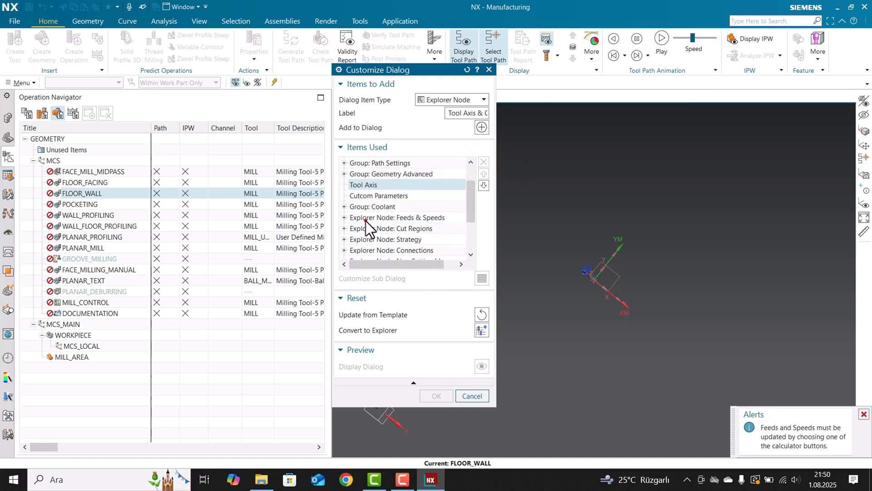
pyautogui.click(365, 220)
pyautogui.click(483, 162)
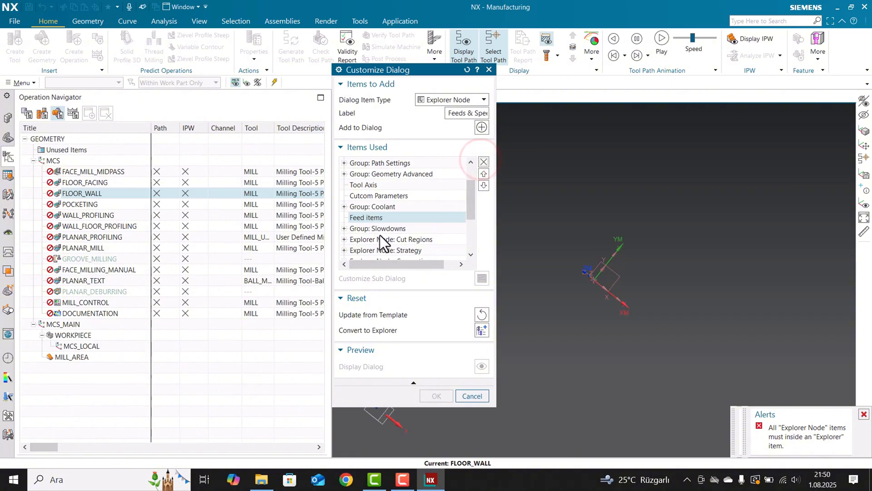
pyautogui.click(371, 239)
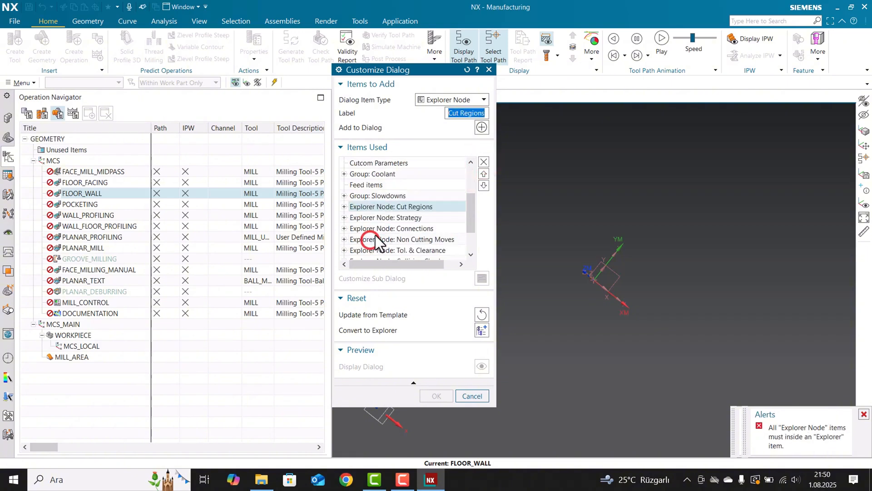
pyautogui.click(481, 160)
# Remove the Strategy, Connections and Non Cutting Moves explorer nodes from the items used.
pyautogui.scroll(-2, 357, 225)
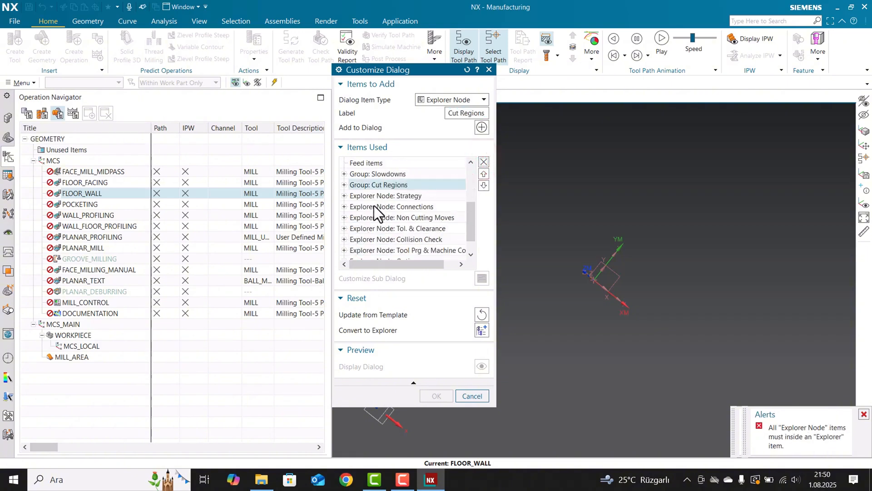
pyautogui.click(375, 195)
pyautogui.click(484, 162)
pyautogui.scroll(-3, 374, 230)
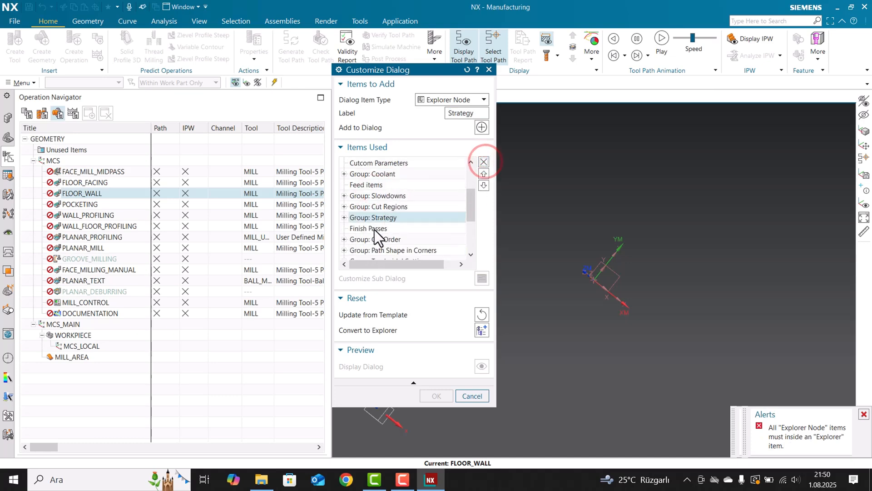
pyautogui.scroll(-1, 364, 235)
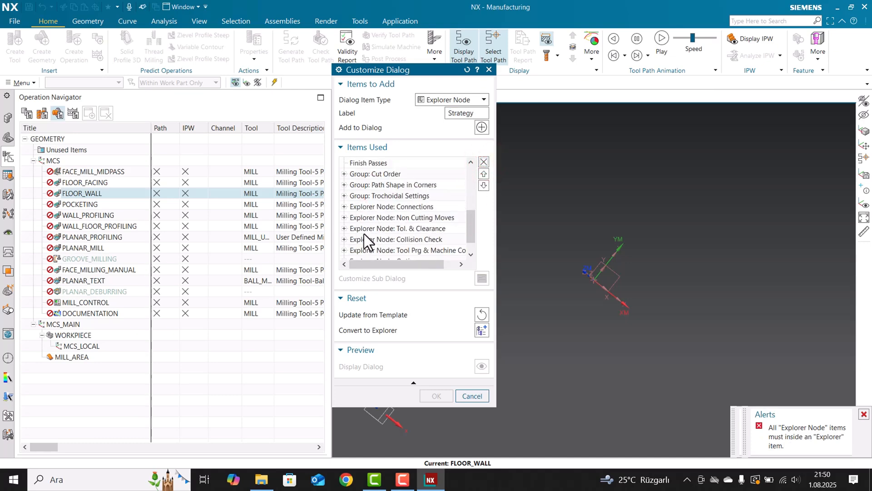
pyautogui.click(365, 207)
pyautogui.click(484, 162)
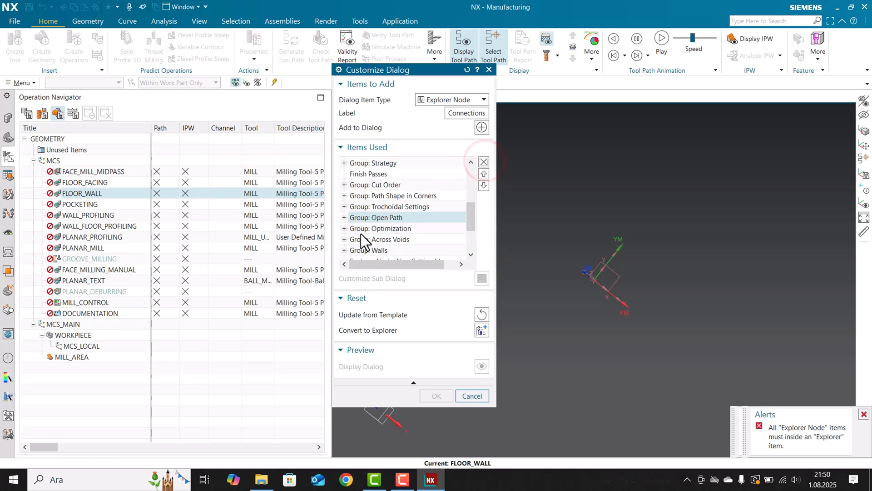
pyautogui.scroll(-1, 363, 240)
pyautogui.click(362, 228)
pyautogui.click(484, 162)
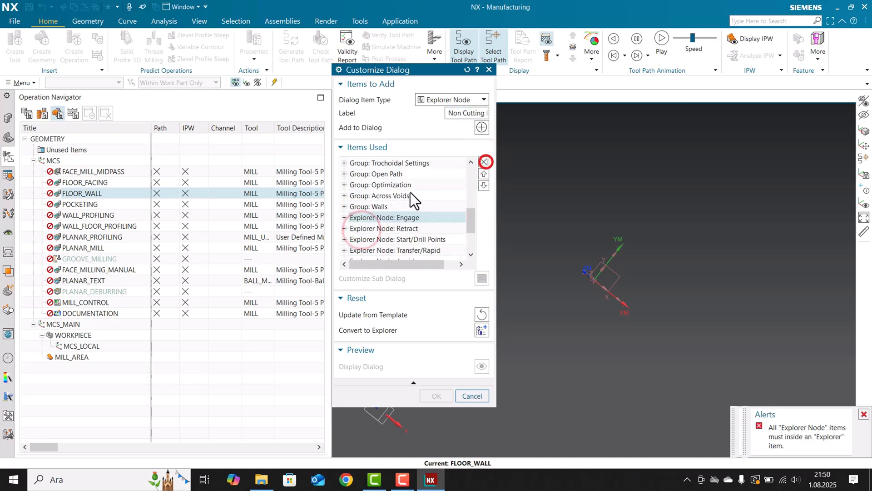
# Remove the Retract, Start/Drill Points, Transfer/Rapid and Engage explorer nodes from the items used.
pyautogui.scroll(-1, 413, 199)
pyautogui.click(369, 196)
pyautogui.click(484, 161)
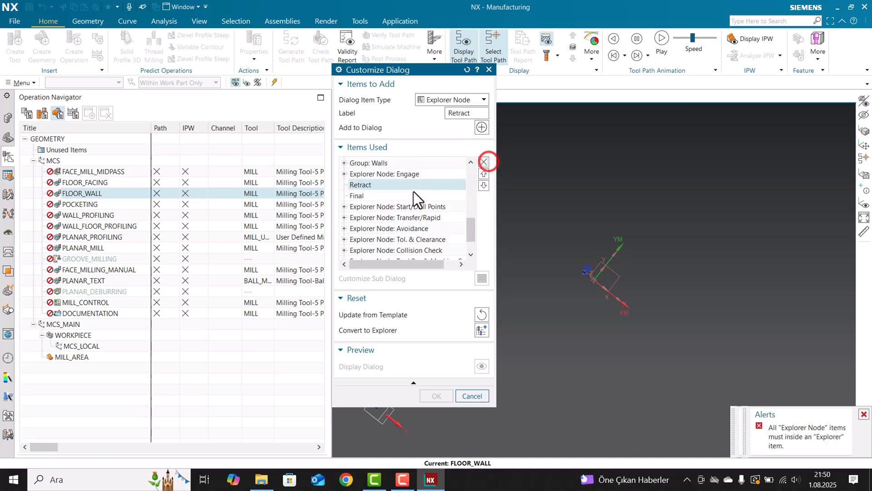
pyautogui.click(367, 207)
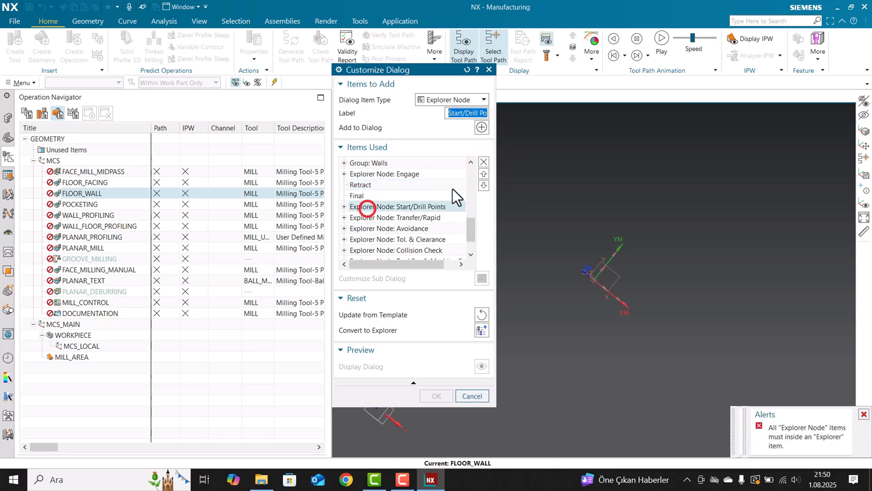
pyautogui.click(482, 163)
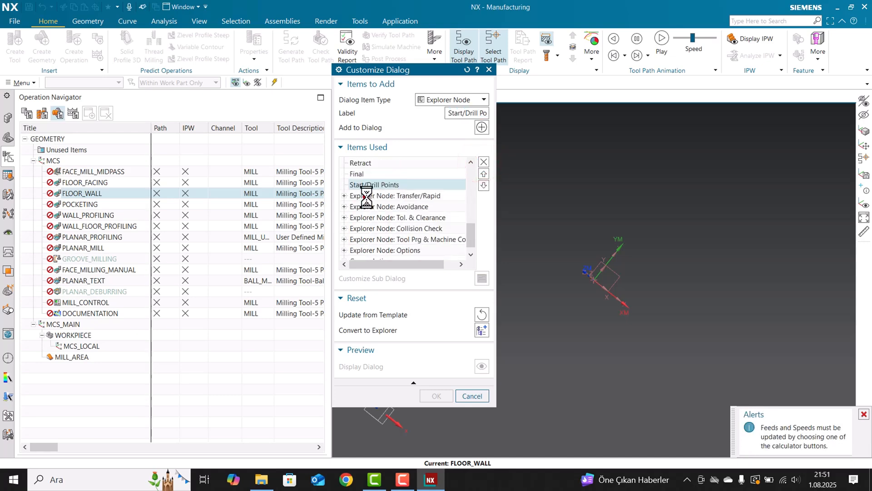
pyautogui.click(364, 195)
pyautogui.click(483, 162)
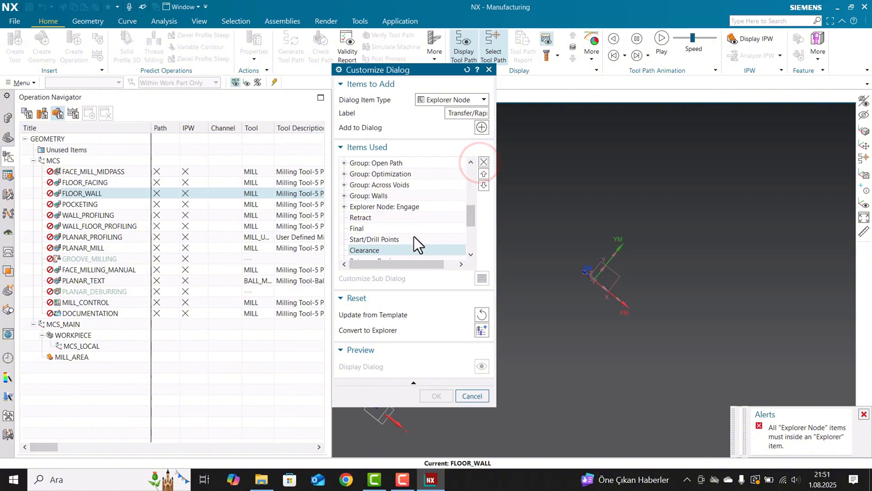
pyautogui.click(389, 207)
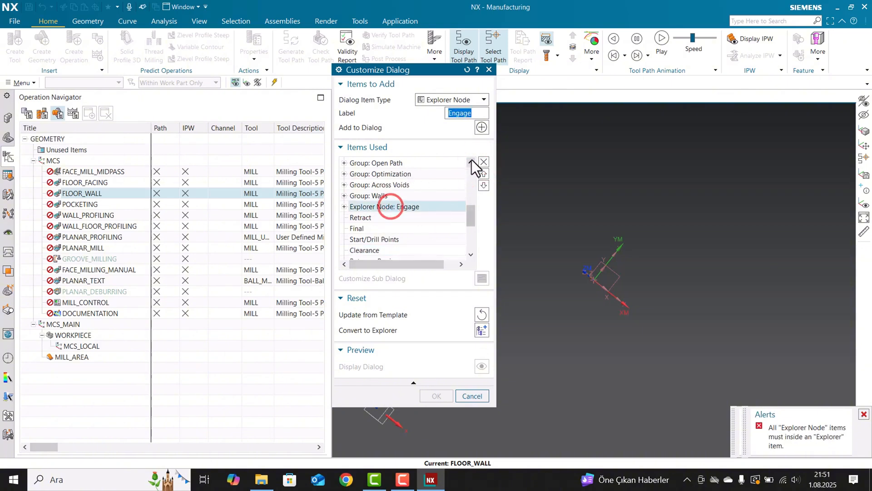
pyautogui.click(483, 161)
# Remove the Avoidance and Tol. & Clearance explorer nodes from the items used.
pyautogui.scroll(-4, 370, 211)
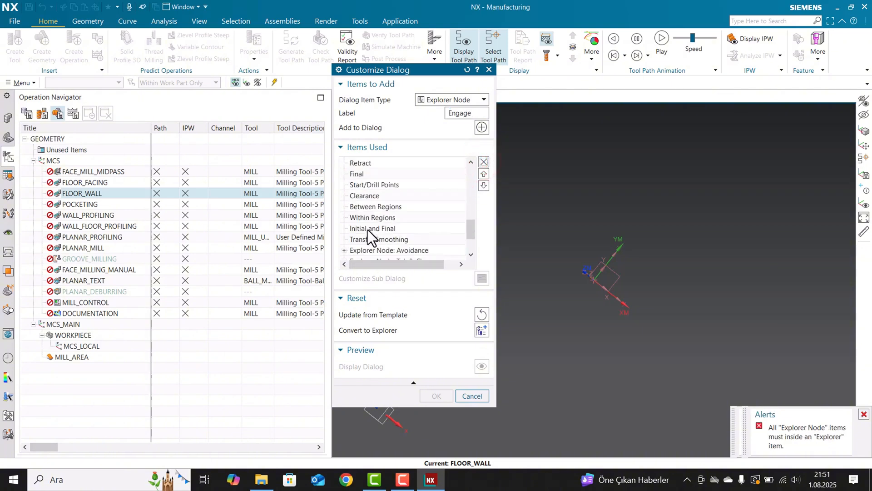
pyautogui.scroll(-2, 368, 227)
pyautogui.click(370, 195)
pyautogui.click(482, 162)
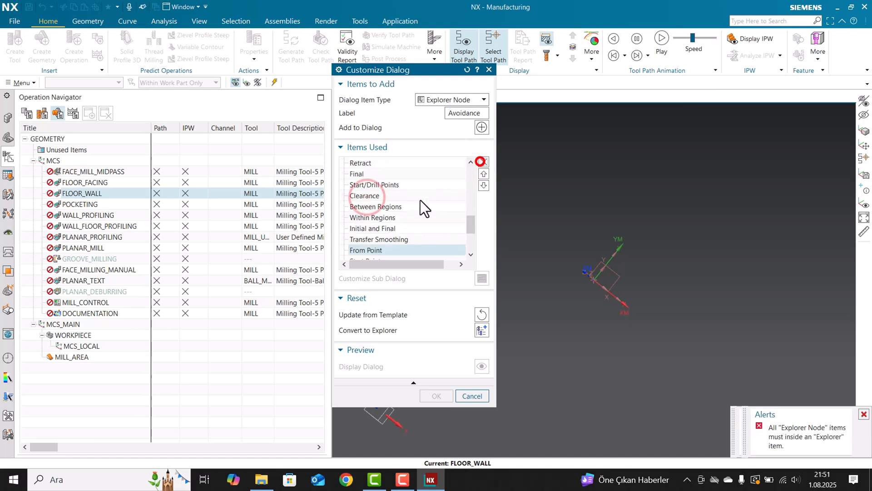
pyautogui.scroll(-3, 424, 209)
pyautogui.click(369, 205)
pyautogui.click(484, 162)
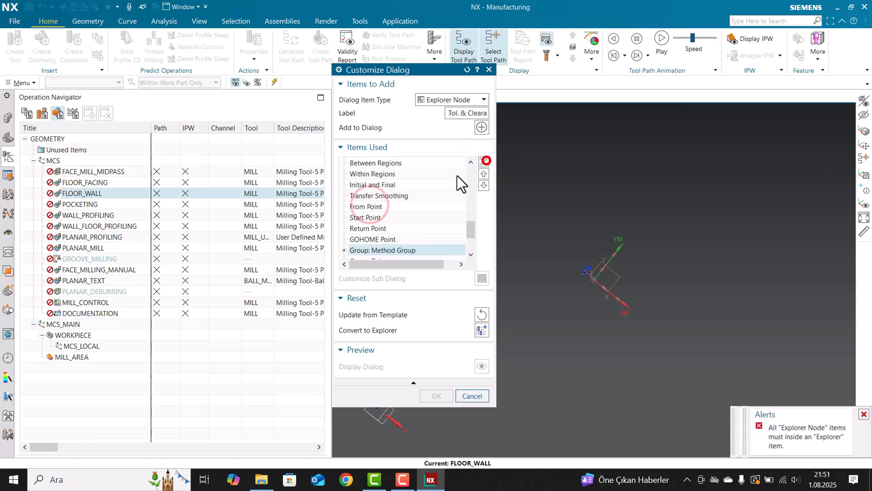
# Remove the Collision Check, Tool Prg & Machine Control and Options explorer nodes from the items used.
pyautogui.scroll(-3, 390, 213)
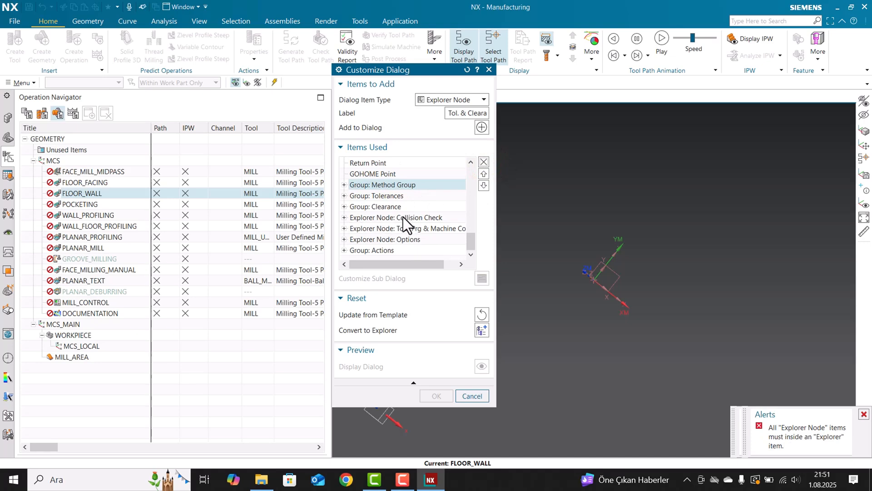
pyautogui.click(402, 217)
pyautogui.click(483, 162)
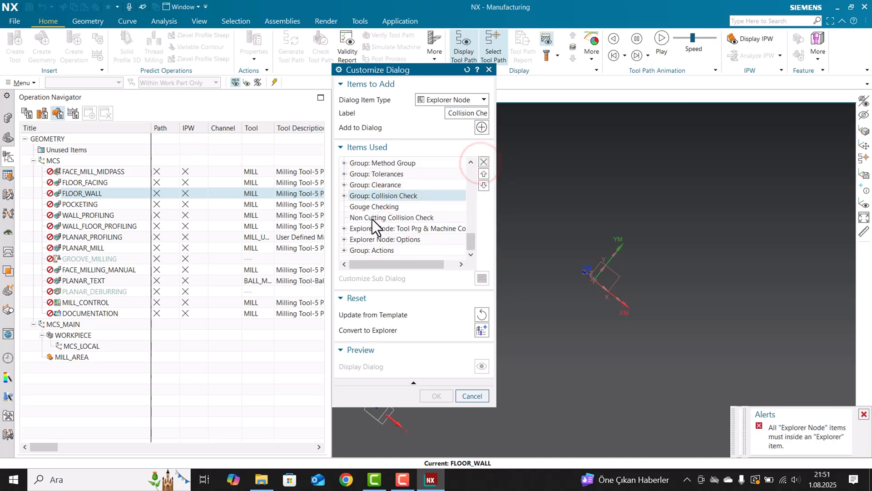
pyautogui.click(371, 228)
pyautogui.click(481, 162)
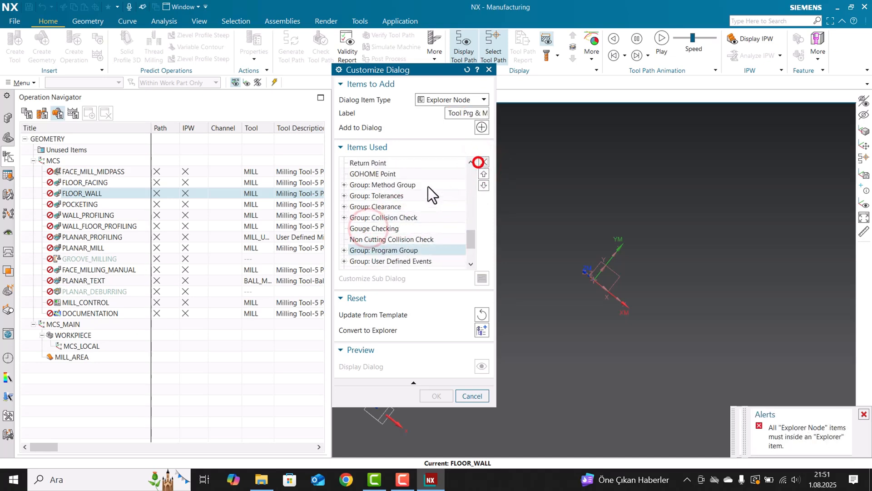
pyautogui.scroll(-3, 409, 199)
pyautogui.click(361, 251)
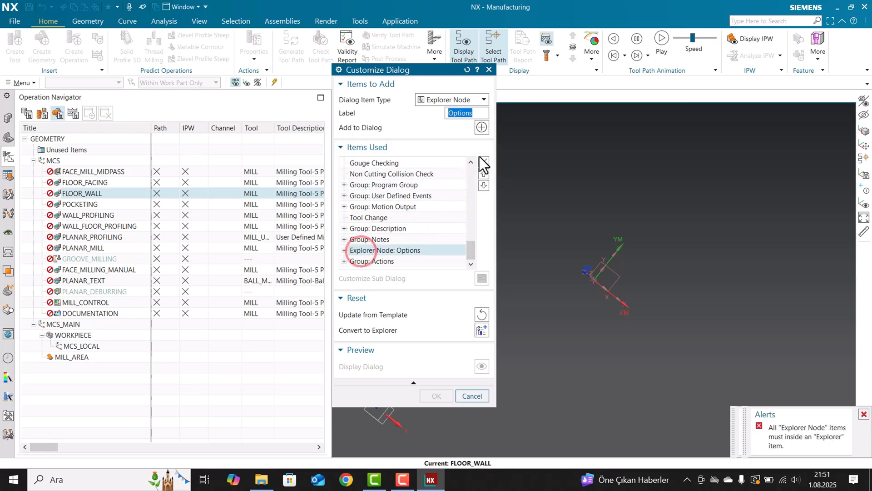
pyautogui.click(481, 161)
# Review the whole list of items used in the FLOOR_WALL dialog for leftover explorer nodes.
pyautogui.scroll(-1, 410, 236)
pyautogui.scroll(4, 358, 223)
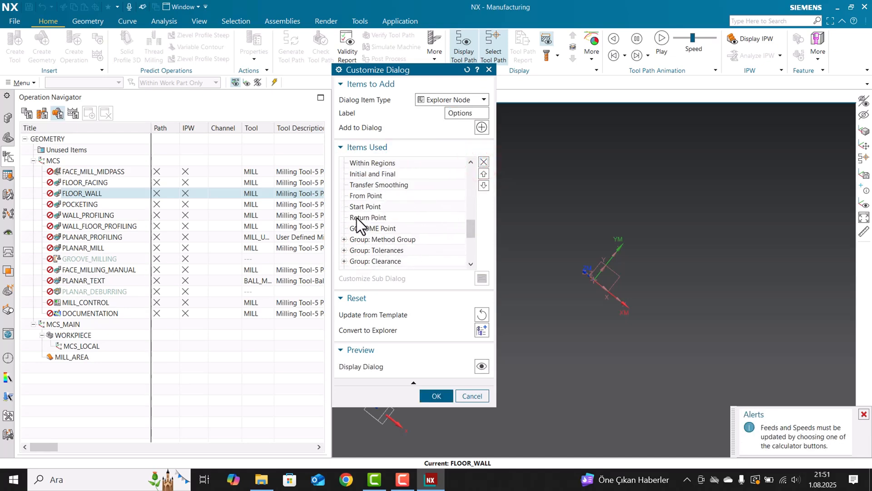
pyautogui.scroll(-4, 357, 217)
pyautogui.scroll(2, 356, 218)
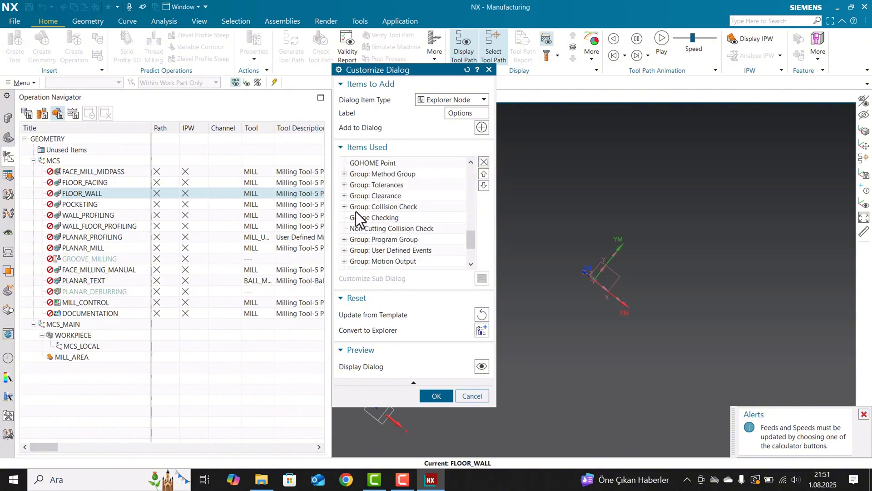
pyautogui.scroll(8, 356, 211)
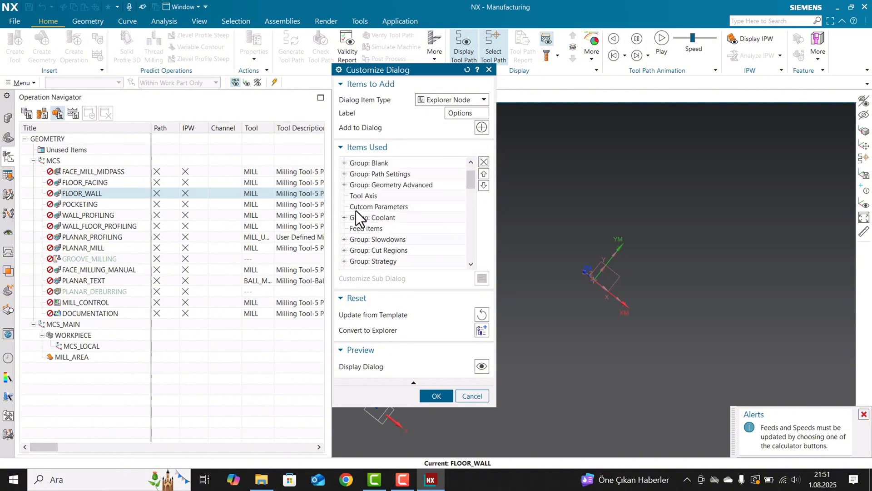
pyautogui.scroll(1, 355, 211)
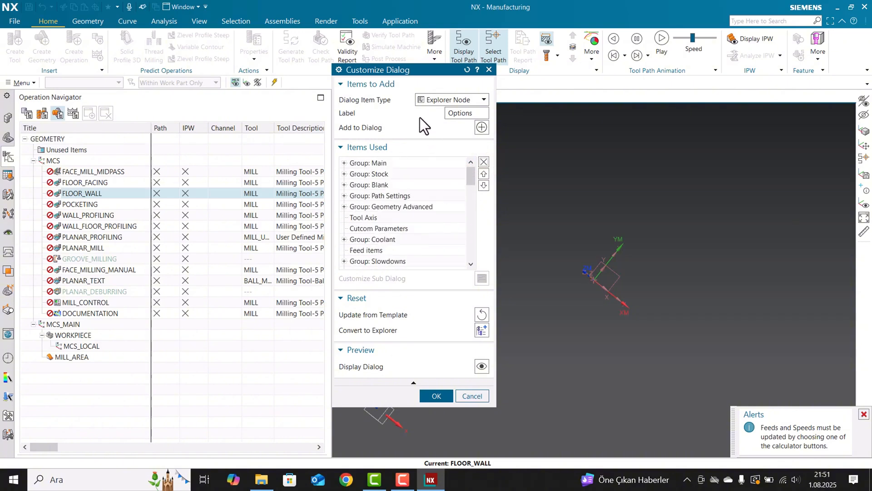
# Using the Group item type, set the Options group's initial state to Closed and replace its label with a first name.
pyautogui.click(447, 100)
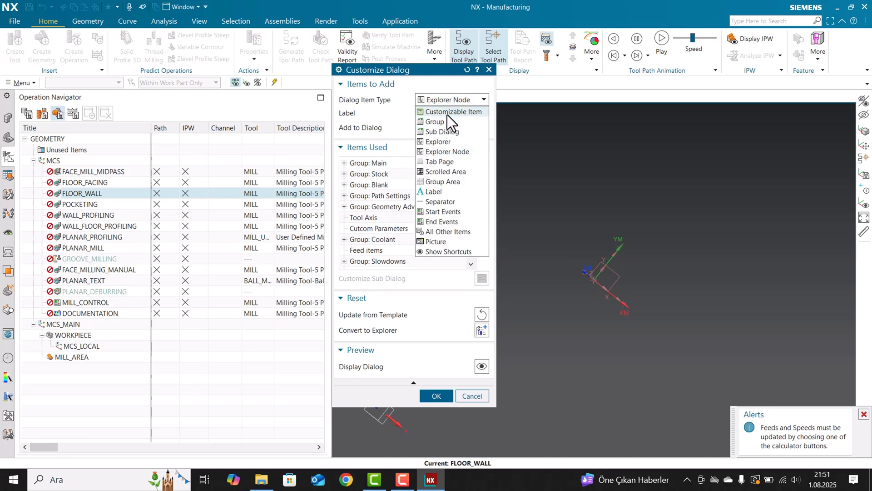
pyautogui.click(451, 113)
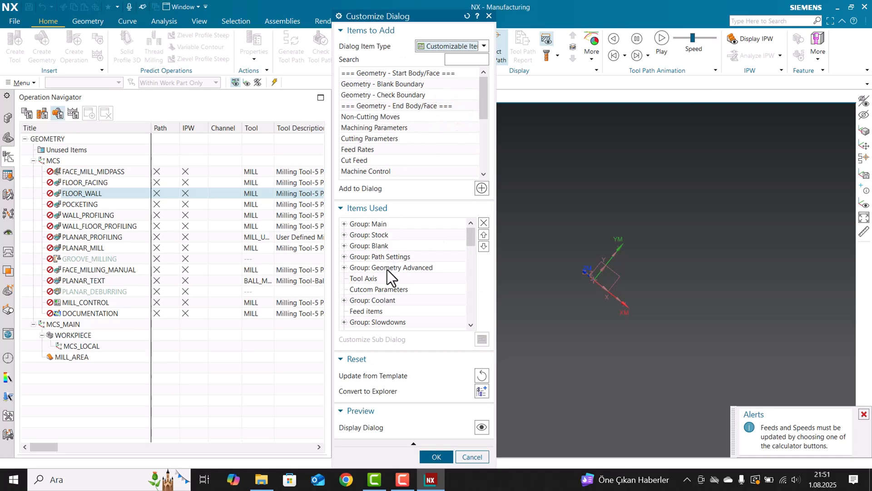
pyautogui.click(457, 47)
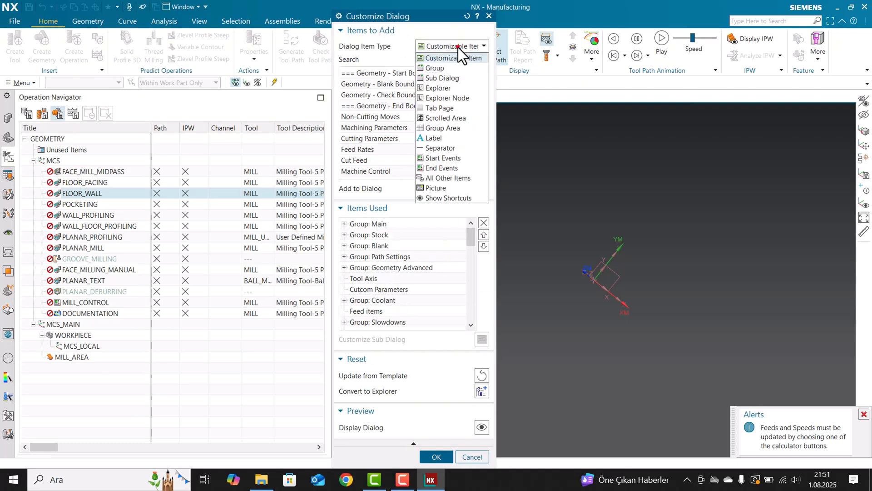
pyautogui.click(435, 68)
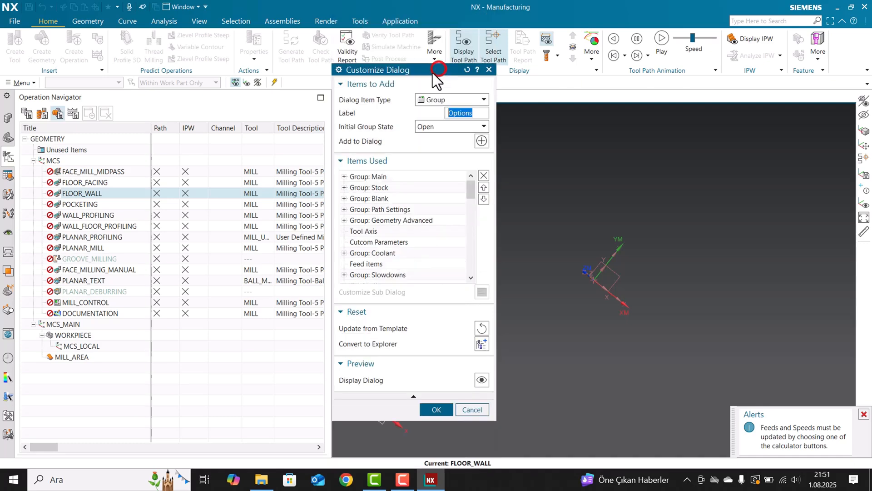
pyautogui.click(466, 127)
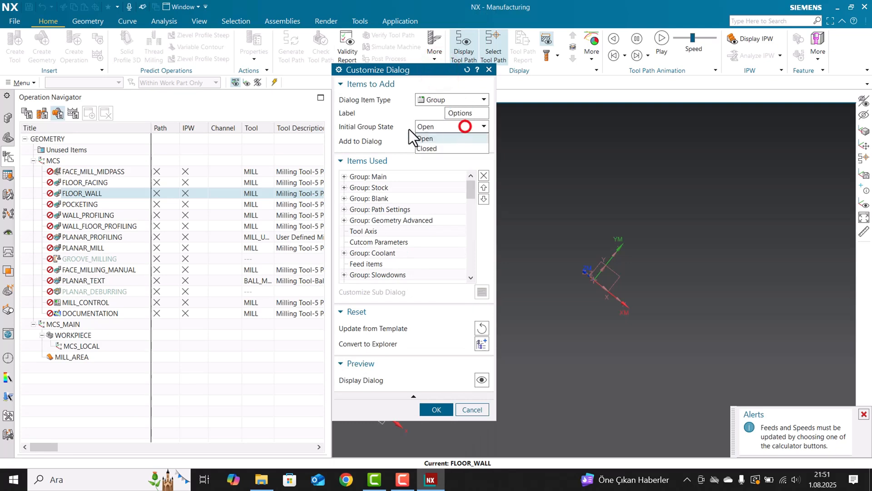
pyautogui.click(435, 149)
pyautogui.doubleClick(460, 113)
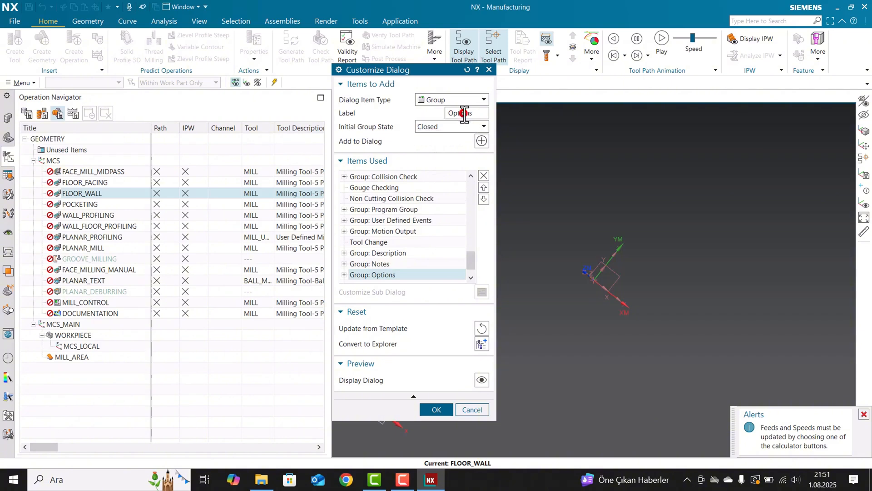
pyautogui.write('yusuf')
# Add a new closed group with the same label to the dialog and expand the relabelled Options group.
pyautogui.click(481, 142)
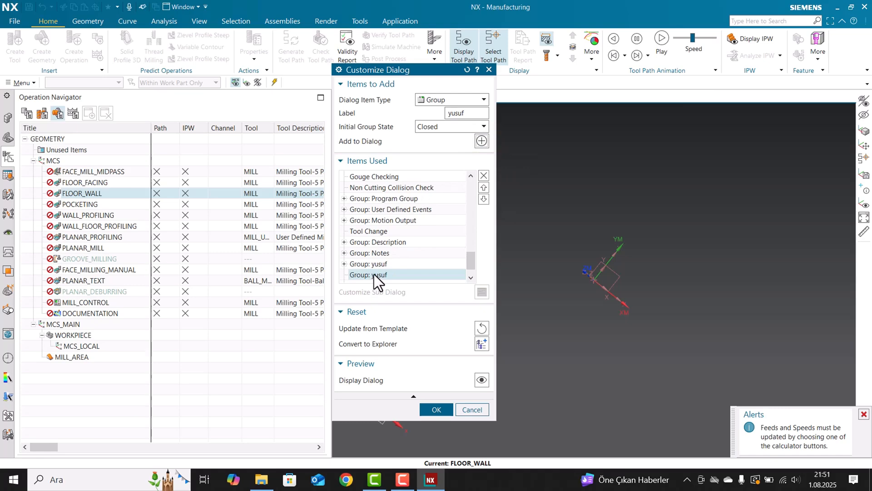
pyautogui.scroll(-1, 375, 274)
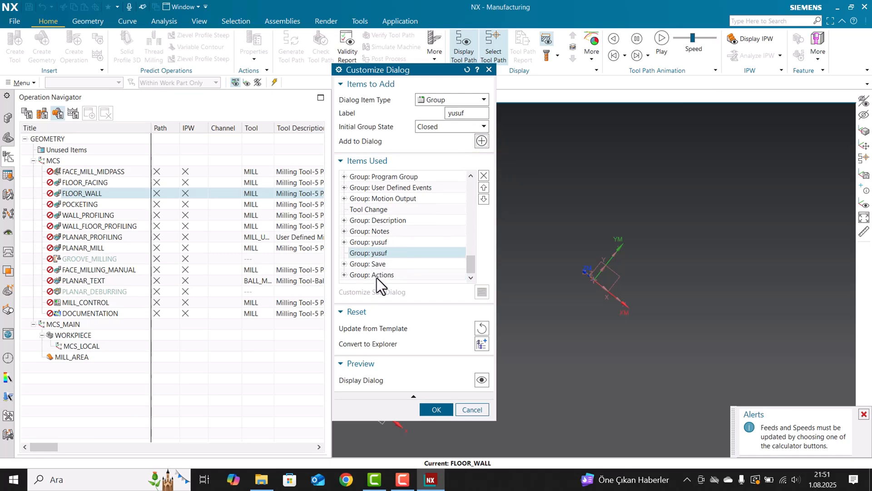
pyautogui.click(344, 242)
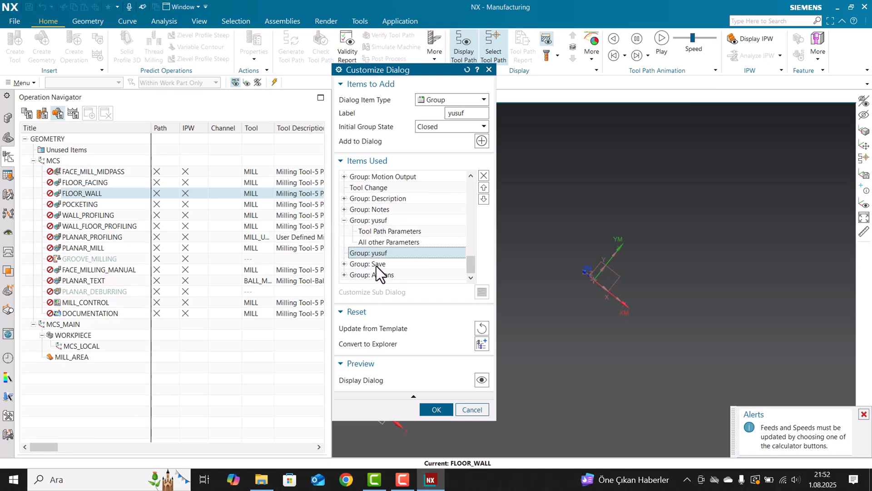
# Move the Tool Change item down past the Description and Notes groups to the end of the relabelled Options group.
pyautogui.click(367, 189)
pyautogui.click(484, 246)
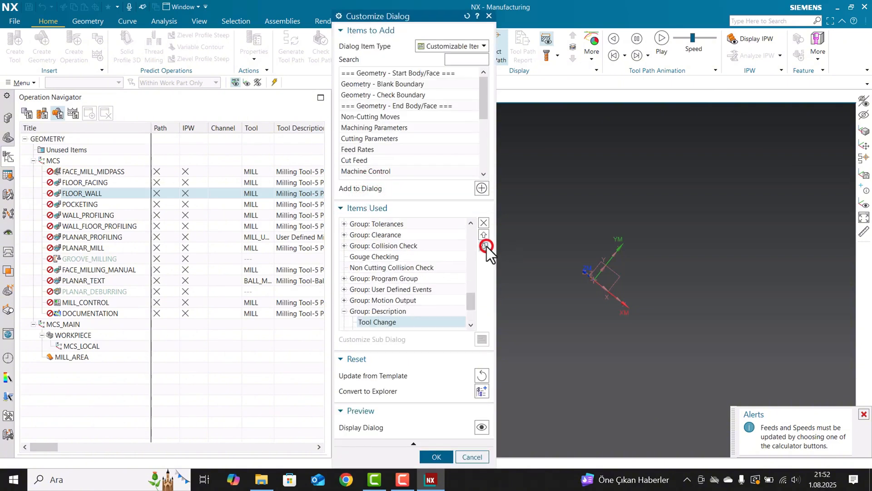
pyautogui.click(487, 246)
pyautogui.click(487, 247)
pyautogui.click(486, 246)
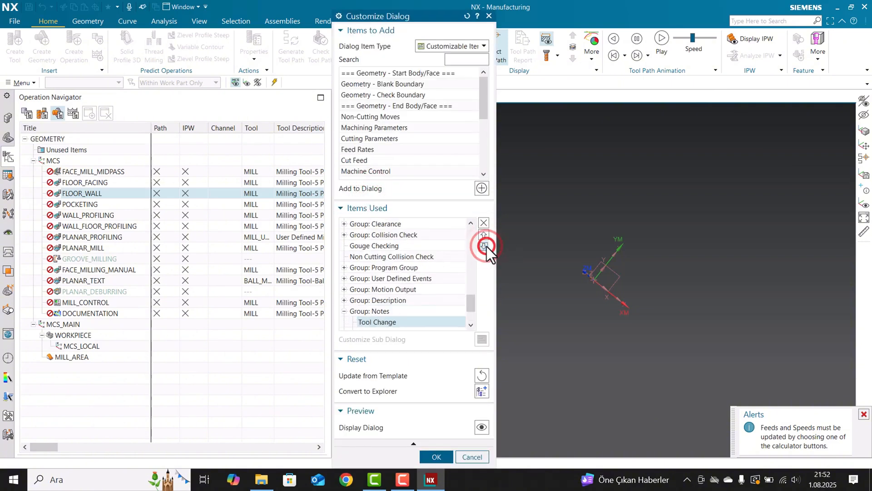
pyautogui.click(487, 246)
pyautogui.click(487, 246)
pyautogui.click(486, 246)
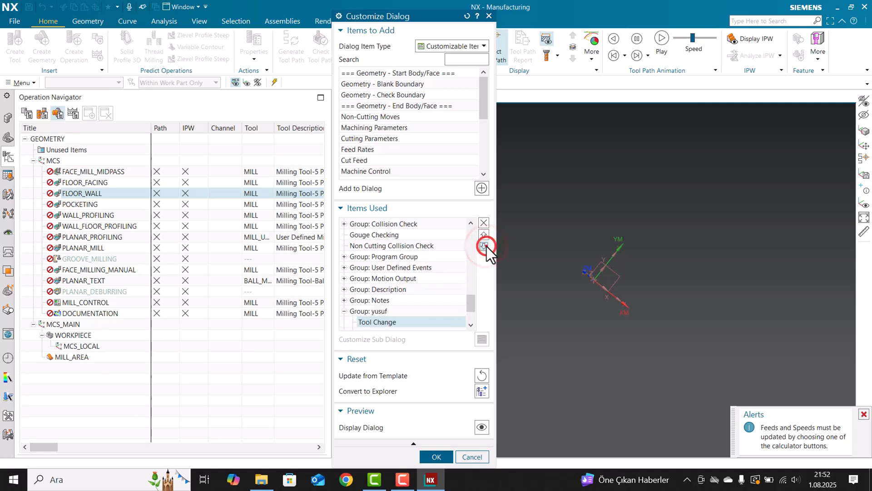
pyautogui.click(486, 246)
pyautogui.click(484, 246)
pyautogui.click(484, 246)
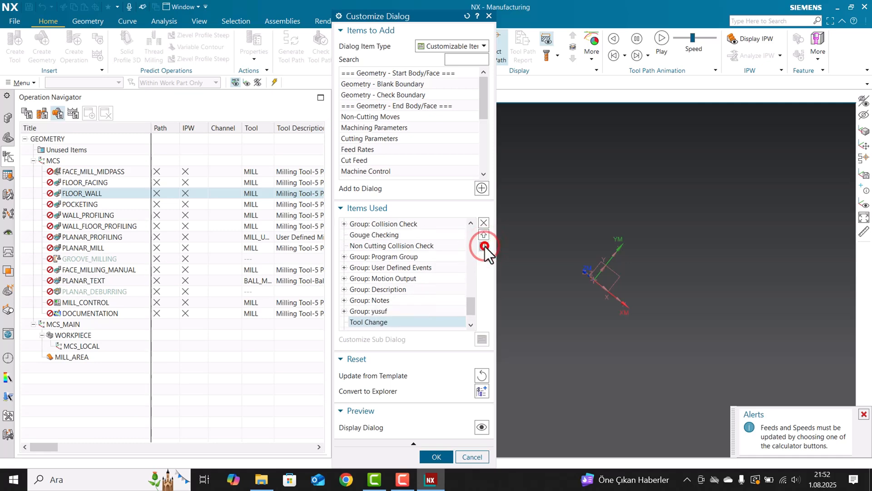
pyautogui.click(484, 234)
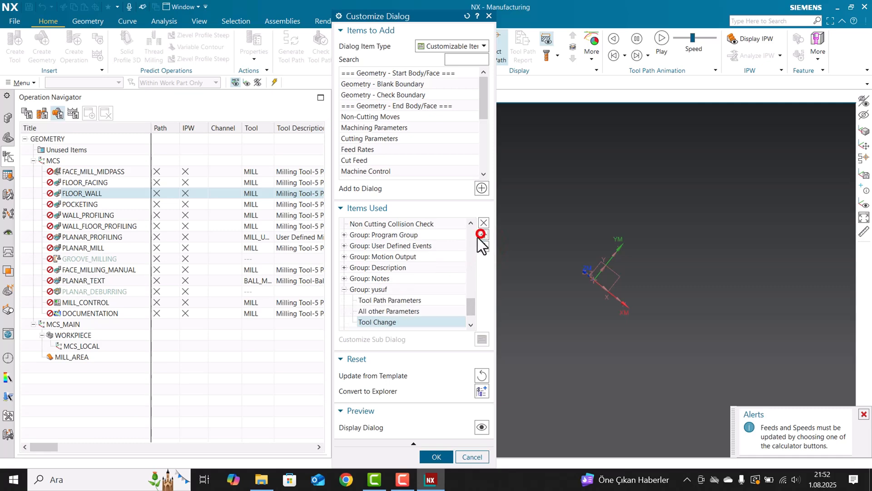
# Remove the empty duplicate group from the items used and expand the remaining relabelled group.
pyautogui.scroll(-1, 370, 265)
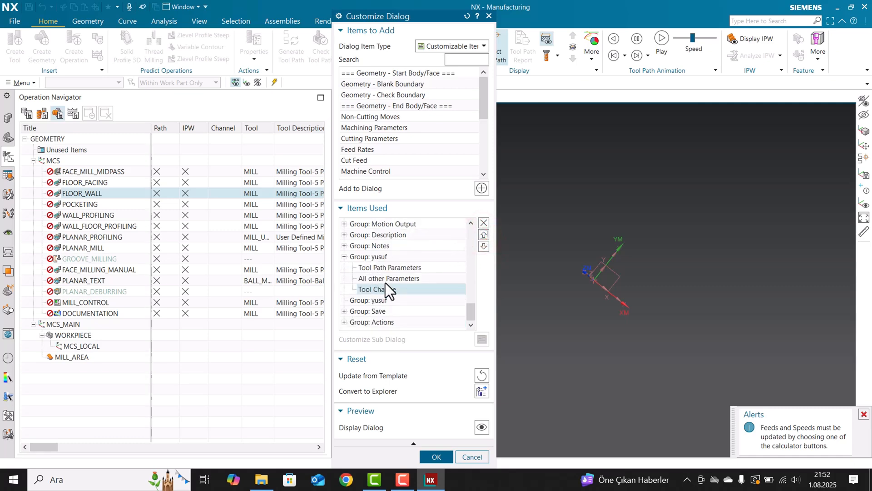
pyautogui.click(377, 300)
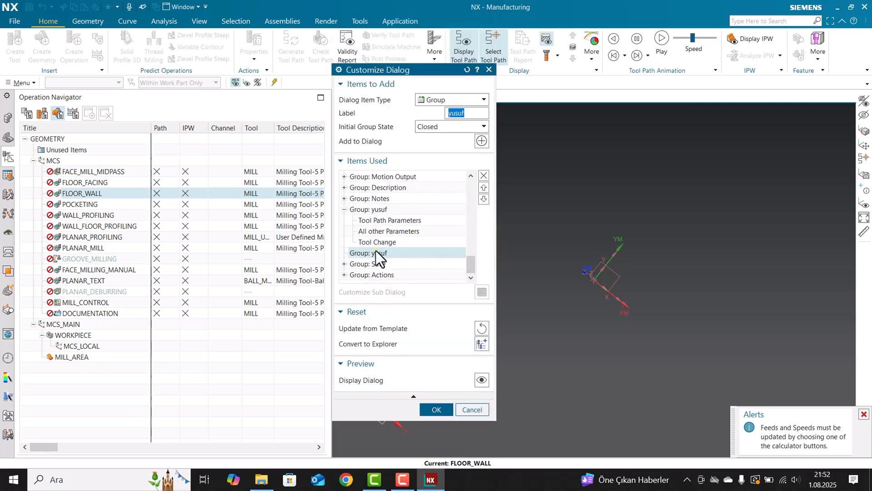
pyautogui.click(484, 176)
pyautogui.click(374, 267)
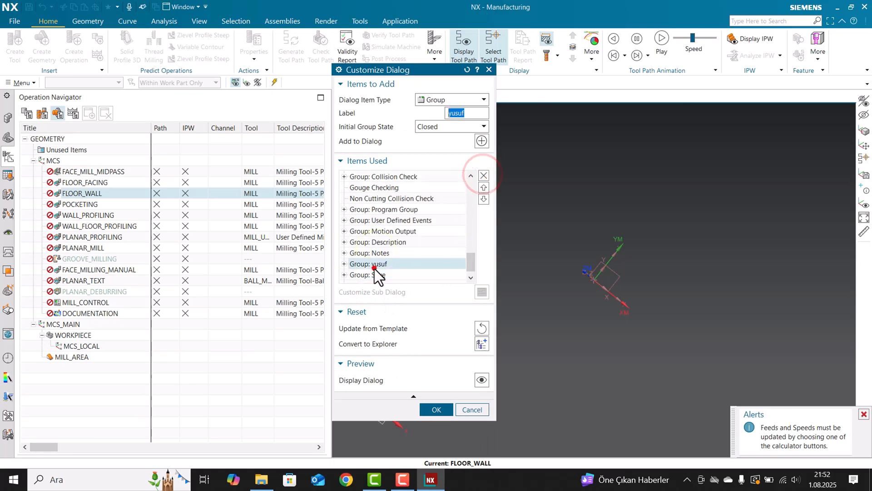
pyautogui.click(343, 264)
pyautogui.scroll(-1, 363, 273)
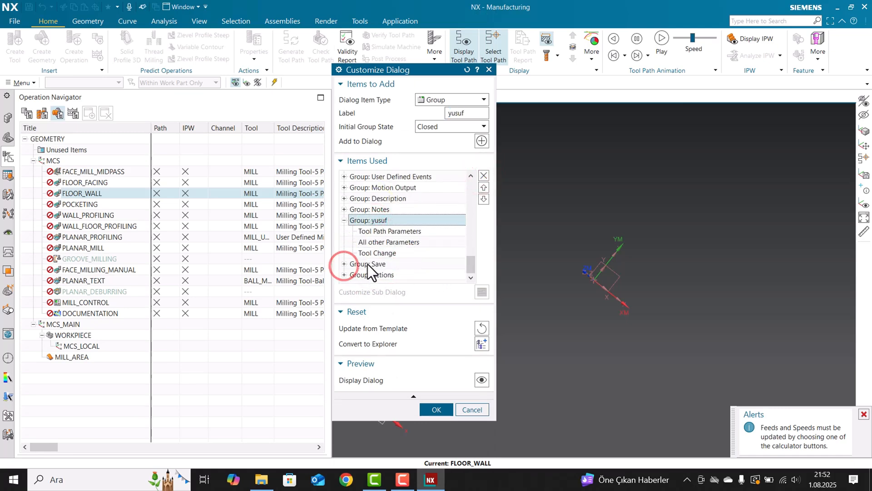
# Move the Retract item up from below Initial Closed Area to the first place in the Walls group.
pyautogui.scroll(6, 379, 251)
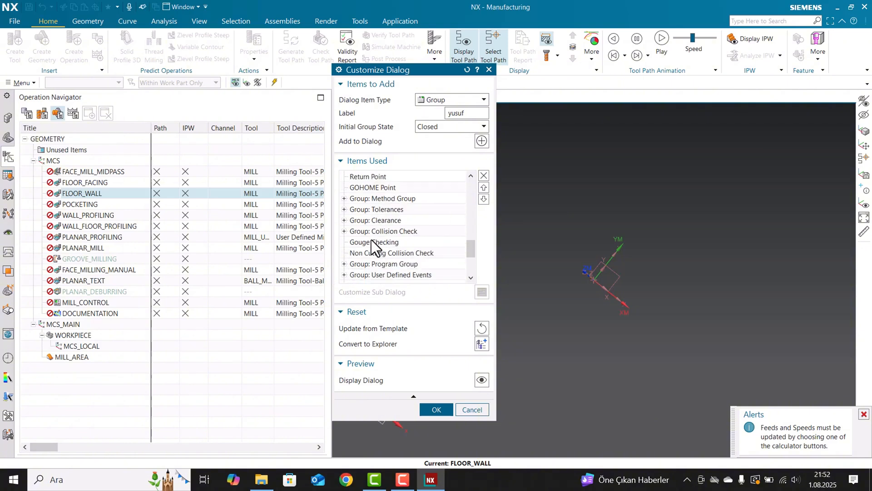
pyautogui.scroll(3, 363, 195)
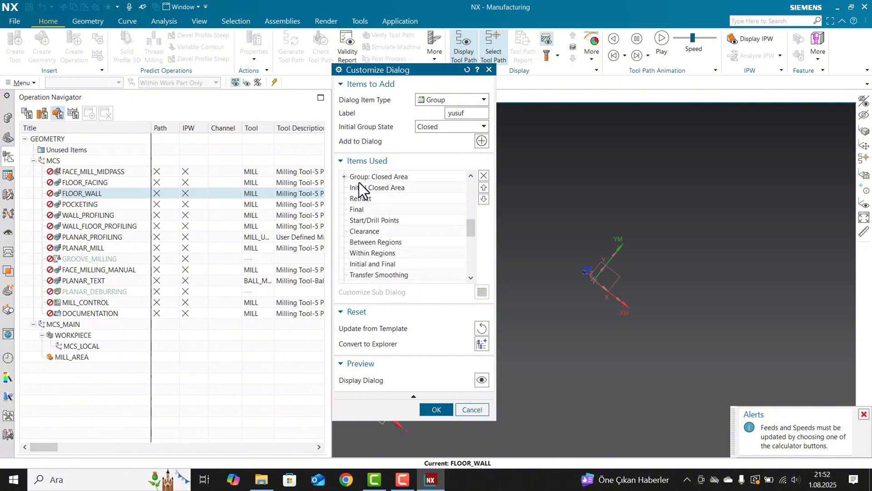
pyautogui.click(366, 231)
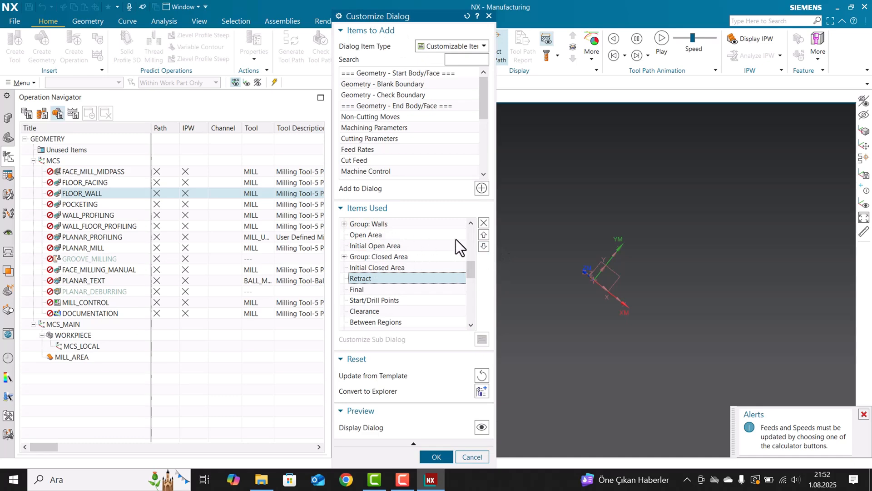
pyautogui.click(483, 235)
pyautogui.click(483, 235)
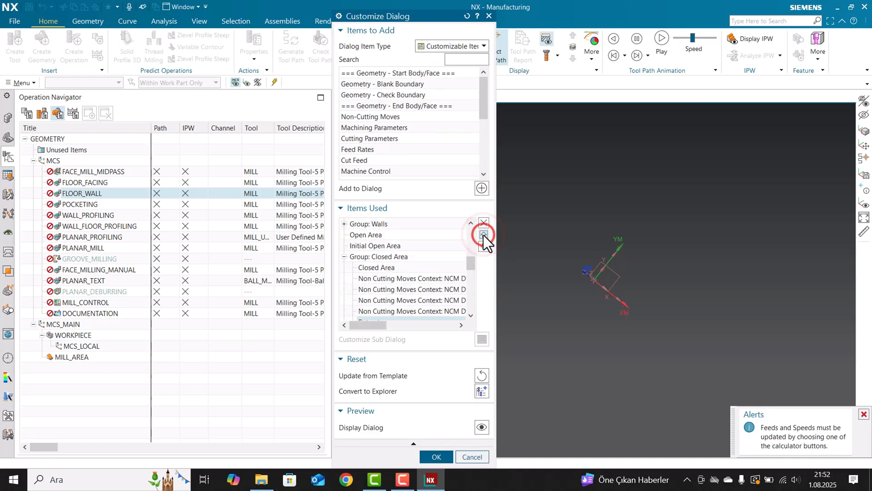
pyautogui.click(483, 235)
pyautogui.click(483, 235)
pyautogui.click(483, 235)
pyautogui.click(482, 235)
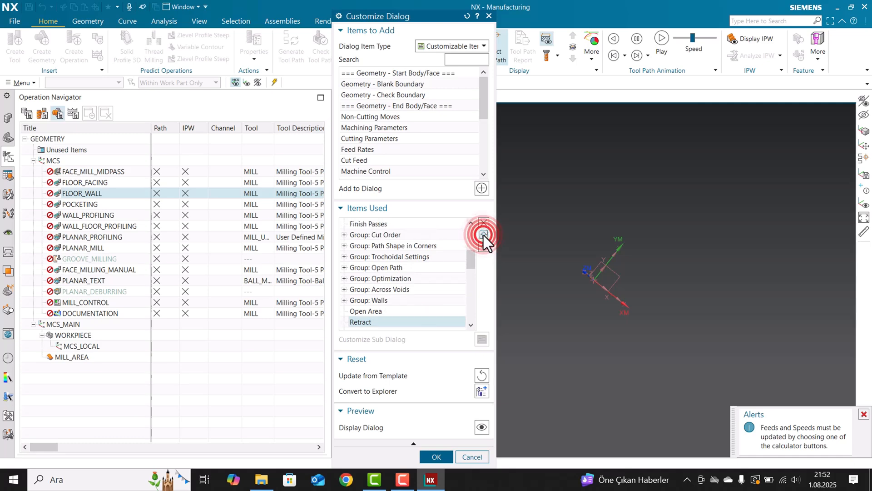
pyautogui.click(483, 235)
pyautogui.click(483, 235)
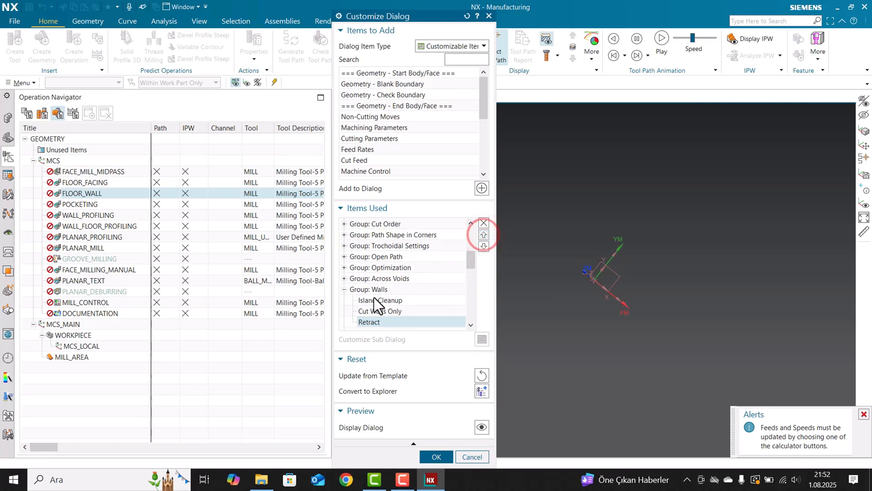
pyautogui.scroll(-1, 369, 295)
pyautogui.click(483, 235)
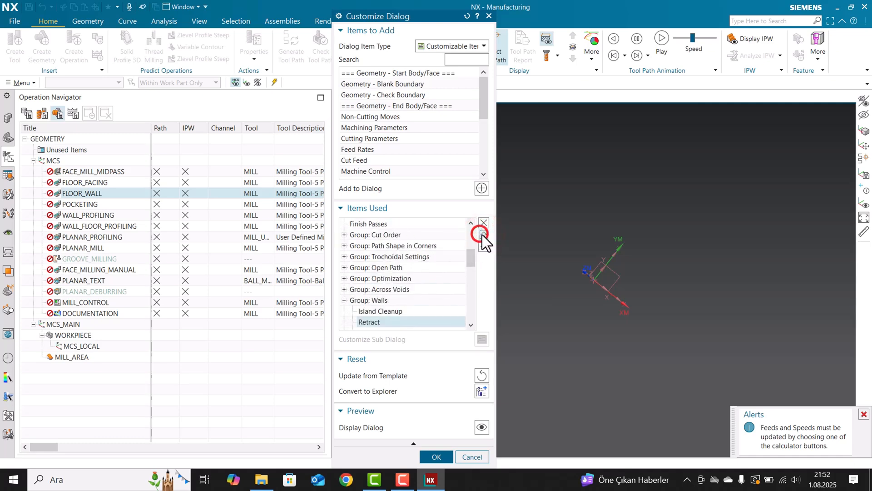
pyautogui.click(482, 235)
pyautogui.scroll(-1, 377, 270)
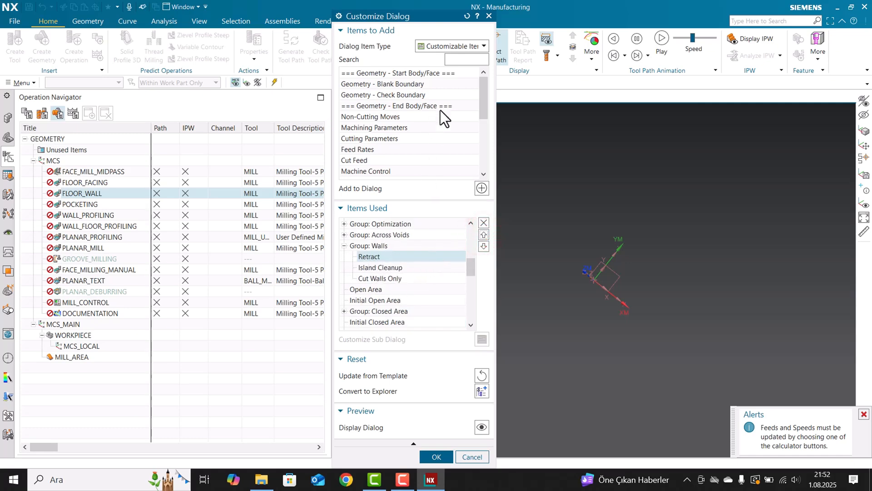
# Select All Other Items as the dialog item type and accept the FLOOR_WALL dialog customization.
pyautogui.click(457, 45)
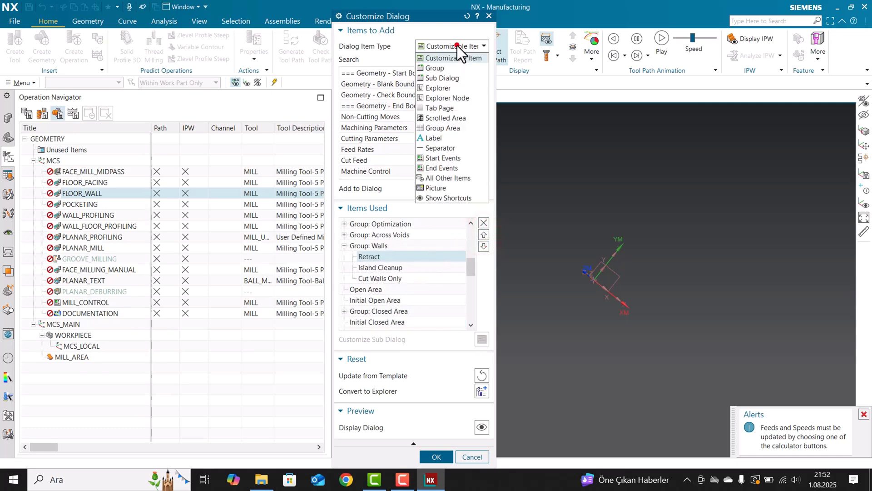
pyautogui.click(448, 179)
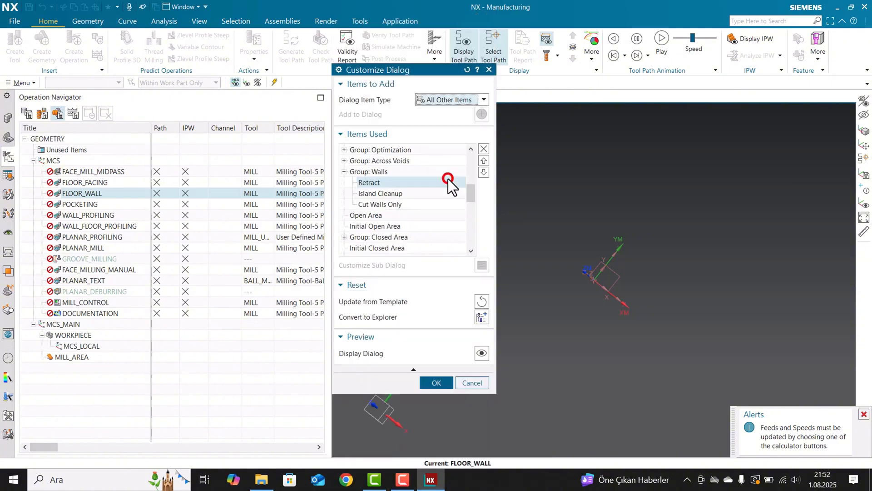
pyautogui.scroll(10, 407, 179)
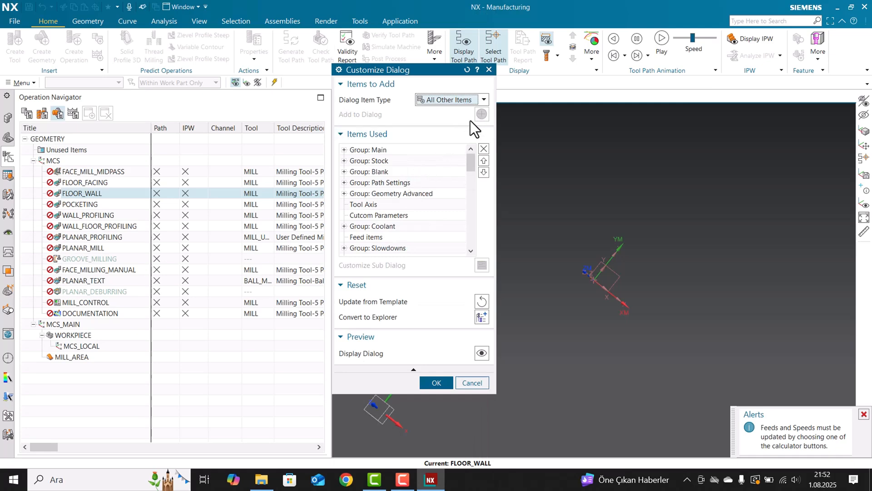
pyautogui.click(460, 101)
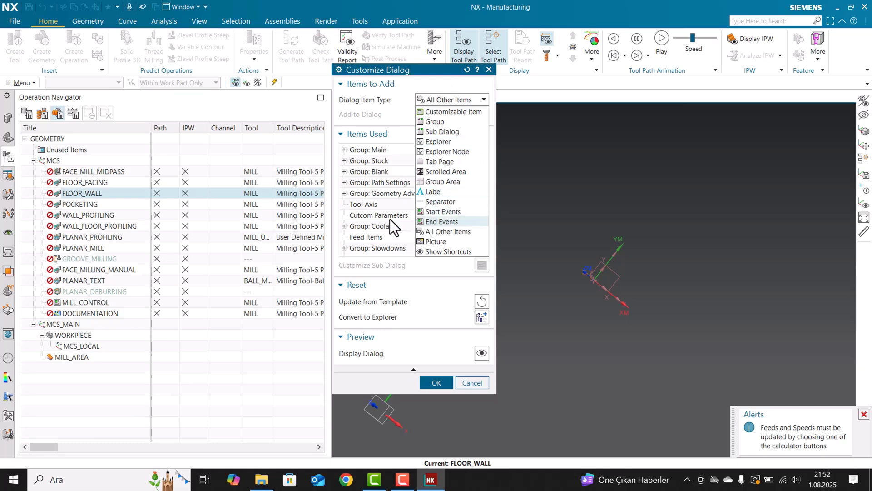
pyautogui.click(383, 215)
pyautogui.scroll(-3, 401, 236)
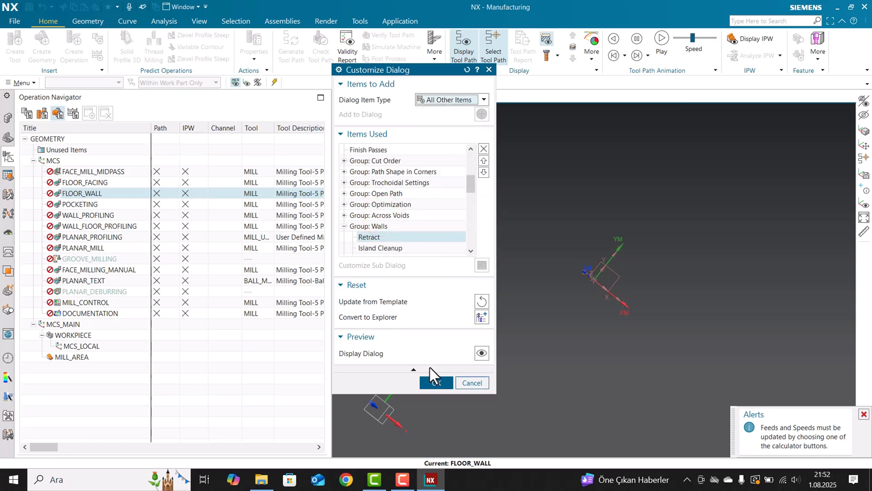
pyautogui.click(433, 382)
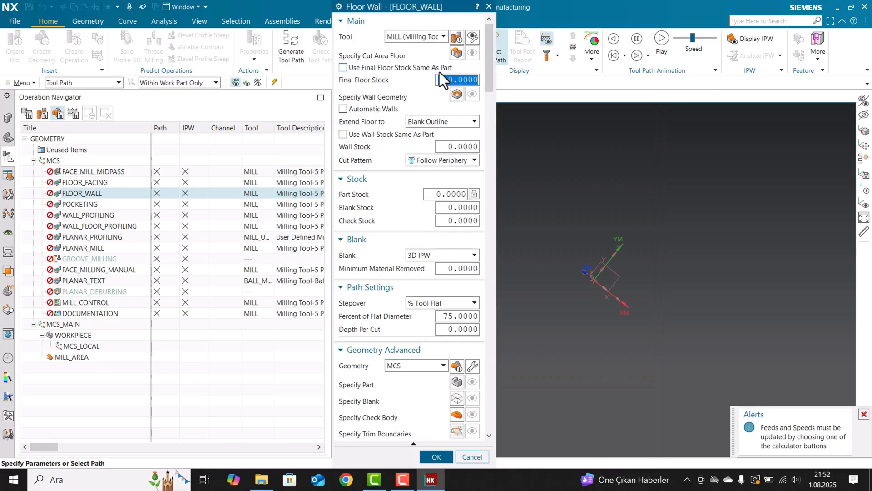
# Examine the customized FLOOR_WALL dialog from the Main group down to the contents of the relabelled Options group.
pyautogui.scroll(-3, 362, 255)
pyautogui.scroll(3, 413, 195)
pyautogui.scroll(-10, 369, 262)
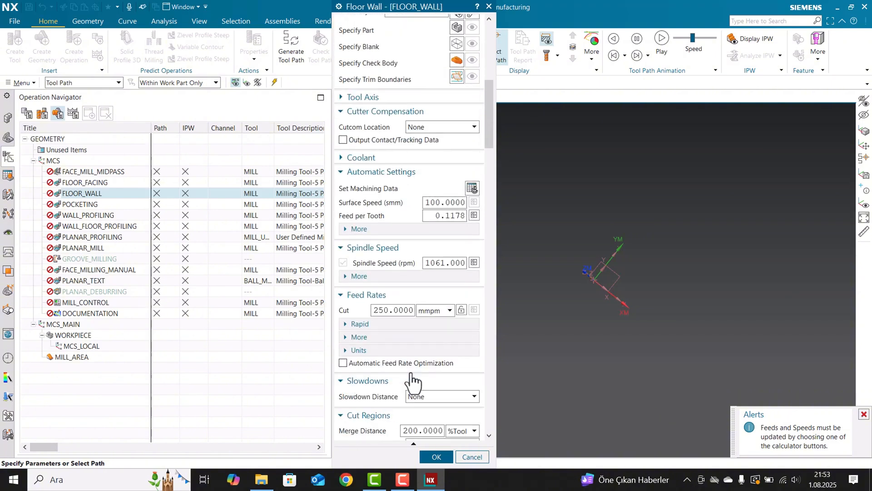
pyautogui.scroll(-12, 413, 382)
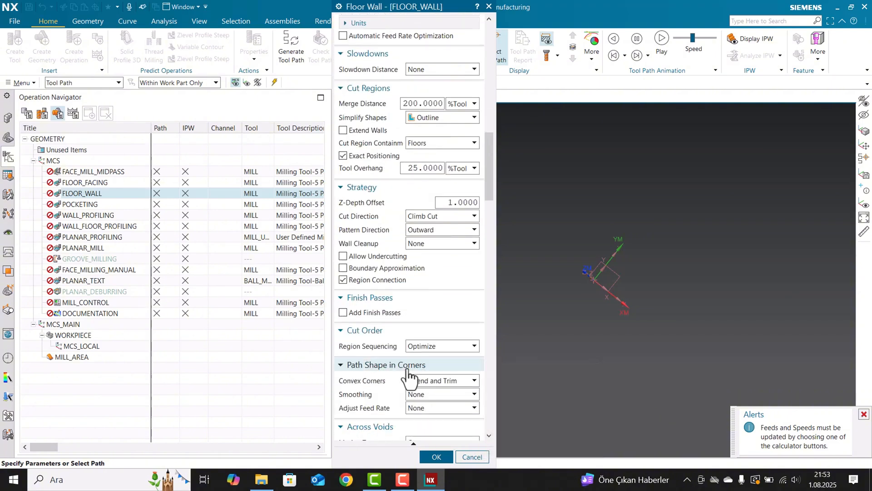
pyautogui.scroll(-10, 407, 371)
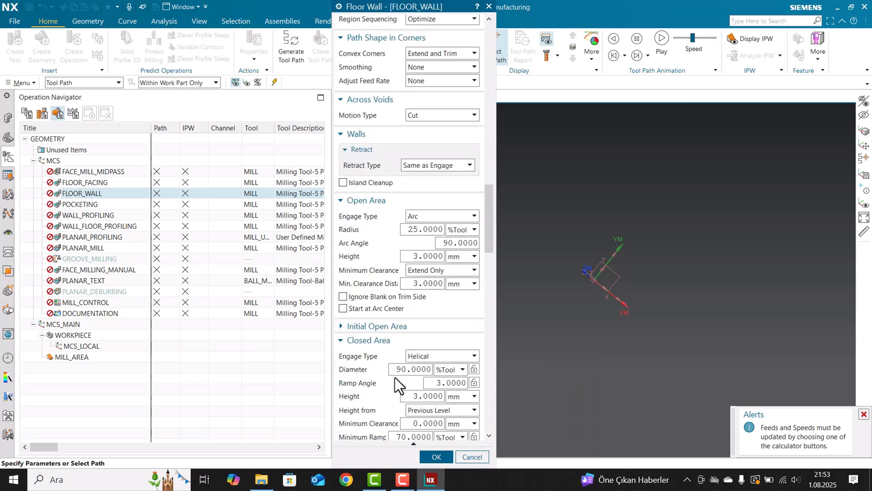
pyautogui.scroll(-10, 394, 377)
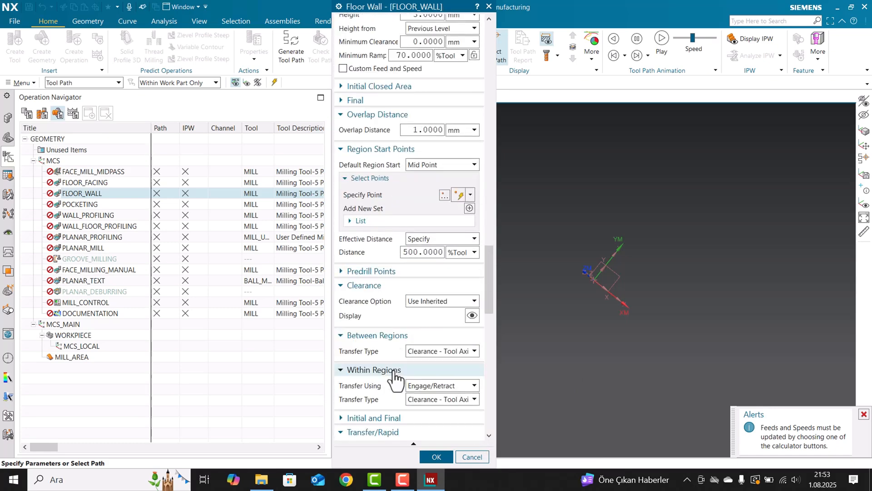
pyautogui.scroll(-6, 393, 375)
pyautogui.click(486, 295)
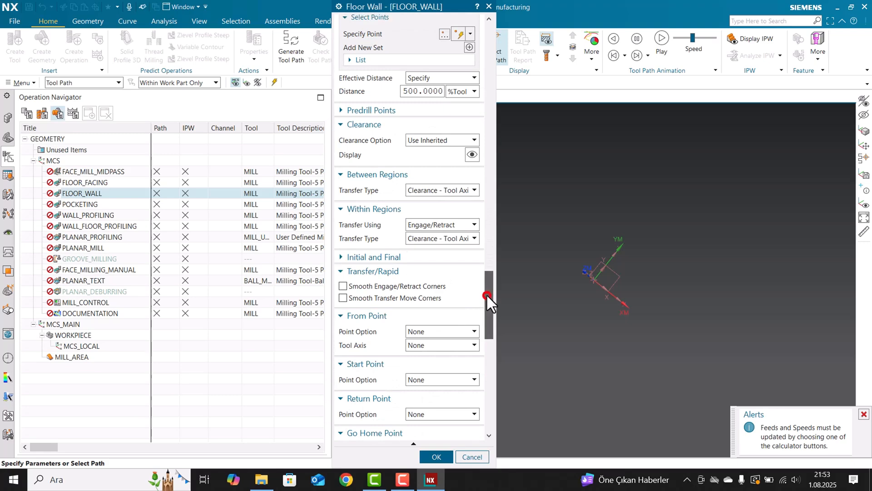
pyautogui.moveTo(486, 293); pyautogui.dragTo(495, 389)
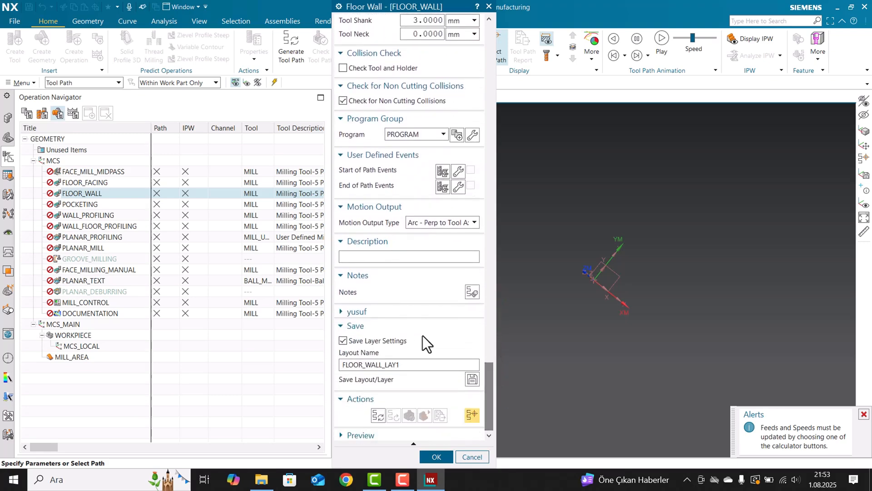
pyautogui.click(340, 311)
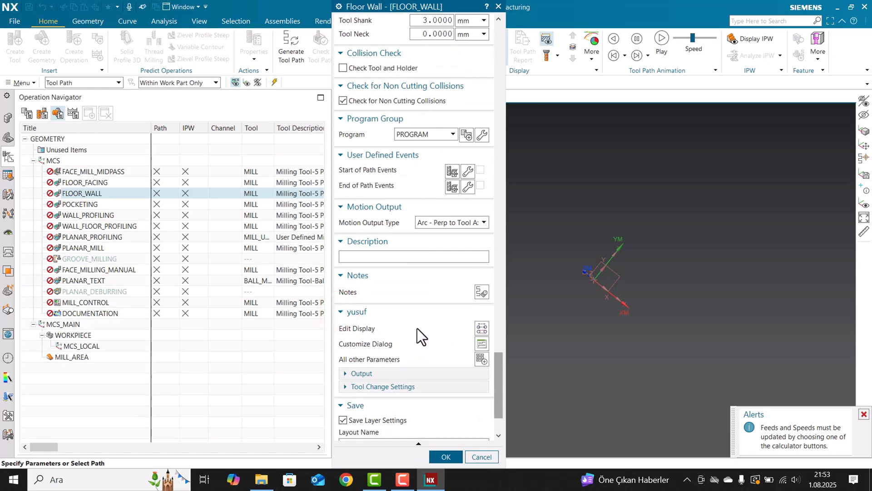
pyautogui.click(346, 312)
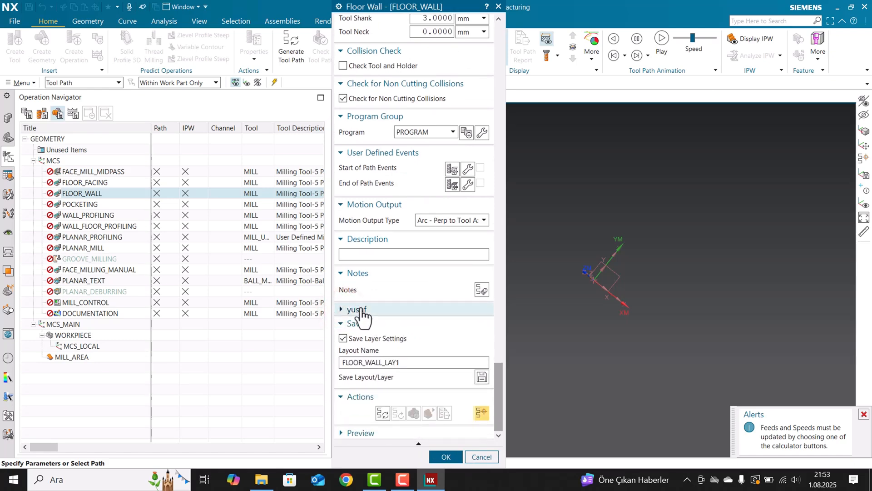
pyautogui.click(344, 308)
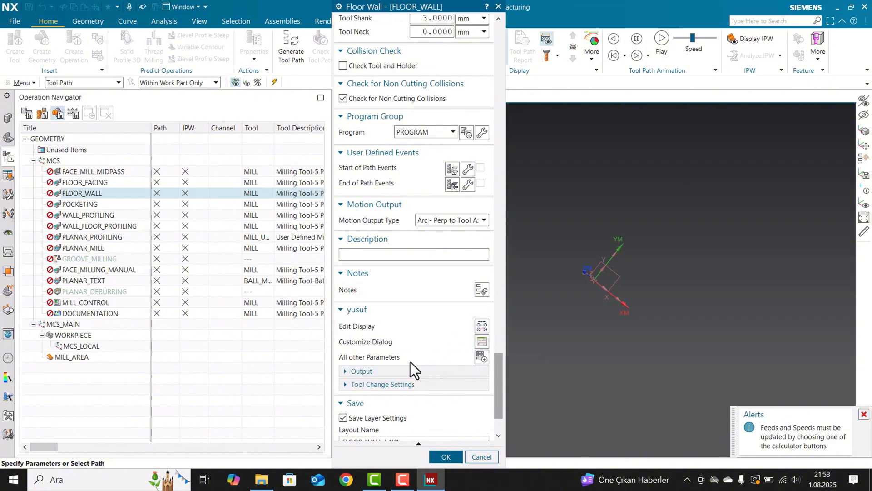
# Accept the FLOOR_WALL operation in the template and reopen it briefly to check its dialog layout.
pyautogui.click(445, 457)
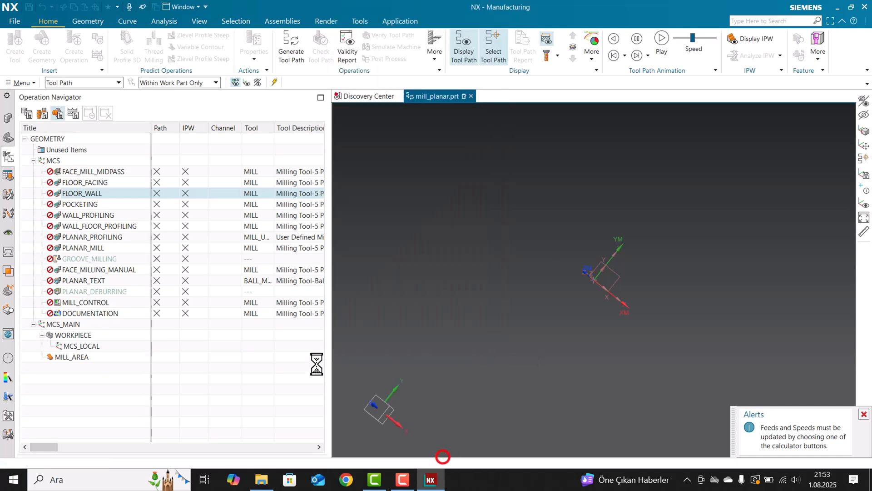
pyautogui.click(218, 359)
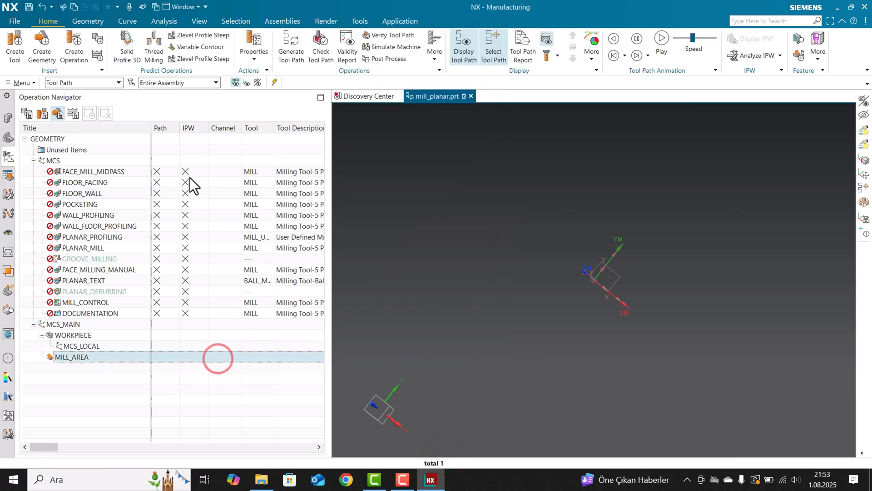
pyautogui.doubleClick(114, 194)
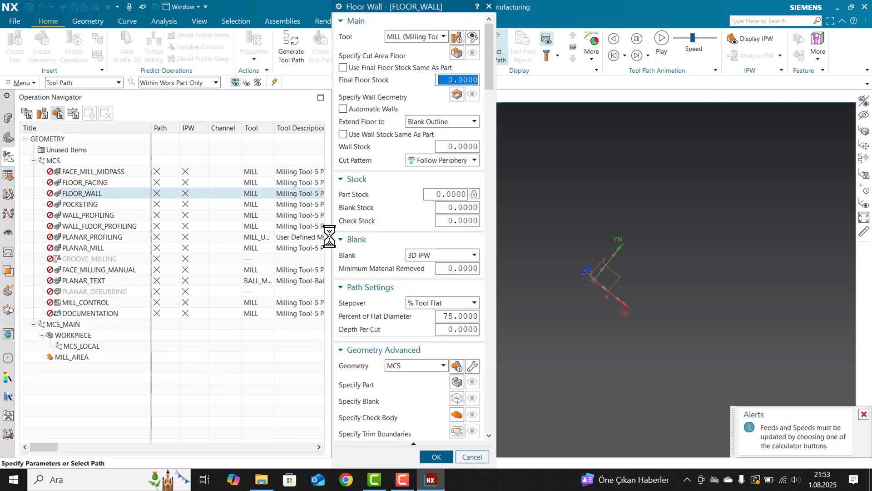
pyautogui.press('Escape')
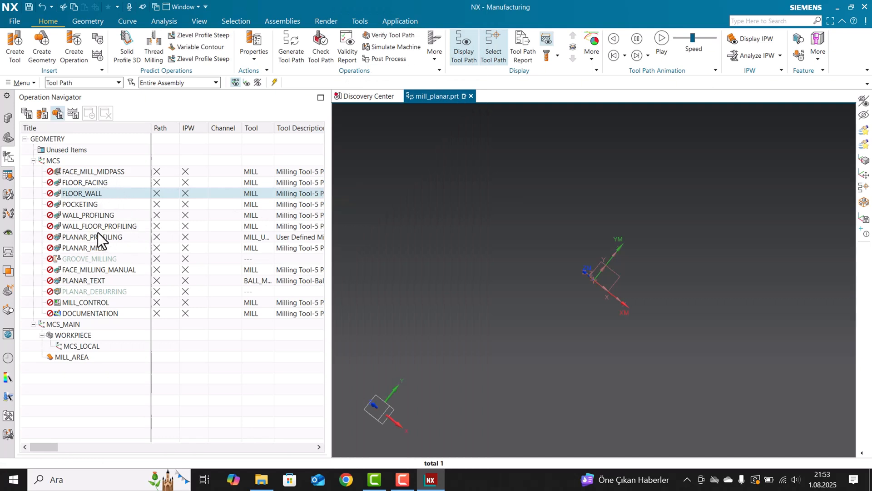
# Close the mill_planar.prt template and save its changes.
pyautogui.click(471, 96)
pyautogui.click(363, 263)
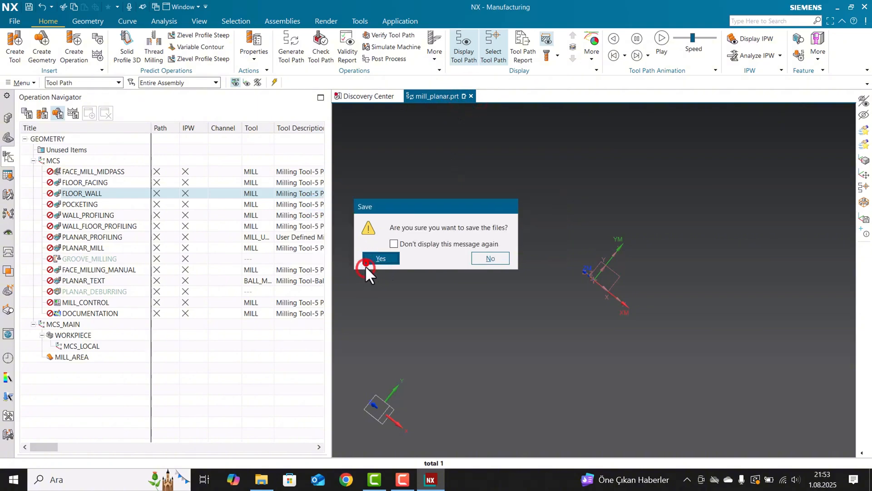
pyautogui.click(390, 259)
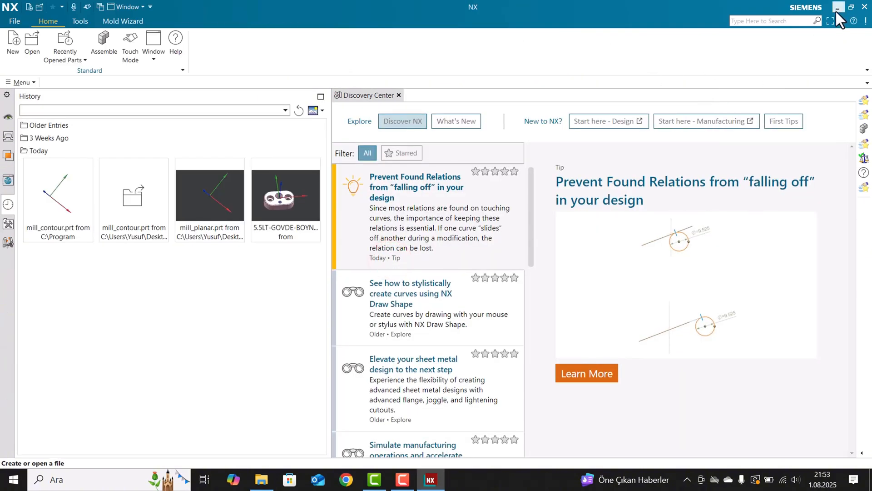
# In File Explorer, move mill_planar from the desktop into the NX2212 template_part metric folder, replacing the existing file with administrator permission.
pyautogui.click(837, 8)
pyautogui.click(230, 165)
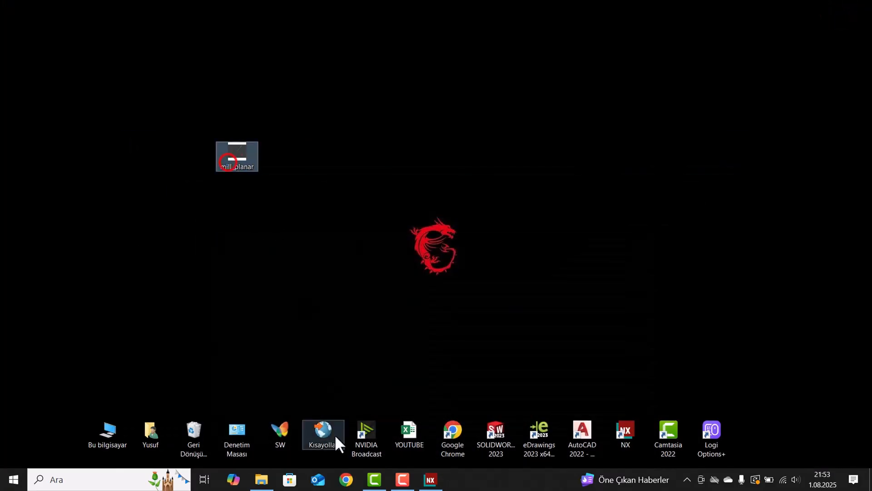
pyautogui.click(259, 479)
pyautogui.moveTo(252, 51); pyautogui.dragTo(657, 50)
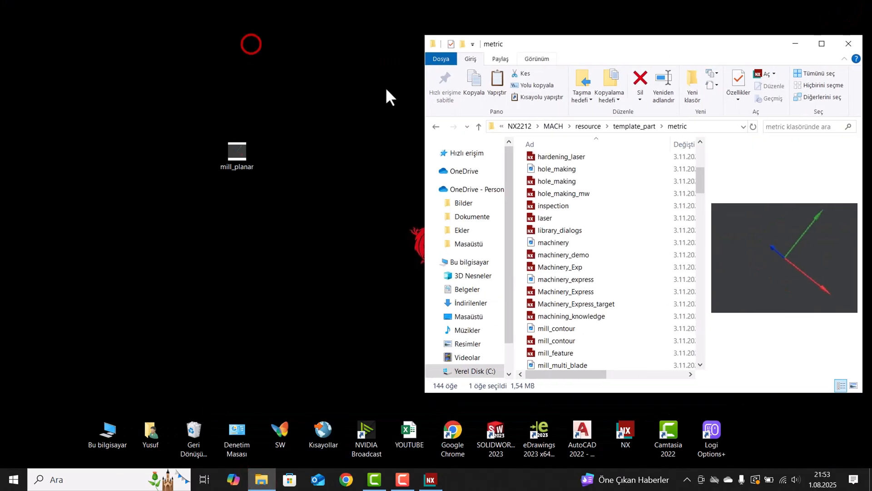
pyautogui.moveTo(236, 152); pyautogui.dragTo(612, 232)
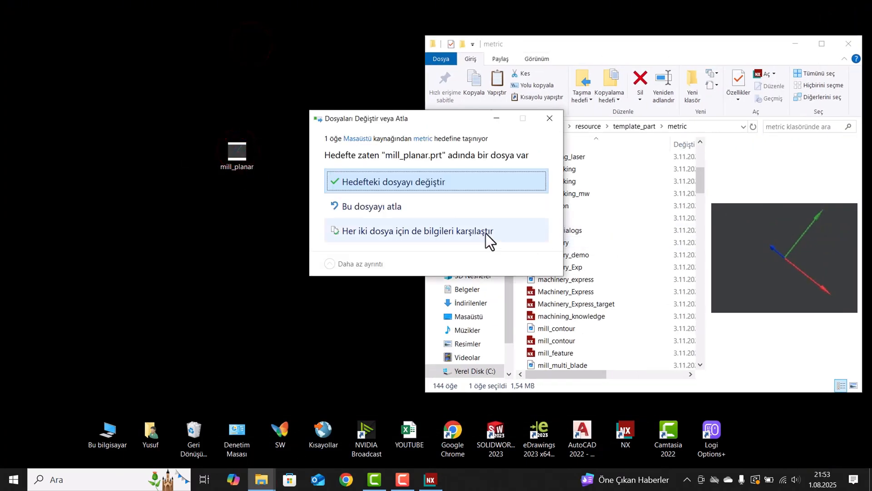
pyautogui.click(405, 185)
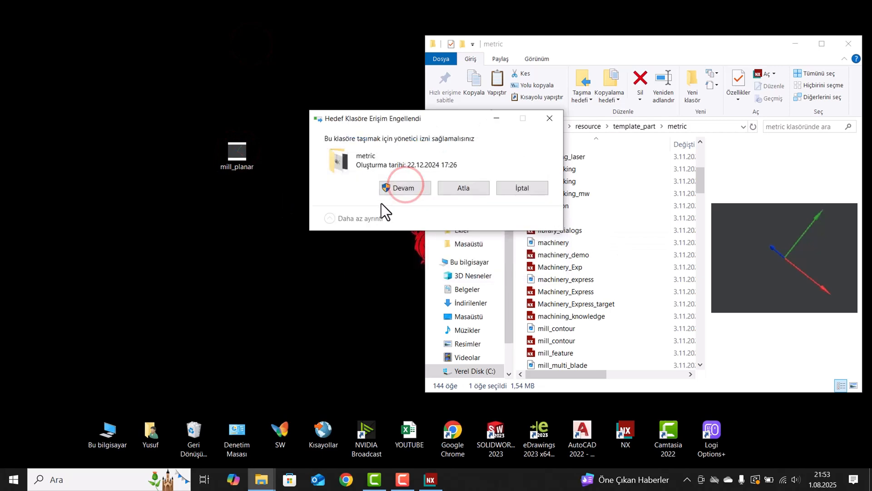
pyautogui.click(402, 188)
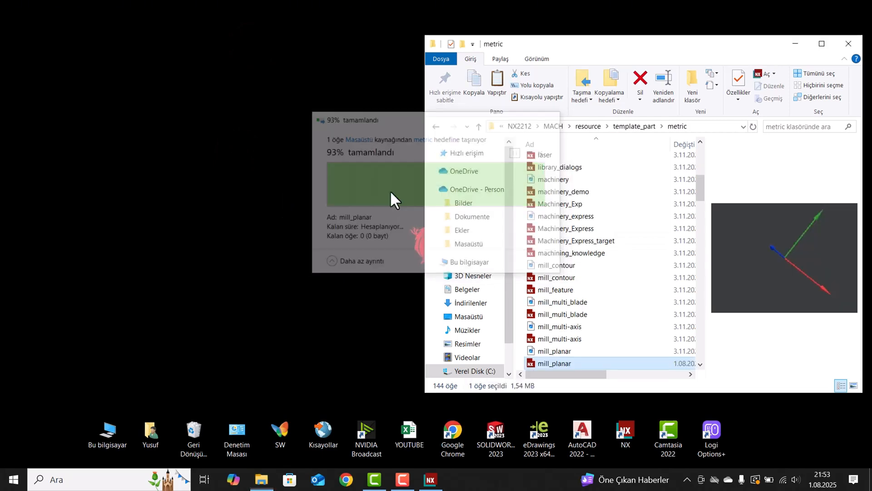
pyautogui.moveTo(718, 46); pyautogui.dragTo(605, 50)
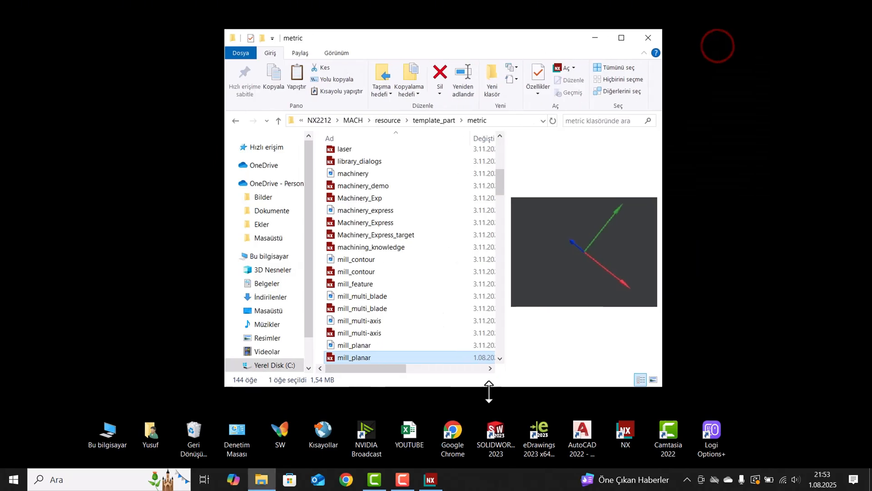
# Back in NX, create a blank millimetre part and start Manufacturing with cam_general and the custom user-named CAM setup.
pyautogui.click(430, 480)
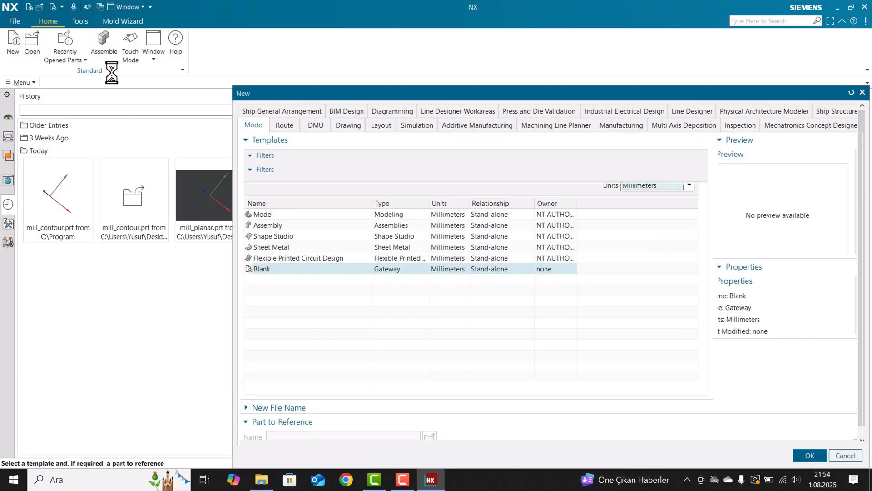
pyautogui.doubleClick(259, 255)
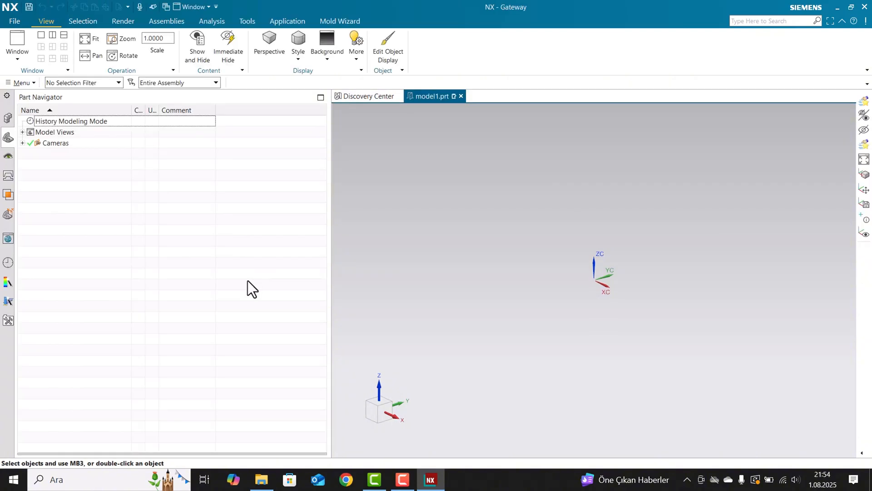
pyautogui.click(288, 21)
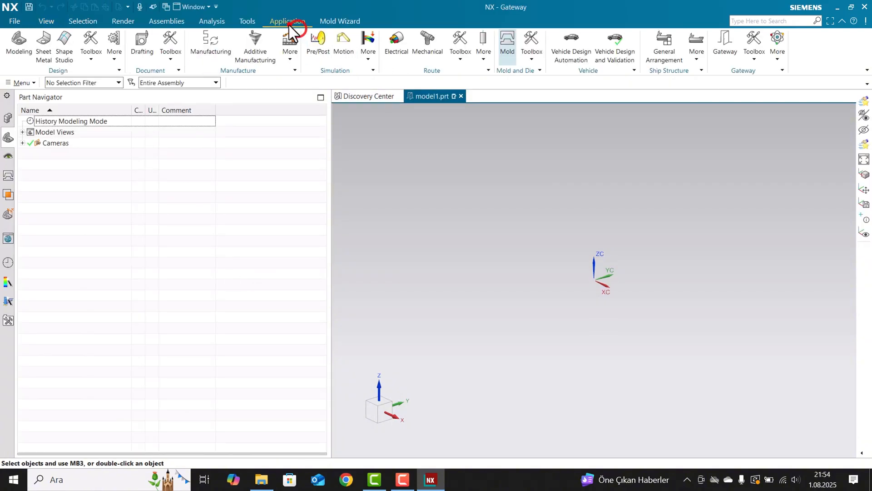
pyautogui.click(211, 47)
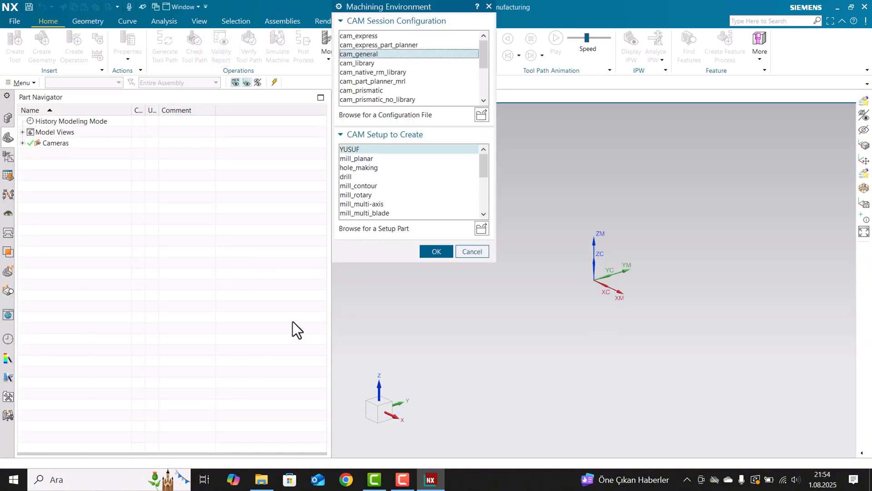
pyautogui.doubleClick(364, 150)
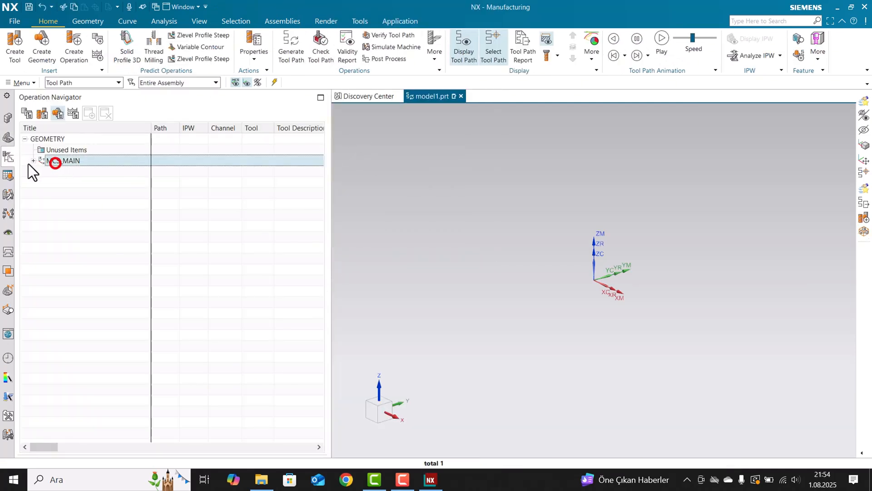
# Insert a Floor and Wall operation of type mill_planar under WORKPIECE, keeping the name FLOOR_WALL.
pyautogui.click(35, 161)
pyautogui.rightClick(57, 173)
pyautogui.moveTo(110, 293)
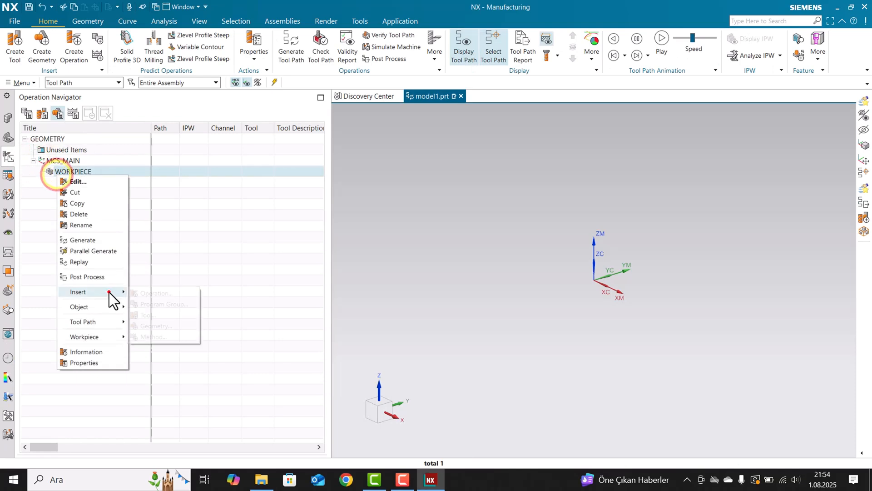
pyautogui.click(141, 292)
pyautogui.click(393, 36)
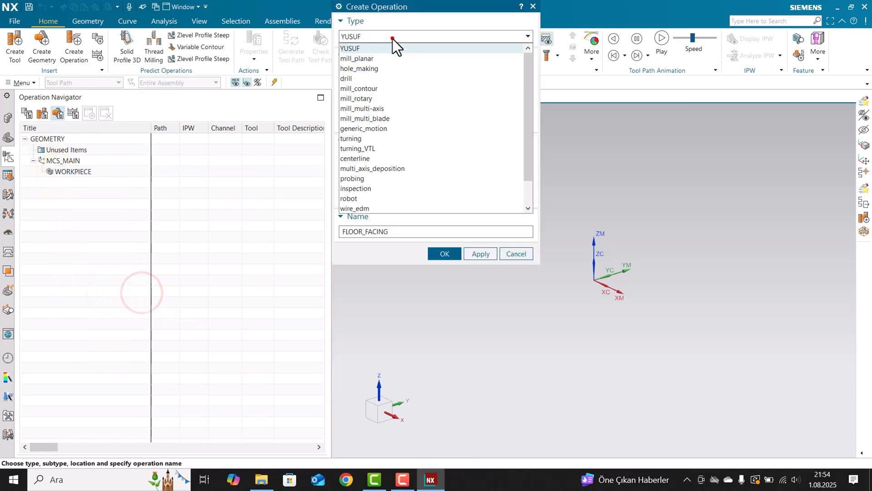
pyautogui.click(359, 61)
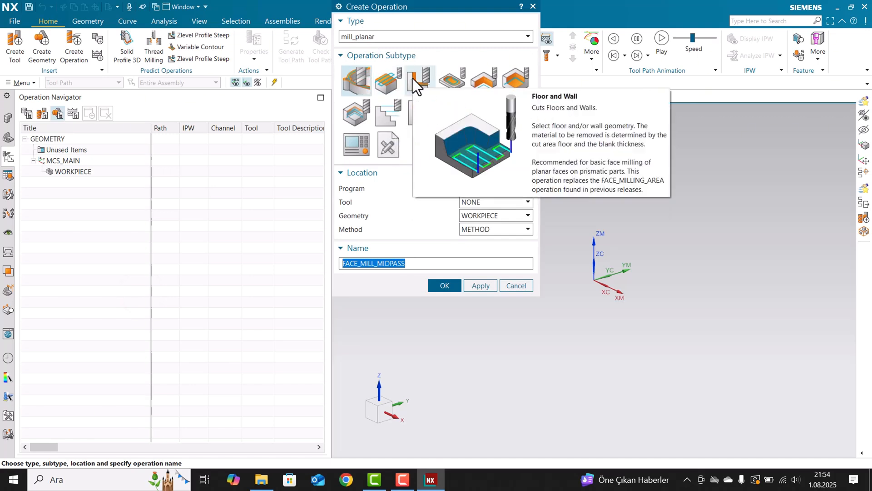
pyautogui.click(412, 79)
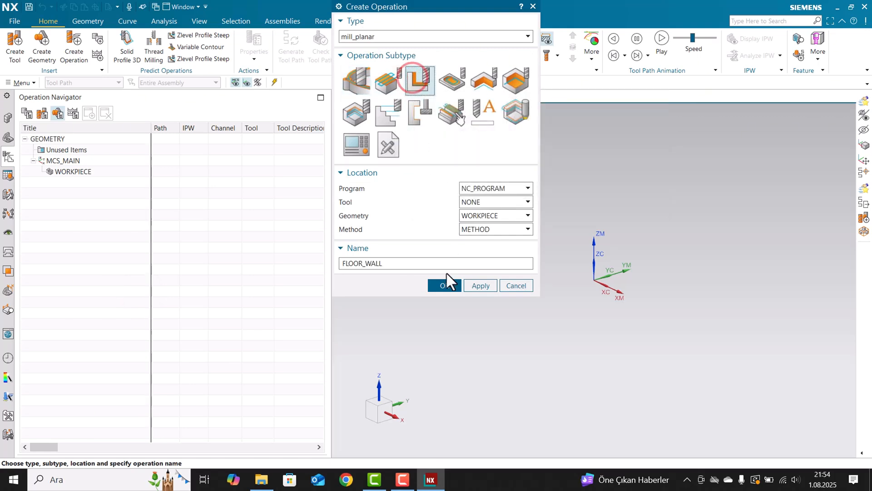
pyautogui.click(442, 285)
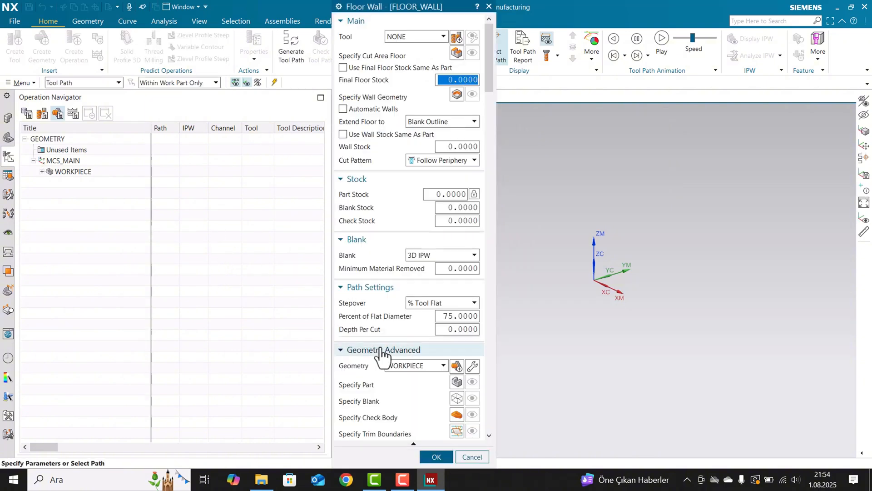
# Review the new FLOOR_WALL operation's parameter groups from Main down to Notes and accept the operation.
pyautogui.scroll(-10, 394, 327)
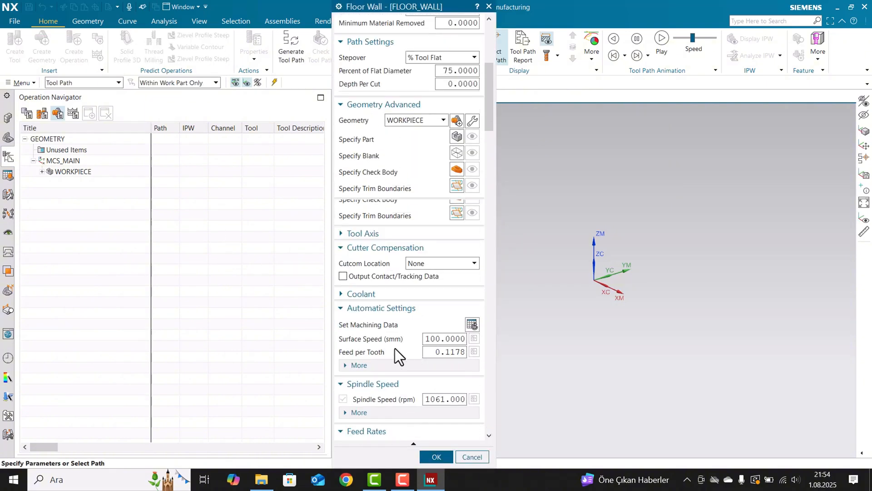
pyautogui.scroll(-12, 394, 353)
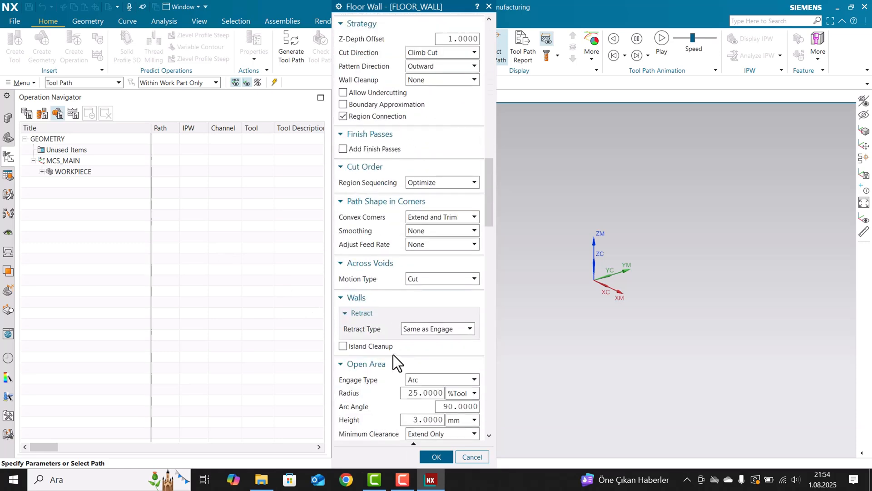
pyautogui.scroll(-1, 390, 284)
pyautogui.moveTo(491, 203); pyautogui.dragTo(509, 358)
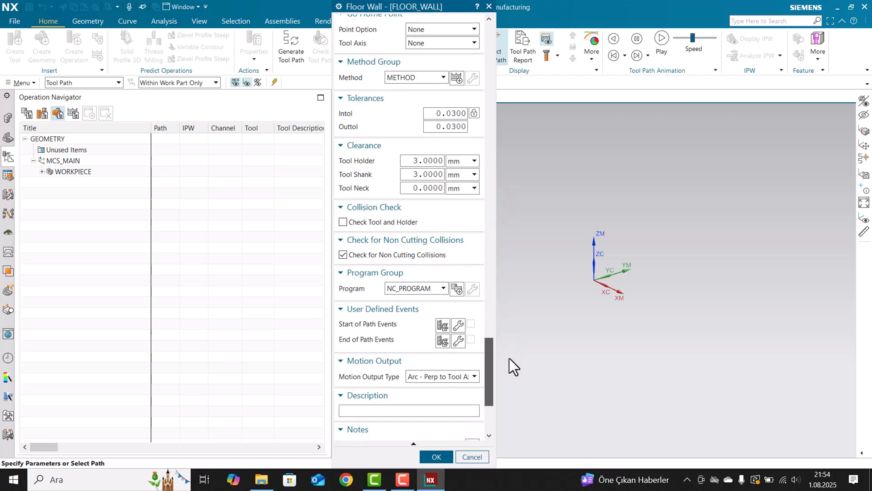
pyautogui.middleClick(421, 278)
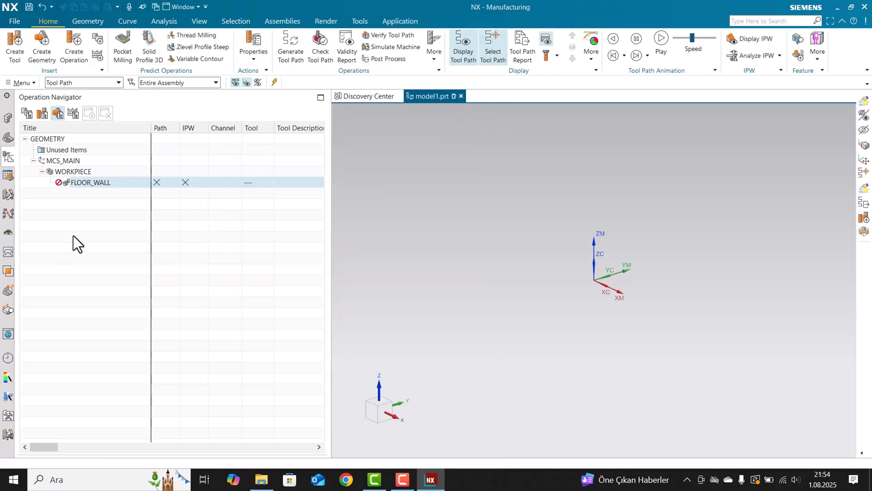
# Open 5.5LT-GOVDE-ITICI-DESTEK-PLK-FNS from the data\5.5LT-GOVDE-CAM folder under Kısayollar and check the ZLEVEL_PROFILE_COPY operation's dialog layout.
pyautogui.click(15, 22)
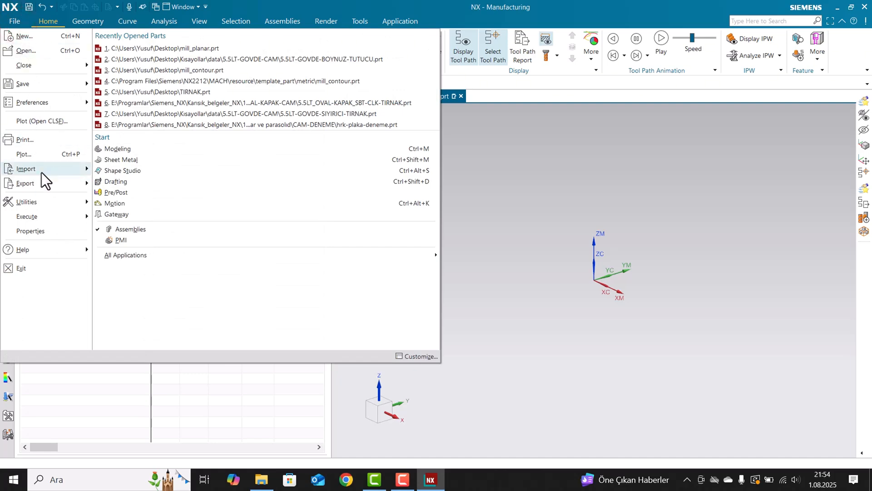
pyautogui.click(29, 49)
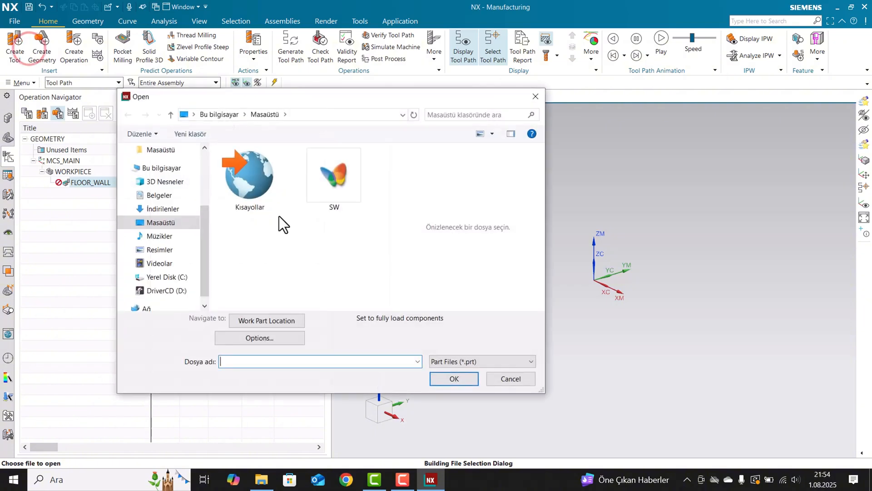
pyautogui.doubleClick(228, 196)
pyautogui.click(247, 181)
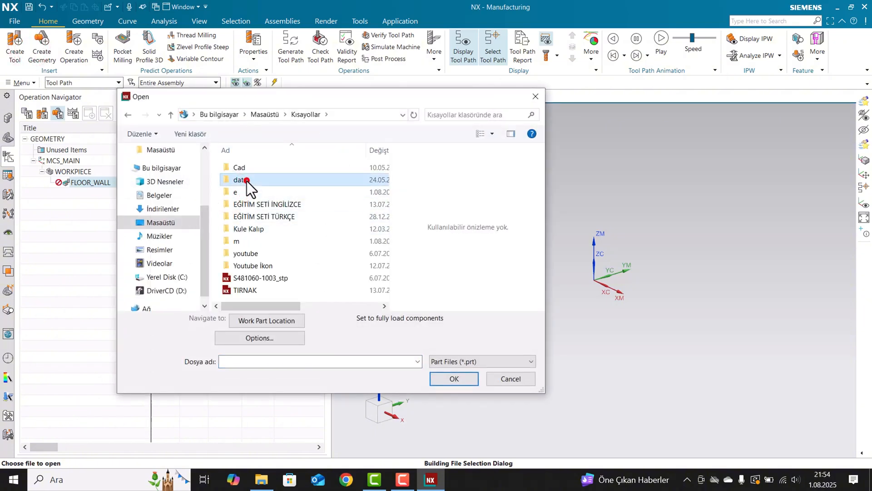
pyautogui.click(251, 222)
pyautogui.doubleClick(244, 179)
pyautogui.doubleClick(263, 179)
pyautogui.scroll(-5, 269, 246)
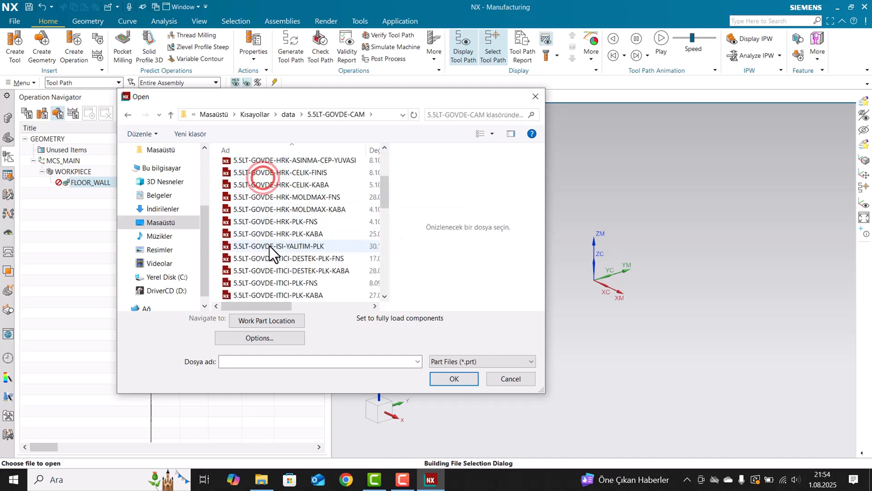
pyautogui.click(283, 260)
pyautogui.doubleClick(282, 260)
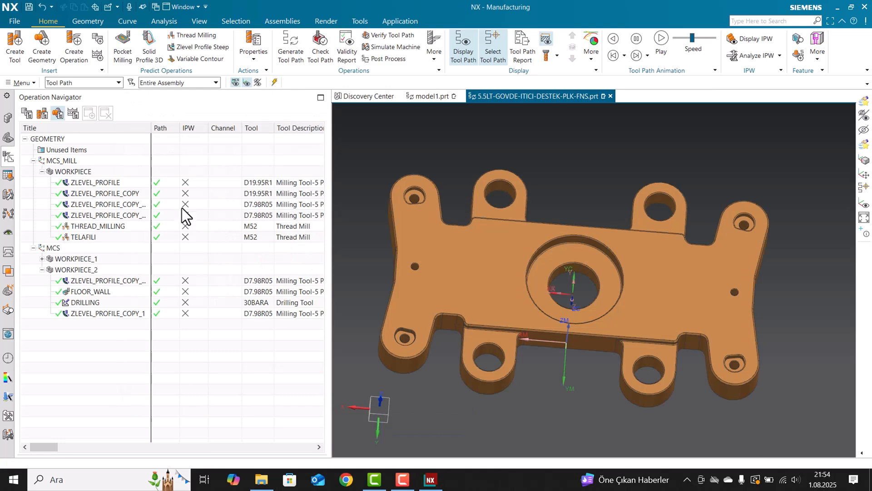
pyautogui.doubleClick(184, 194)
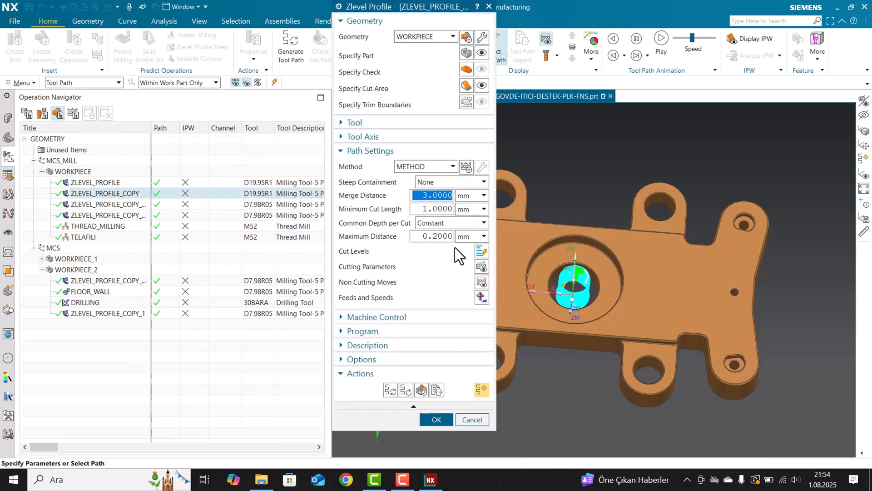
pyautogui.middleClick(402, 222)
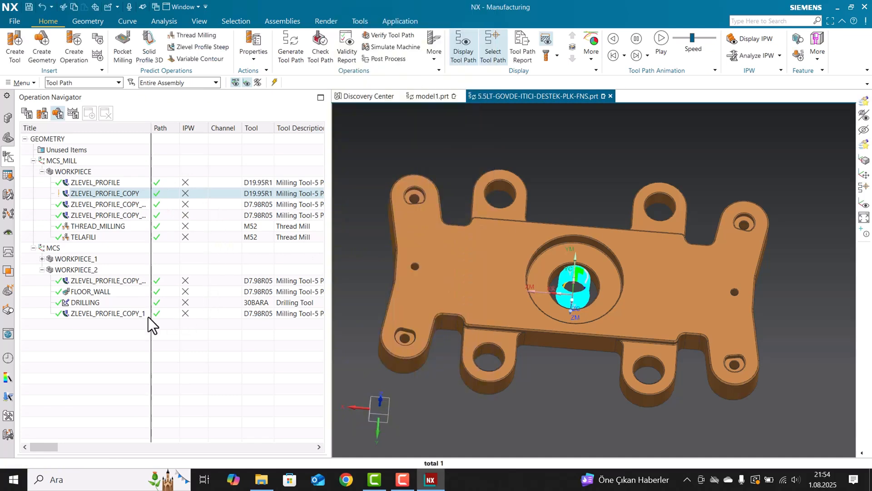
# Insert a Zlevel Profile Steep operation of type mill_contour under WORKPIECE_2, keeping the name ZLEVEL_PROFILE_STEEP, and accept its parameters.
pyautogui.rightClick(175, 313)
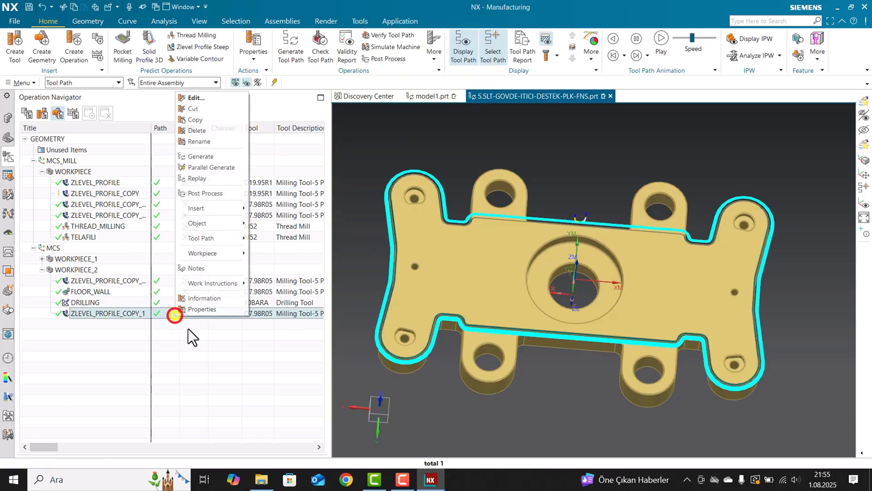
pyautogui.click(206, 209)
pyautogui.click(277, 210)
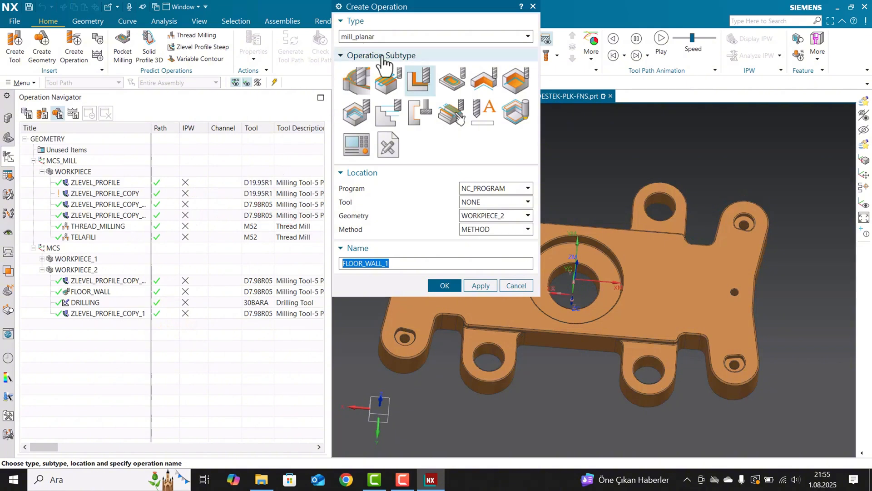
pyautogui.click(383, 36)
pyautogui.click(359, 78)
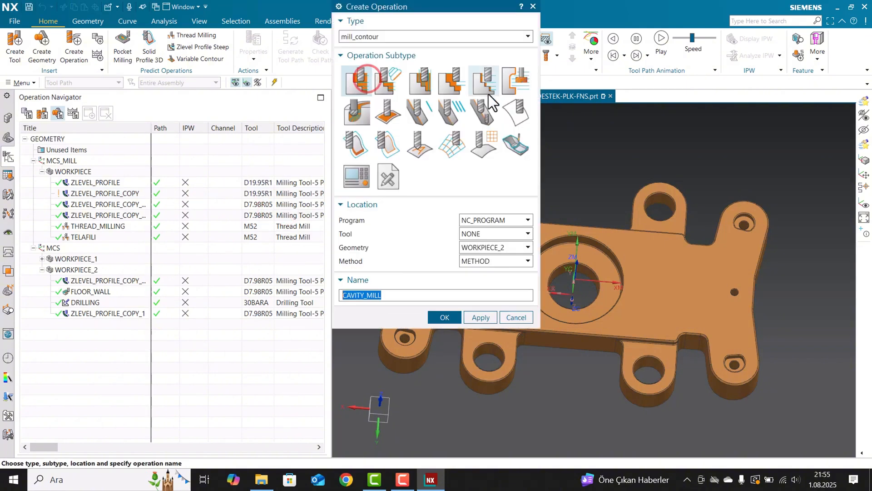
pyautogui.click(485, 81)
pyautogui.doubleClick(484, 82)
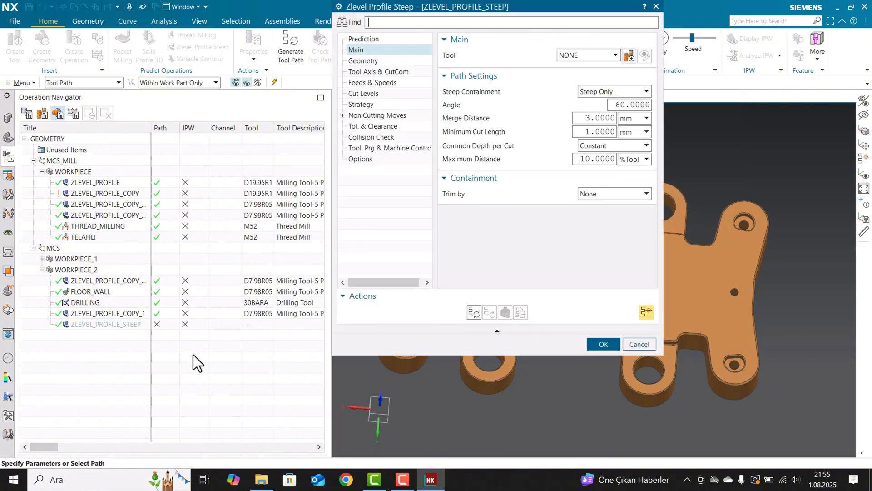
pyautogui.middleClick(445, 118)
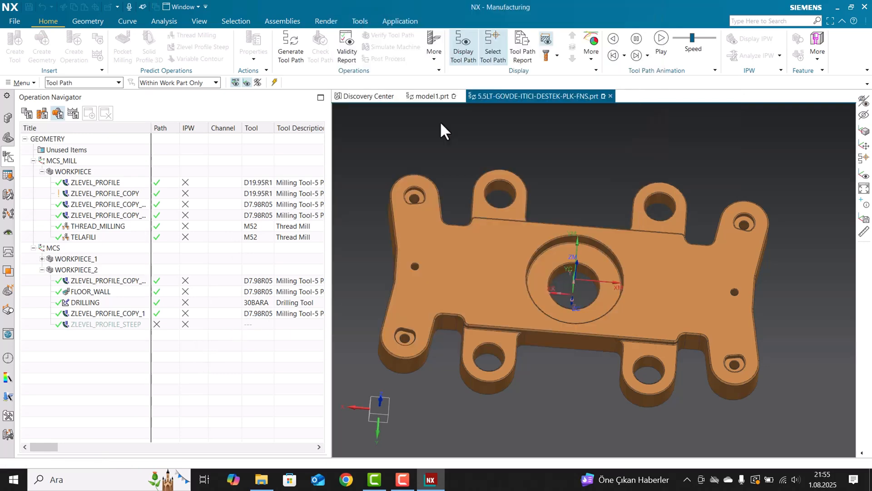
# Inspect the ZLEVEL_PROFILE_COPY operation's dialog layout for comparison with ZLEVEL_PROFILE_STEEP, and leave it without changes.
pyautogui.click(160, 325)
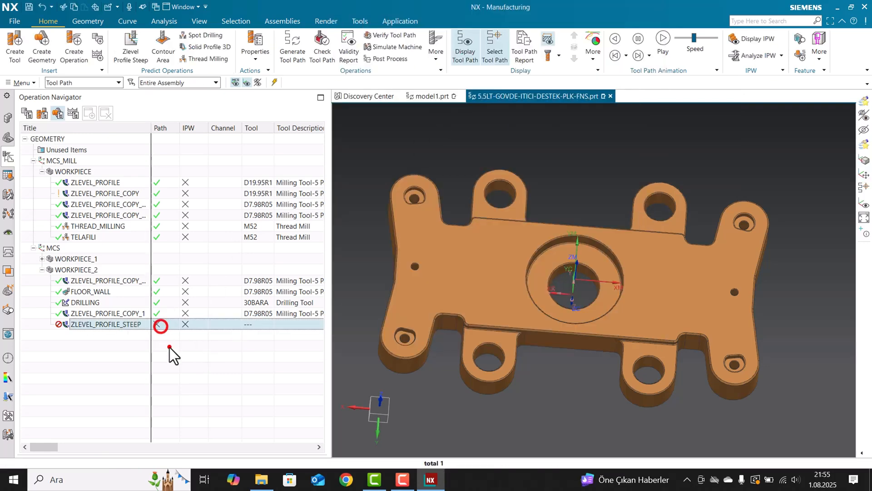
pyautogui.click(169, 348)
pyautogui.click(152, 181)
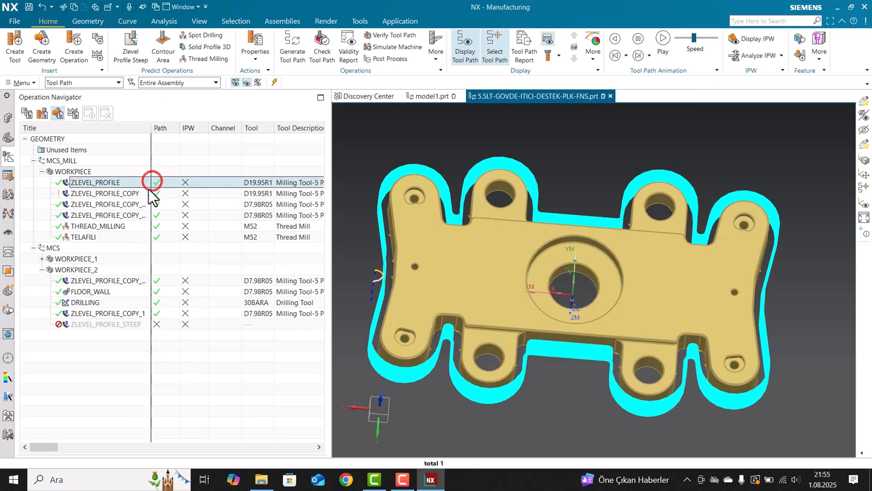
pyautogui.doubleClick(154, 191)
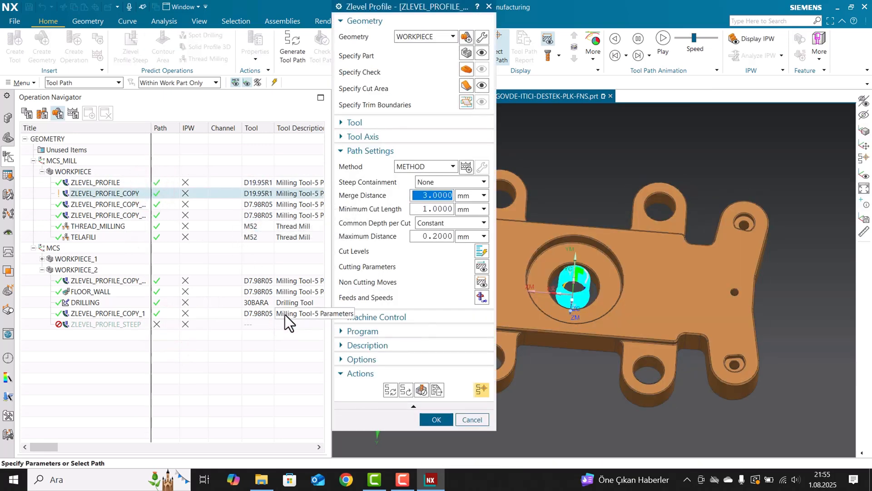
pyautogui.press('Escape')
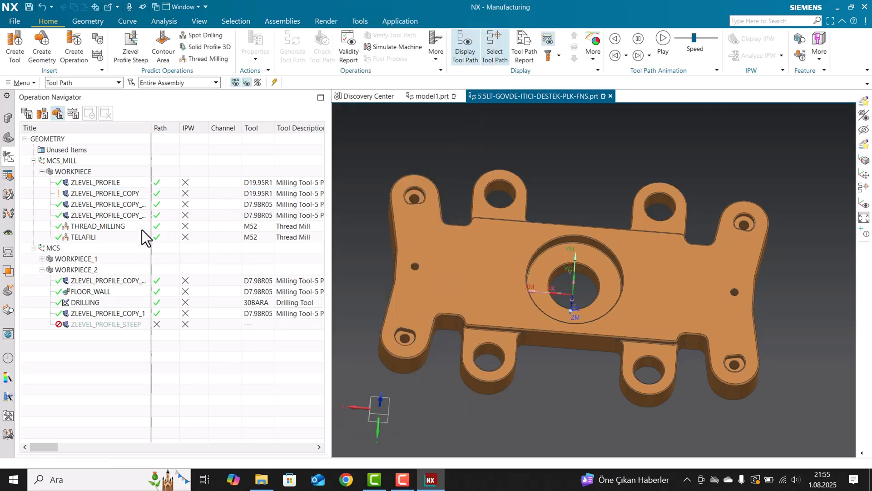
# Update the customization of the ZLEVEL_PROFILE_COPY operation by copying it from the template objects.
pyautogui.click(124, 193)
pyautogui.rightClick(93, 194)
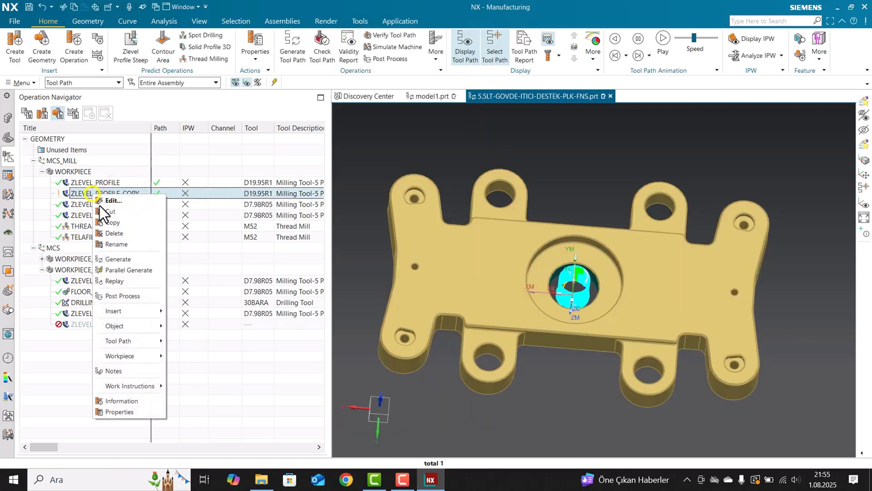
pyautogui.click(147, 326)
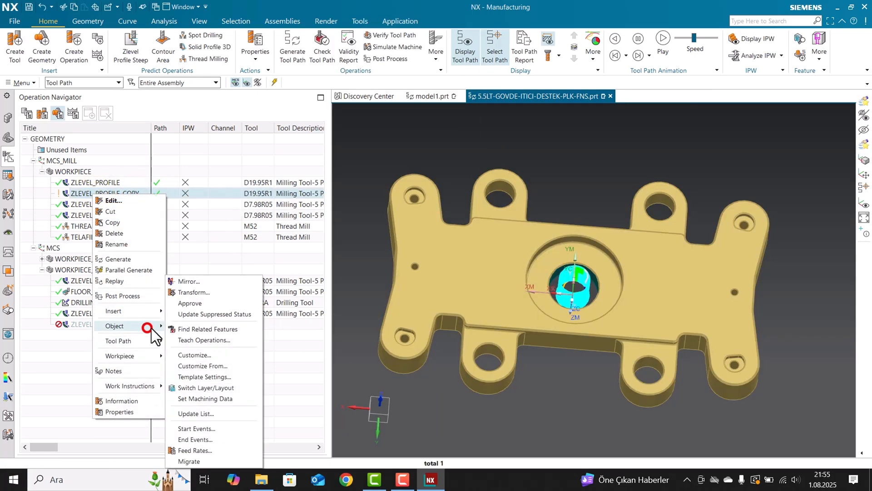
pyautogui.click(209, 366)
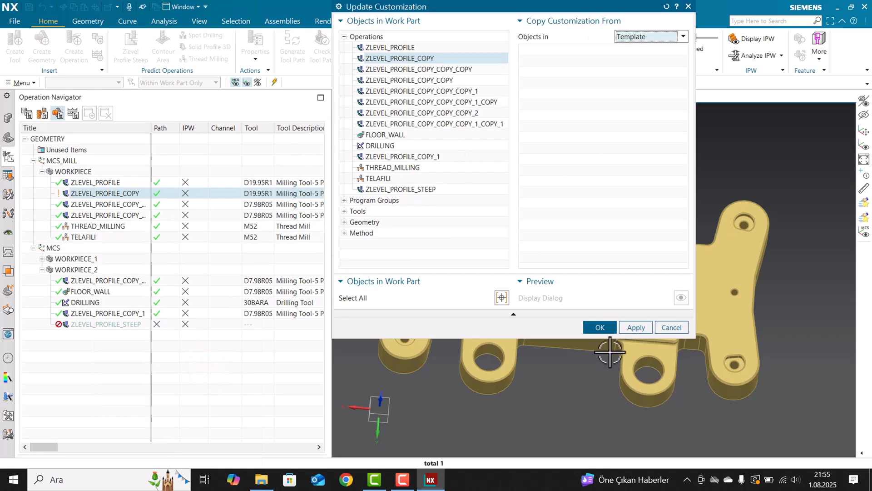
pyautogui.click(600, 327)
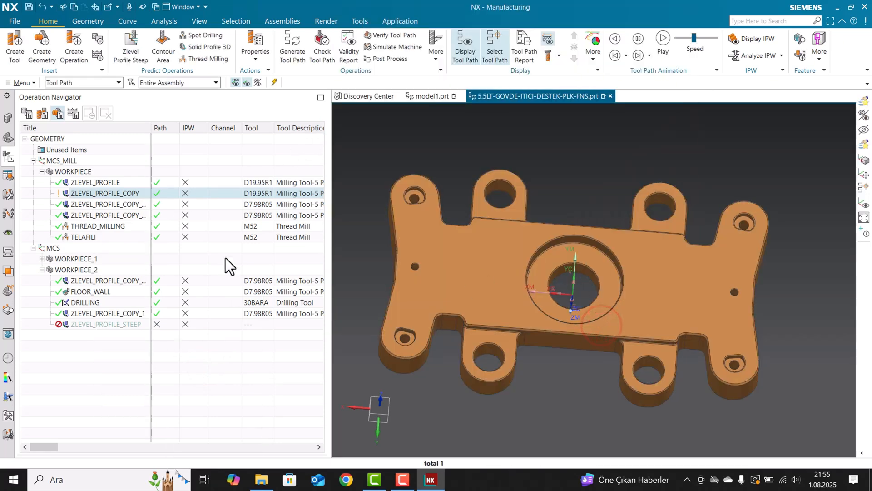
# Compare the dialog layouts of ZLEVEL_PROFILE_COPY and ZLEVEL_PROFILE, accepting each operation.
pyautogui.click(195, 193)
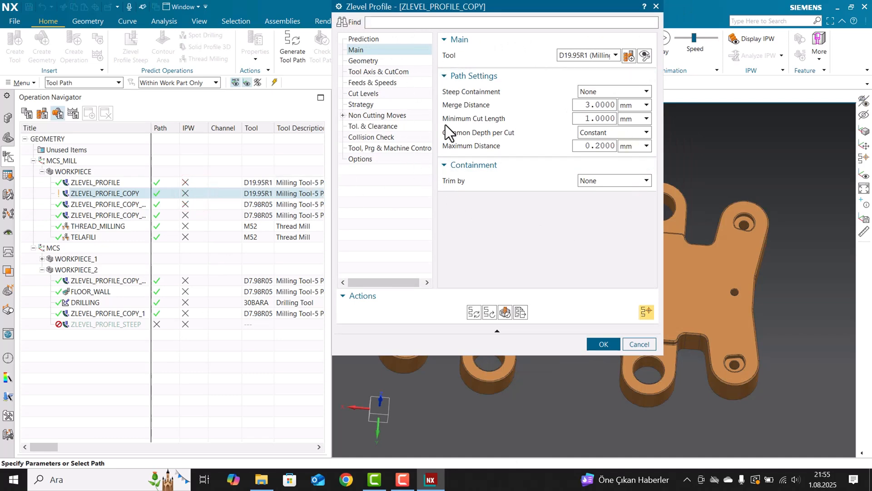
pyautogui.click(598, 344)
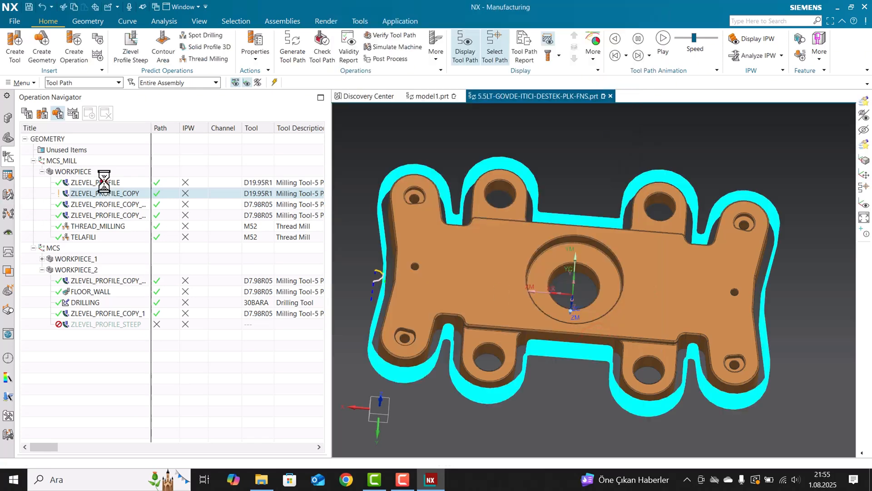
pyautogui.doubleClick(104, 182)
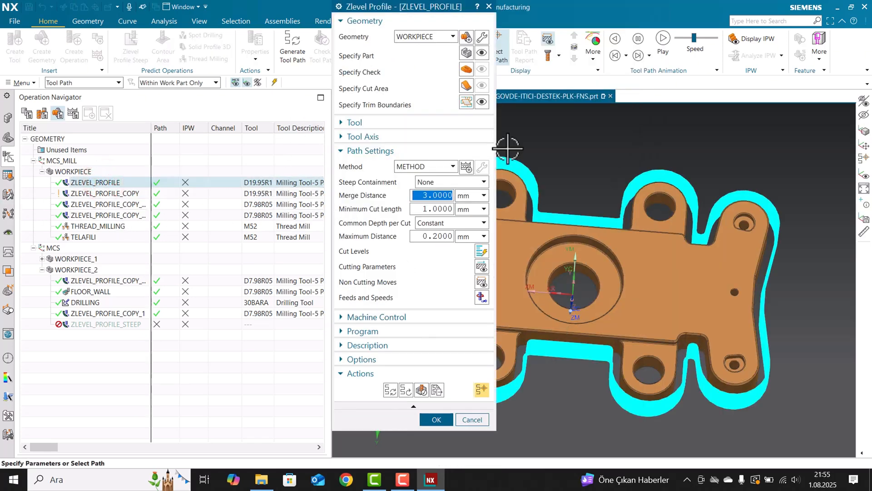
pyautogui.middleClick(346, 203)
pyautogui.click(243, 195)
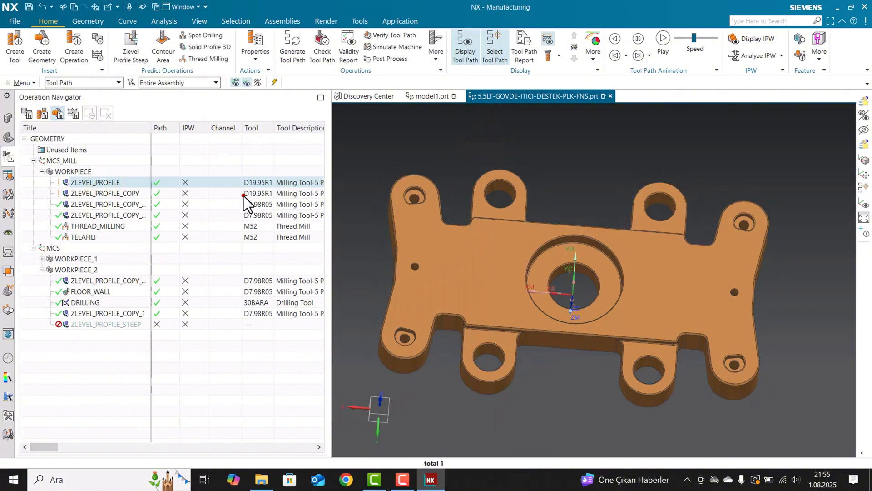
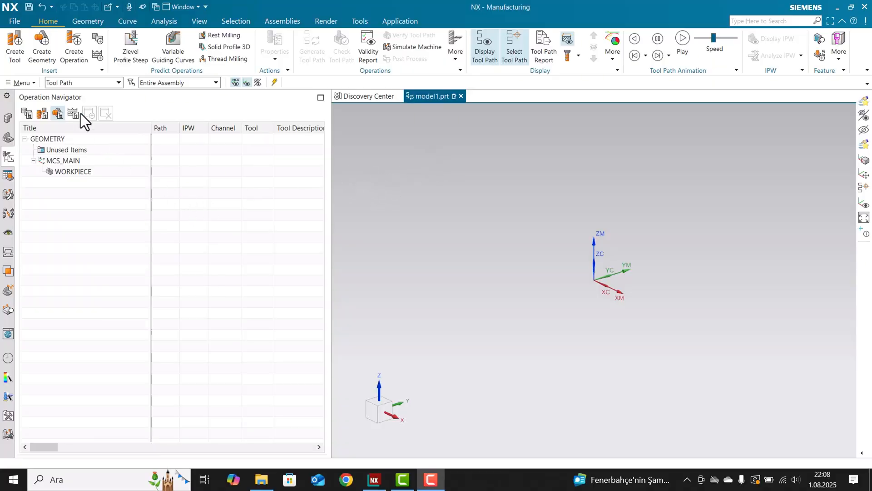
# Insert a Cavity Mill operation of type mill_contour under WORKPIECE, keeping the name CAVITY_MILL, and accept its parameters.
pyautogui.rightClick(84, 178)
pyautogui.rightClick(89, 173)
pyautogui.moveTo(130, 287)
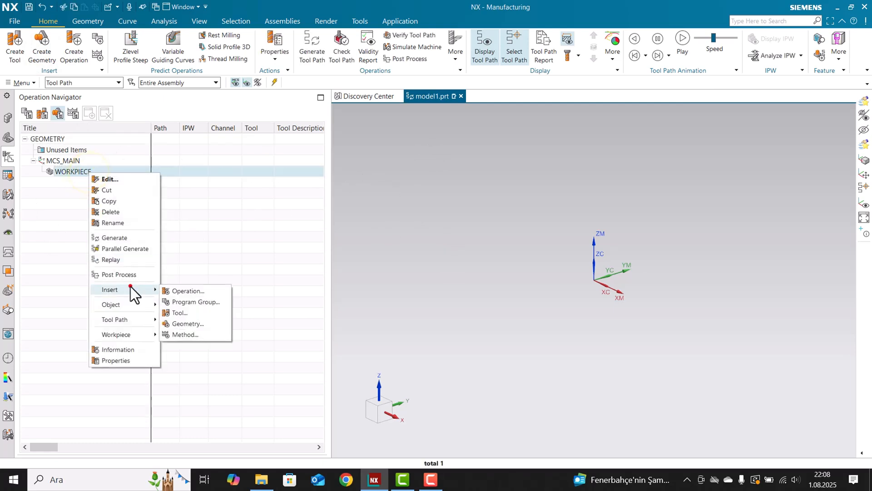
pyautogui.click(177, 290)
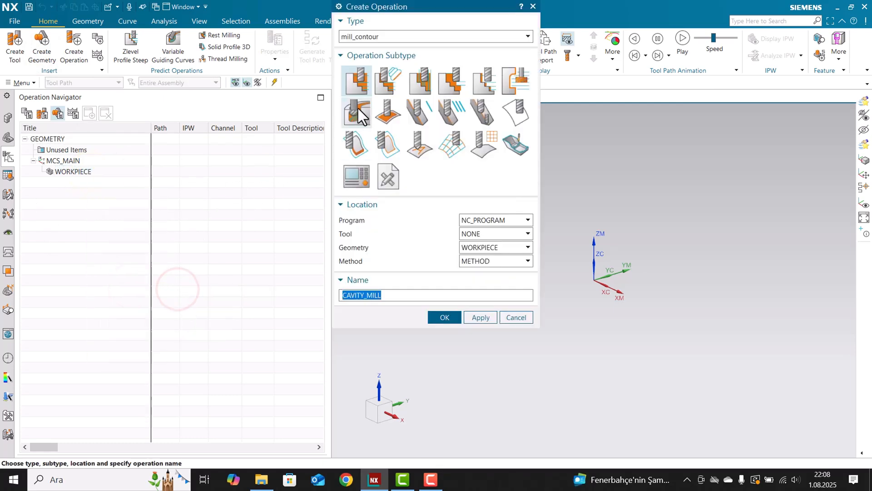
pyautogui.click(465, 236)
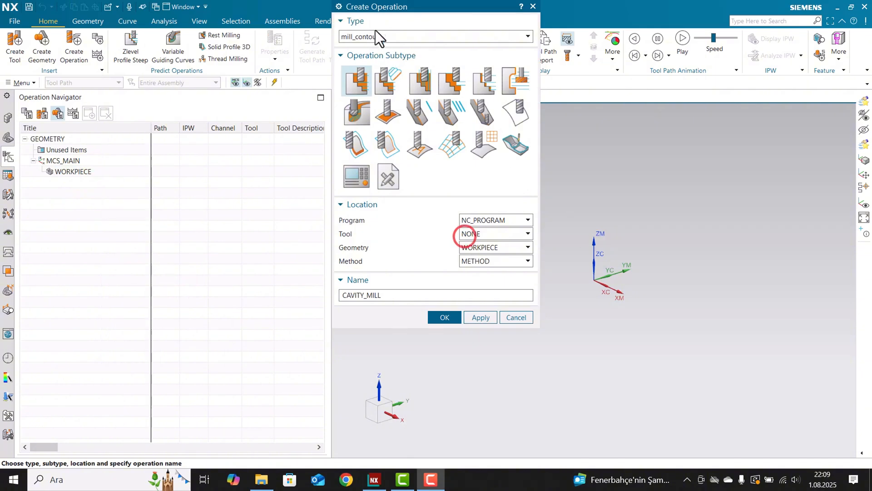
pyautogui.moveTo(373, 9); pyautogui.dragTo(323, 47)
pyautogui.click(308, 119)
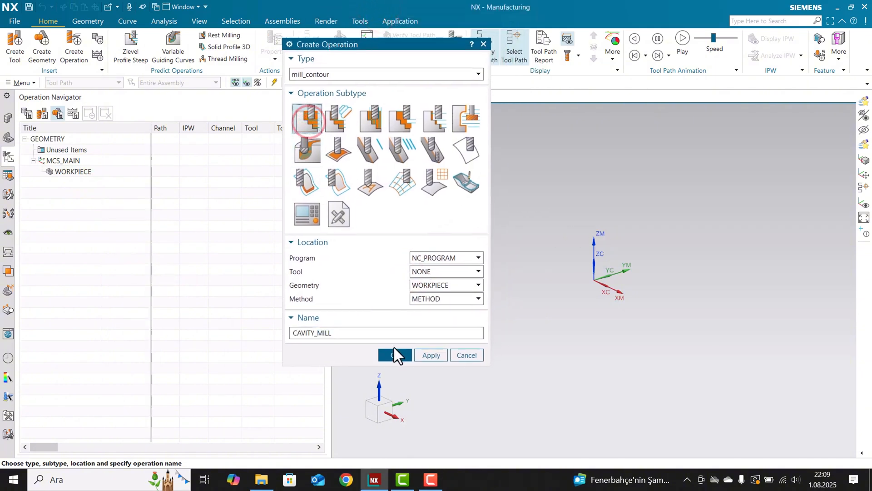
pyautogui.click(394, 355)
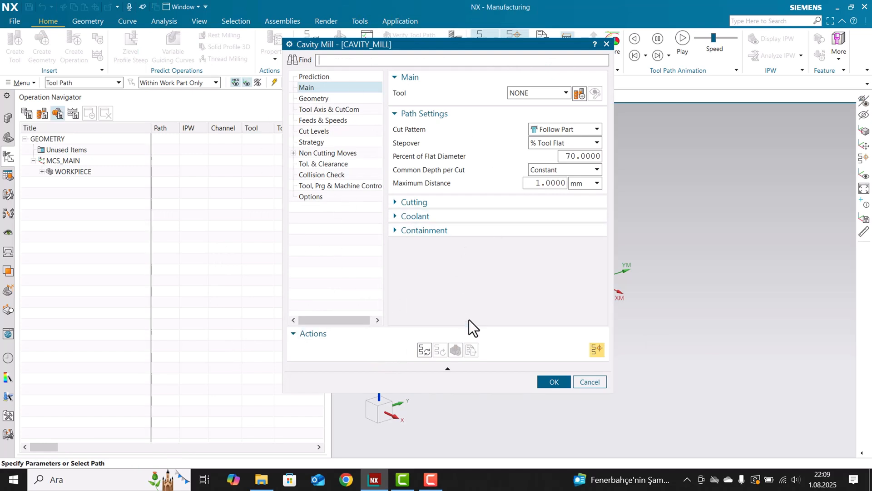
pyautogui.click(558, 384)
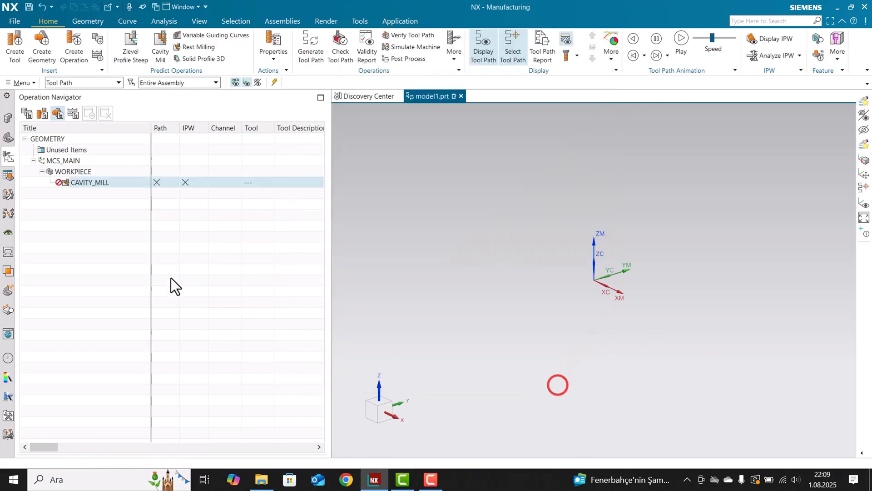
# Exit NX without saving the changes to model1.prt.
pyautogui.click(864, 7)
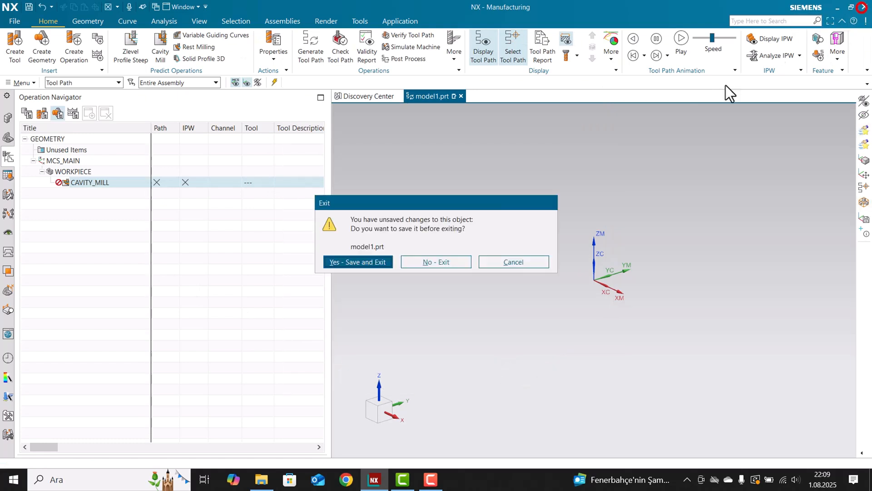
pyautogui.click(446, 261)
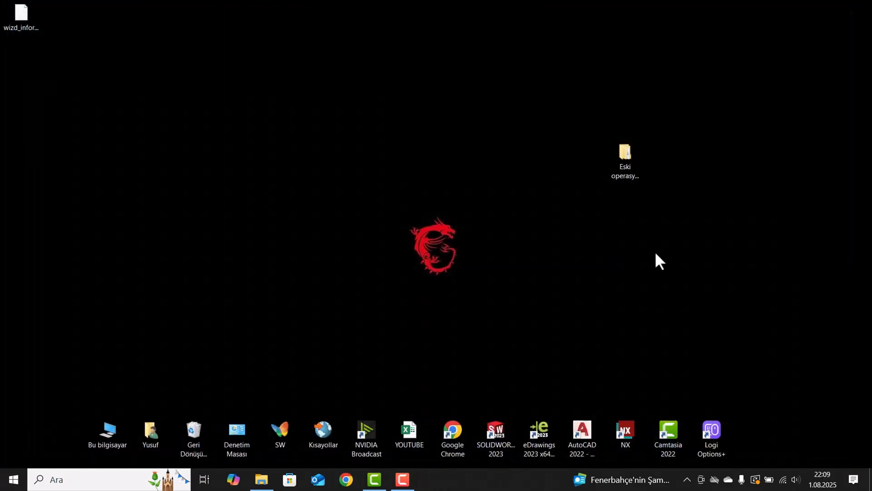
# Open the Eski operasyon menüsü folder on the desktop and examine the template files in its Metric and English subfolders.
pyautogui.moveTo(625, 168); pyautogui.dragTo(487, 114)
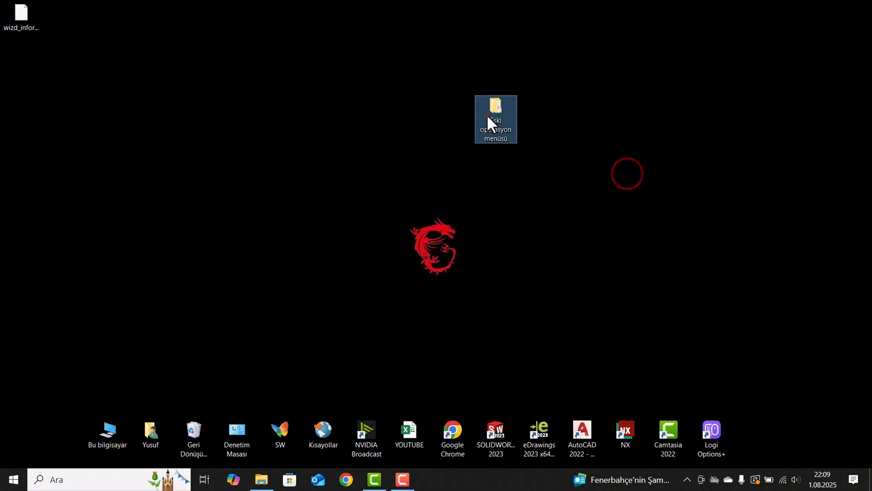
pyautogui.doubleClick(487, 114)
pyautogui.moveTo(296, 7); pyautogui.dragTo(560, 22)
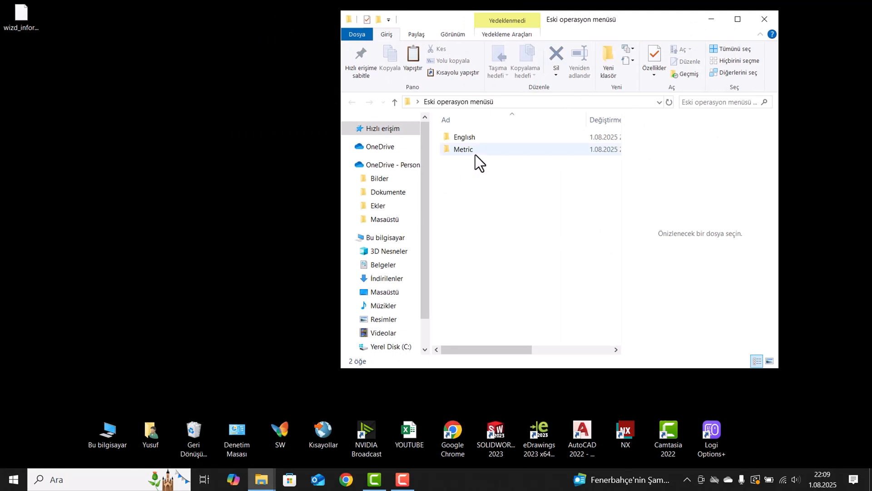
pyautogui.doubleClick(464, 150)
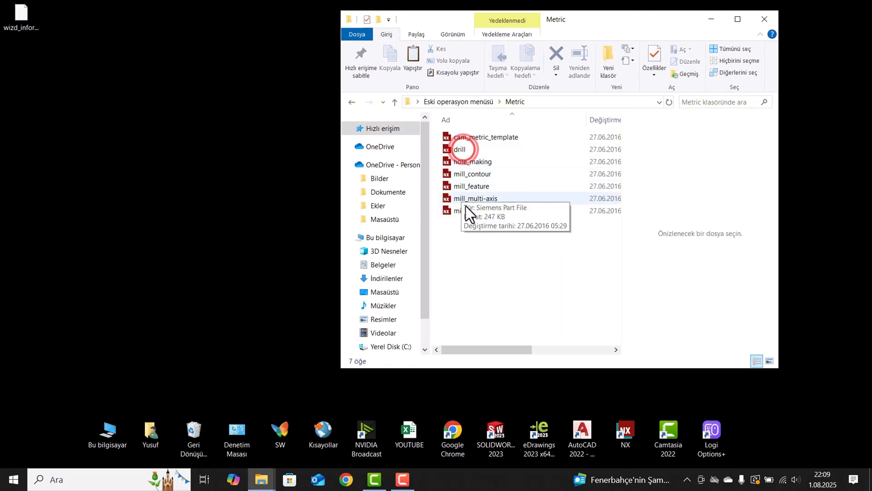
pyautogui.click(352, 102)
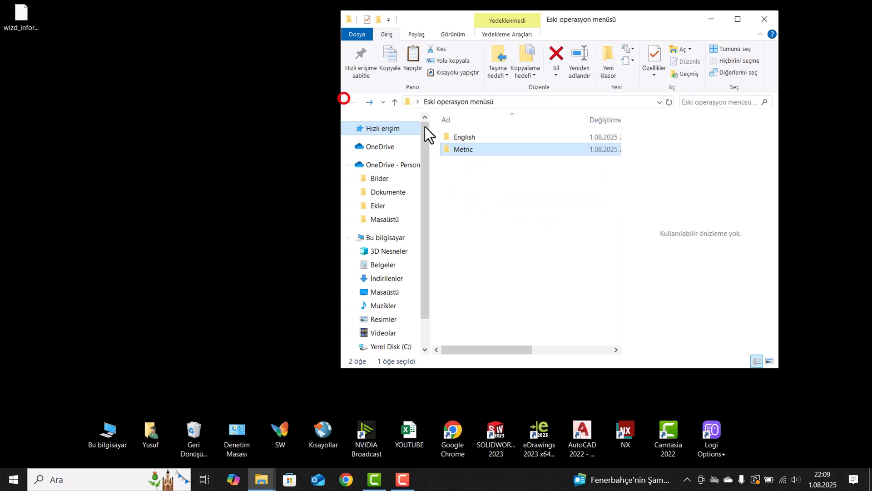
pyautogui.doubleClick(473, 150)
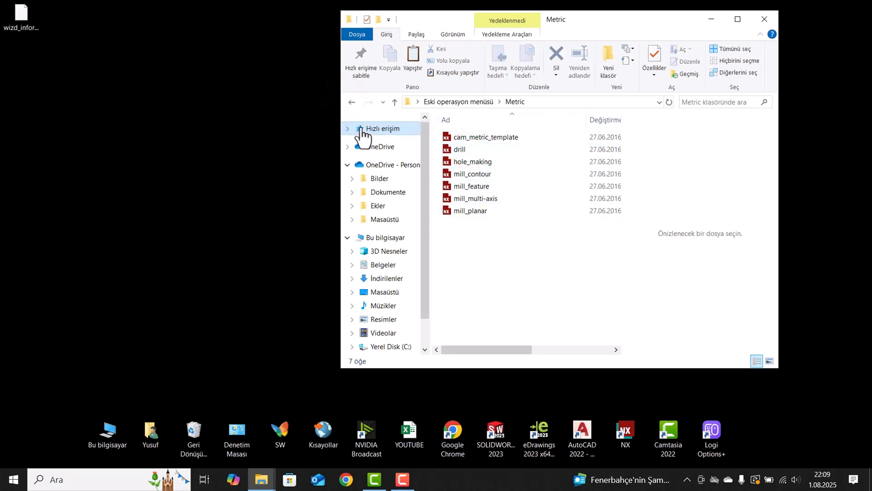
pyautogui.click(353, 102)
pyautogui.doubleClick(459, 138)
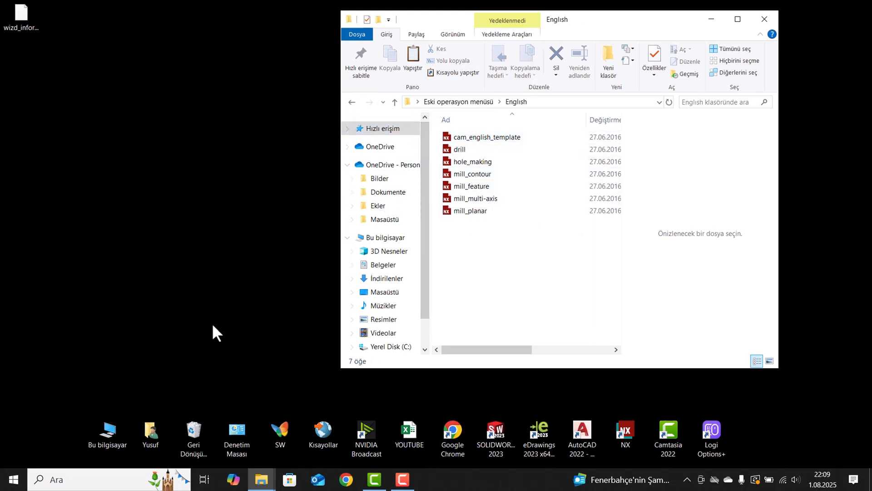
# Open the folder C:\Program Files\Siemens\NX2212\MACH\resource in a second File Explorer window.
pyautogui.doubleClick(107, 429)
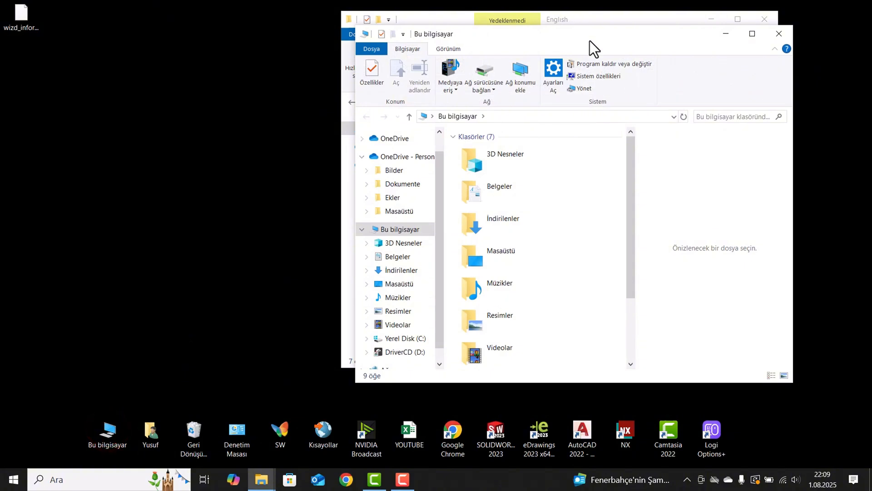
pyautogui.moveTo(590, 40); pyautogui.dragTo(307, 77)
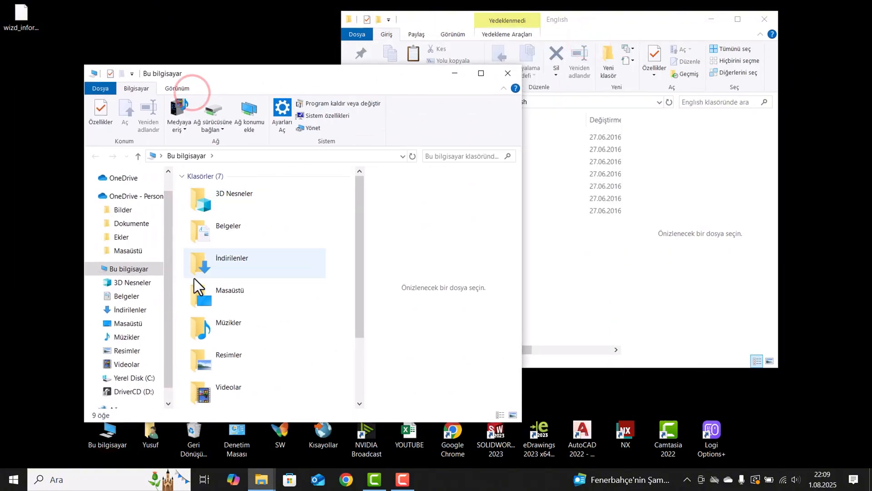
pyautogui.click(137, 378)
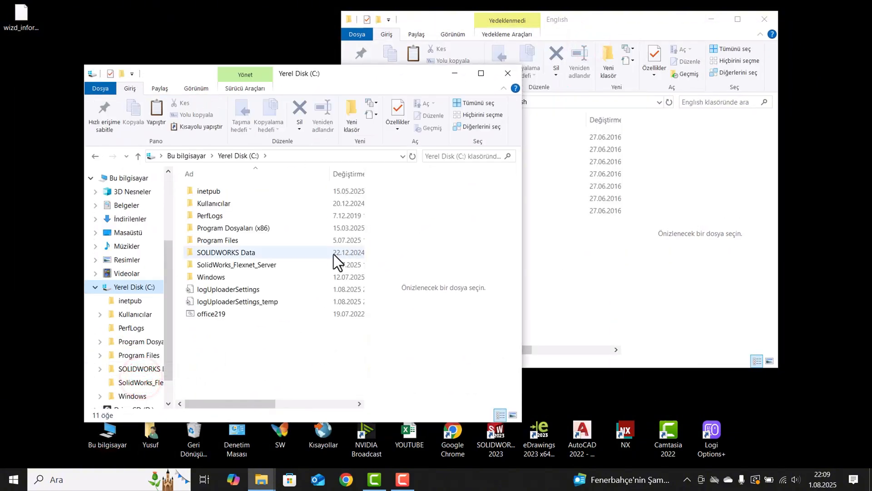
pyautogui.doubleClick(253, 244)
pyautogui.scroll(-2, 218, 352)
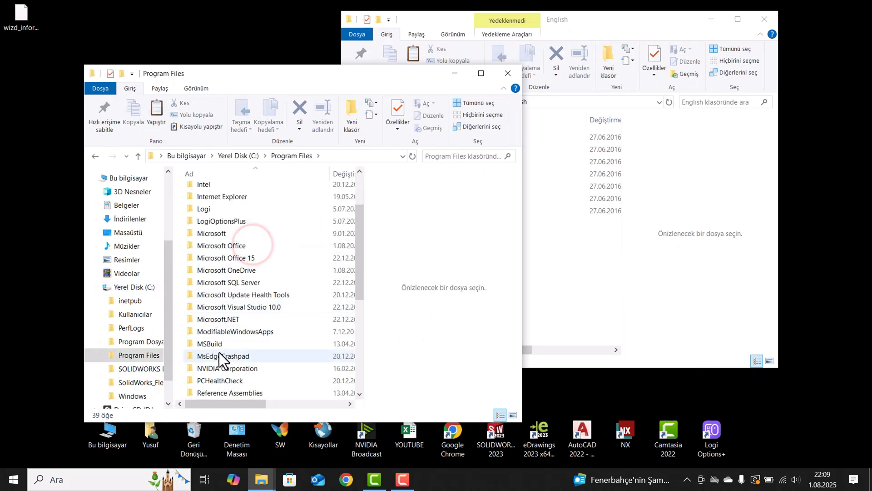
pyautogui.scroll(-3, 221, 350)
pyautogui.doubleClick(221, 312)
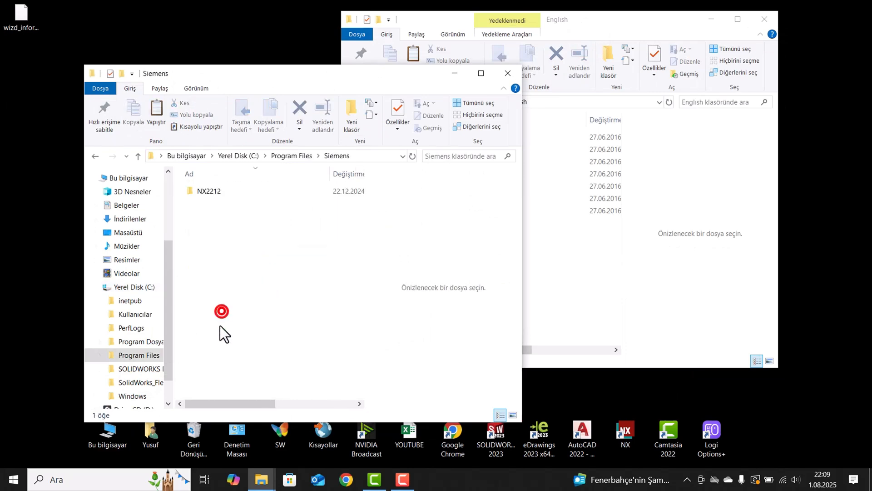
pyautogui.doubleClick(226, 194)
pyautogui.scroll(-1, 227, 254)
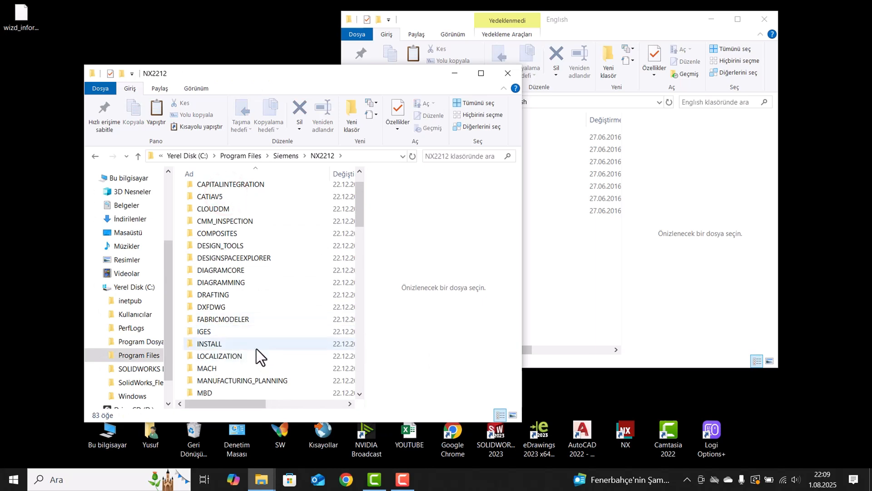
pyautogui.doubleClick(208, 368)
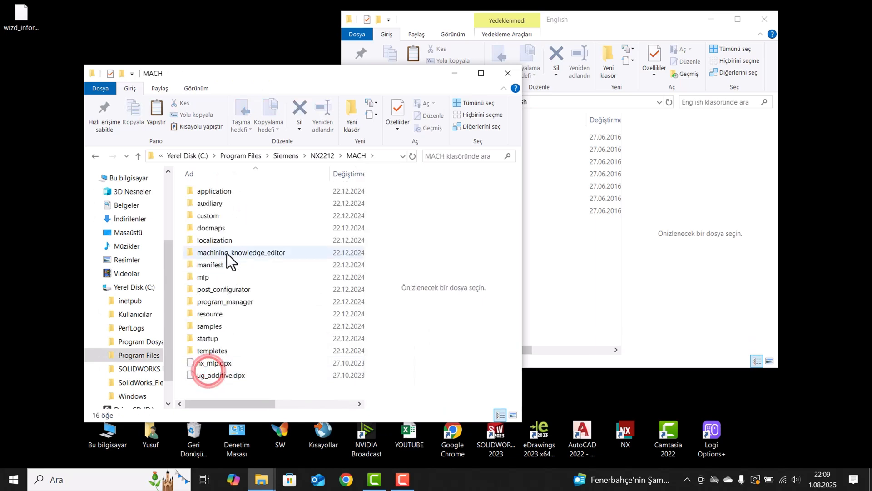
pyautogui.doubleClick(228, 314)
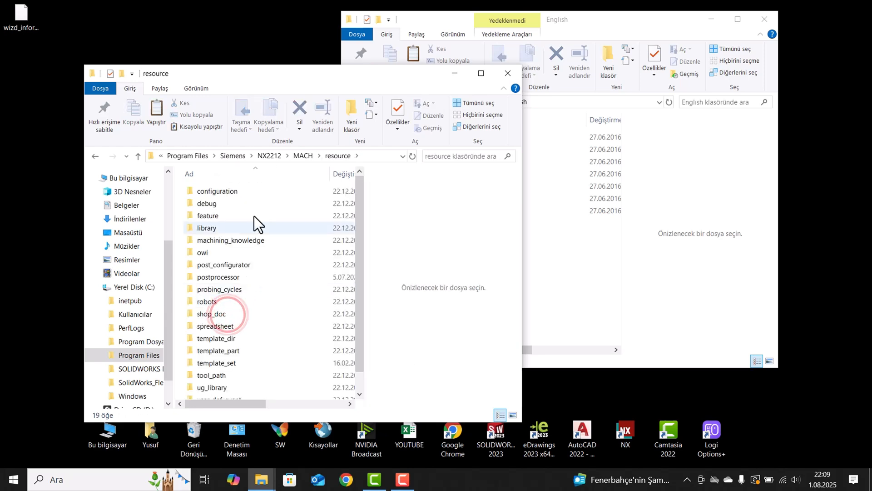
# Arrange the resource and Eski operasyon menüsü folder windows side by side, and open template_part inside resource.
pyautogui.moveTo(291, 77); pyautogui.dragTo(0, 78)
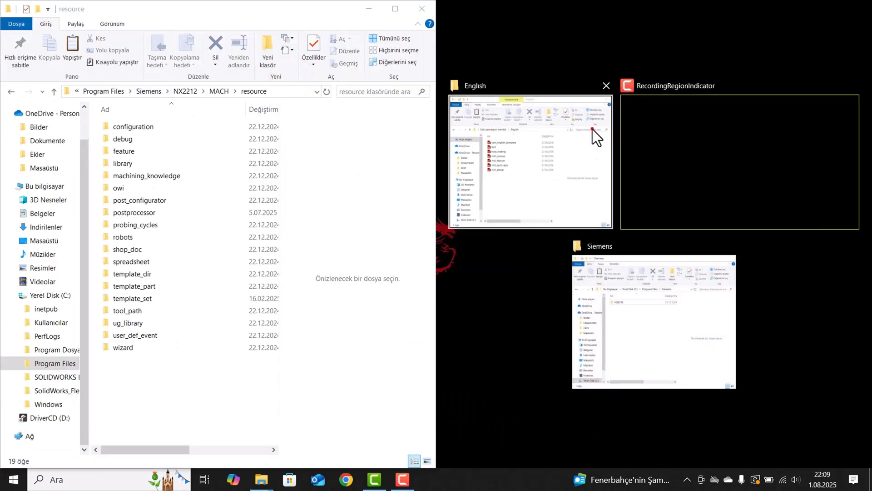
pyautogui.click(593, 129)
pyautogui.click(446, 91)
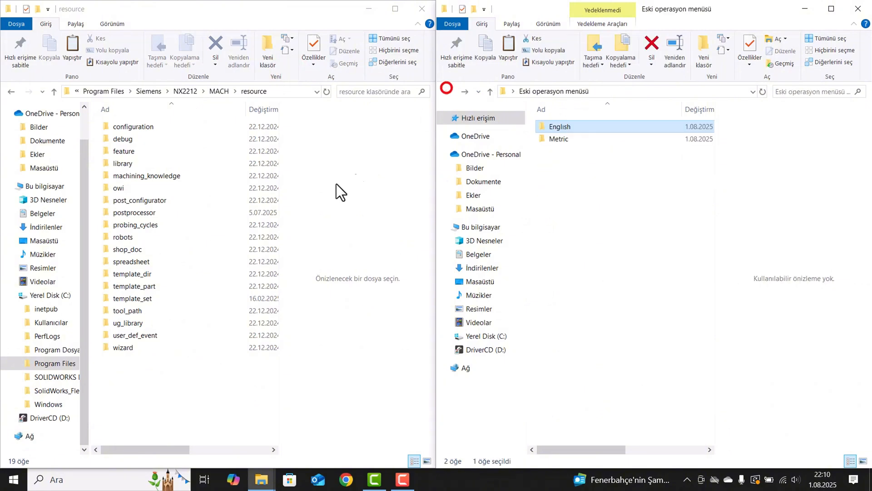
pyautogui.doubleClick(141, 287)
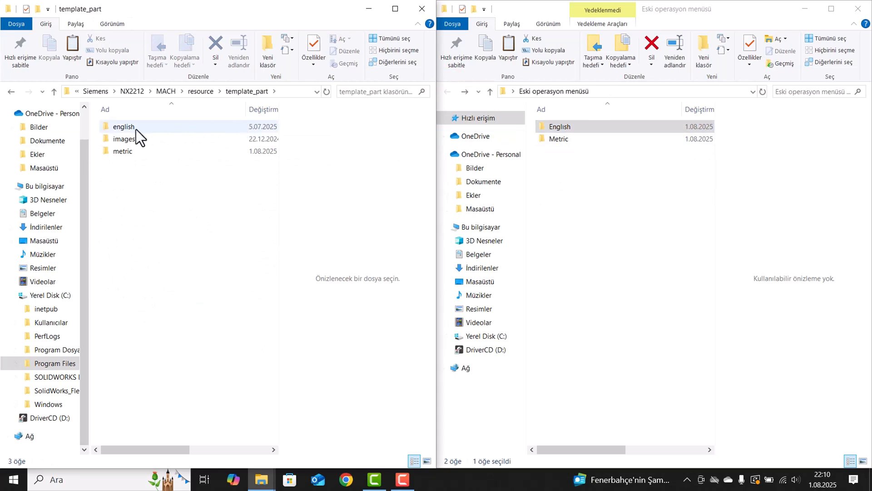
# Copy mill_contour from the old English template folder into template_part\english, replacing the existing file and granting permission.
pyautogui.doubleClick(562, 126)
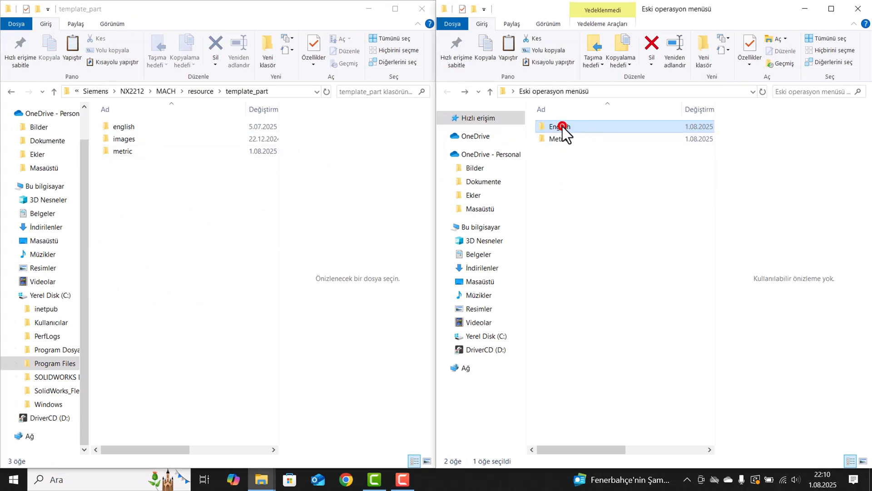
pyautogui.click(573, 163)
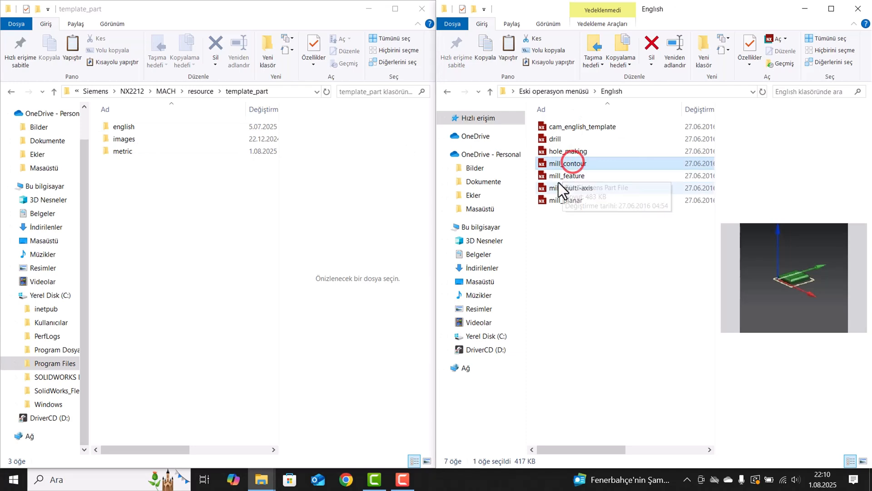
pyautogui.rightClick(567, 165)
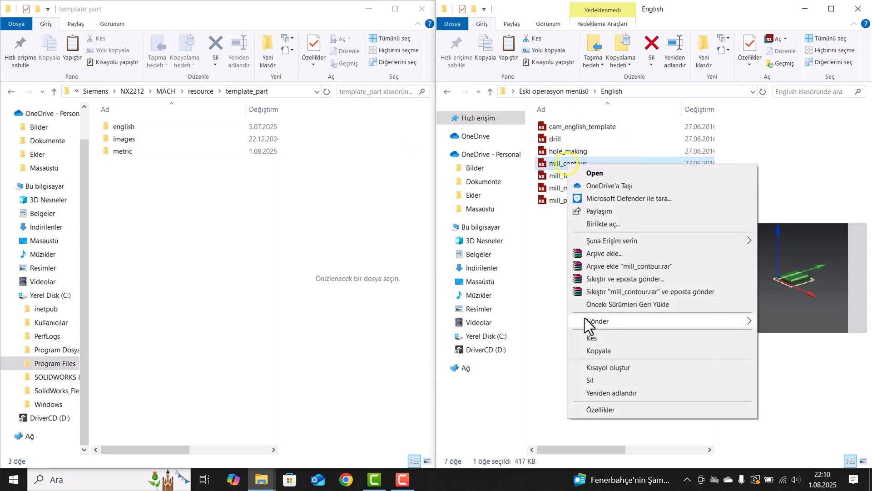
pyautogui.click(593, 348)
pyautogui.doubleClick(125, 127)
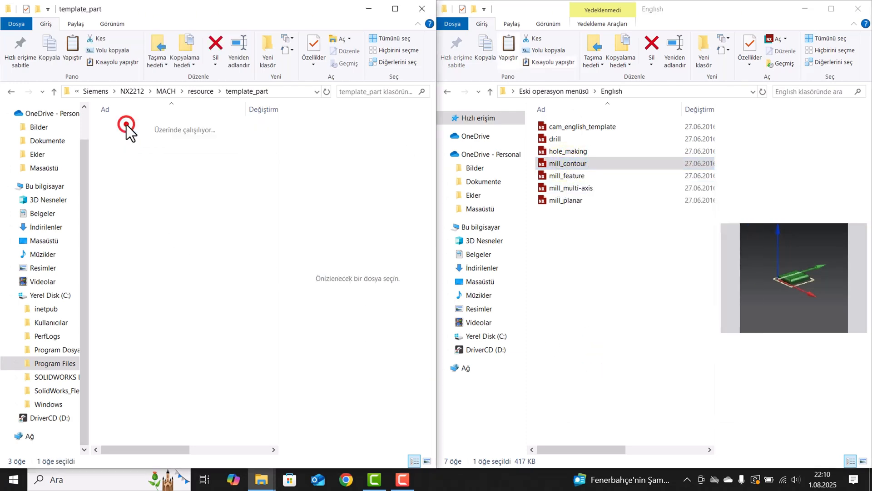
pyautogui.rightClick(94, 166)
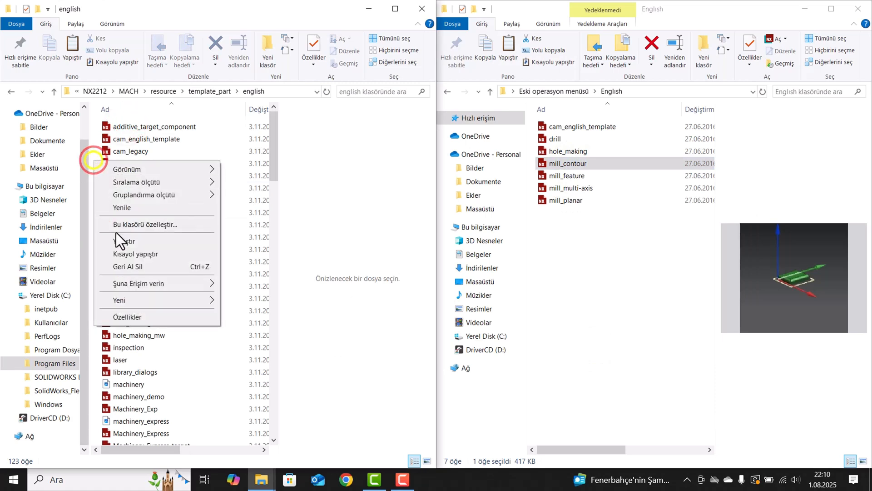
pyautogui.click(125, 243)
pyautogui.click(363, 180)
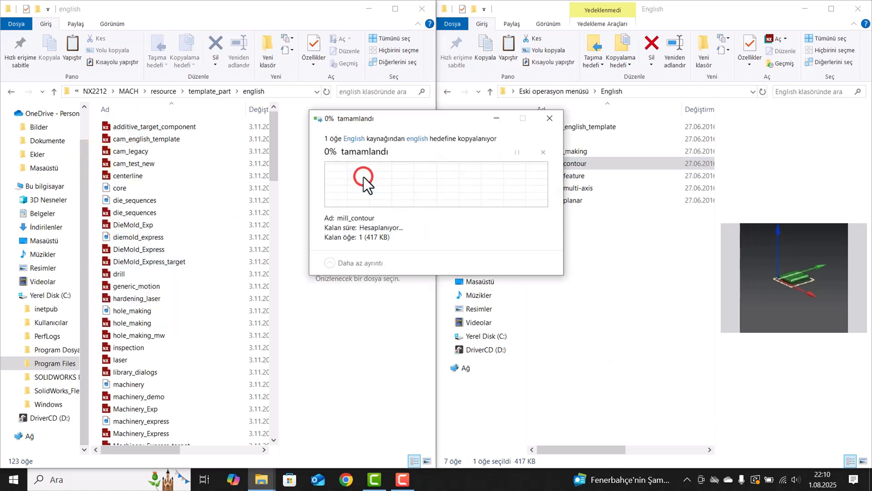
pyautogui.click(407, 185)
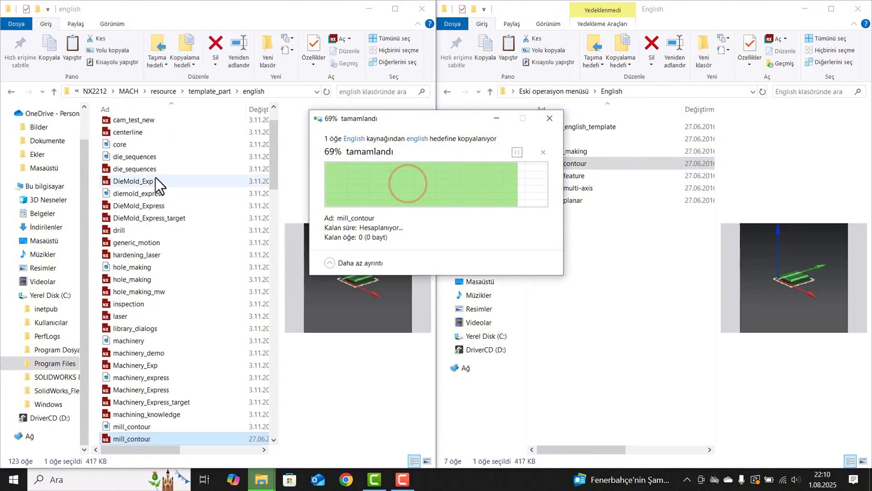
# Return to NX2212's template_part folder and open the Metric subfolder of Eski operasyon menüsü in the other window.
pyautogui.click(12, 92)
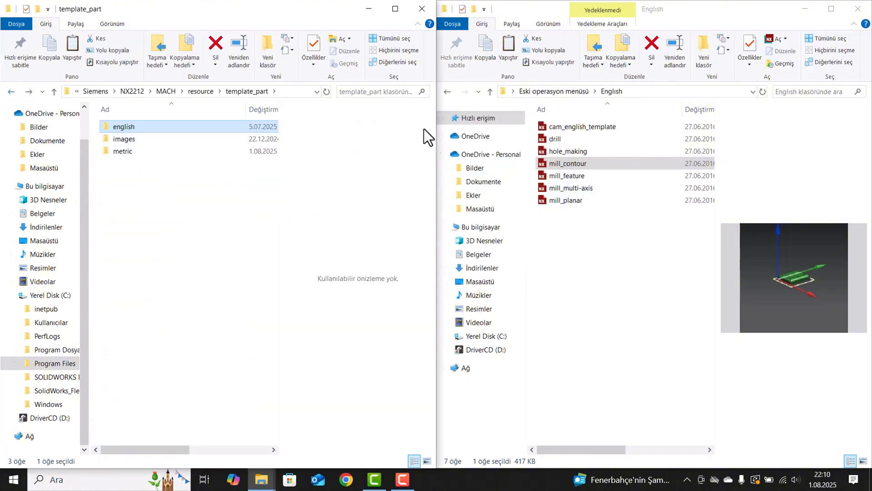
pyautogui.click(568, 230)
pyautogui.click(447, 91)
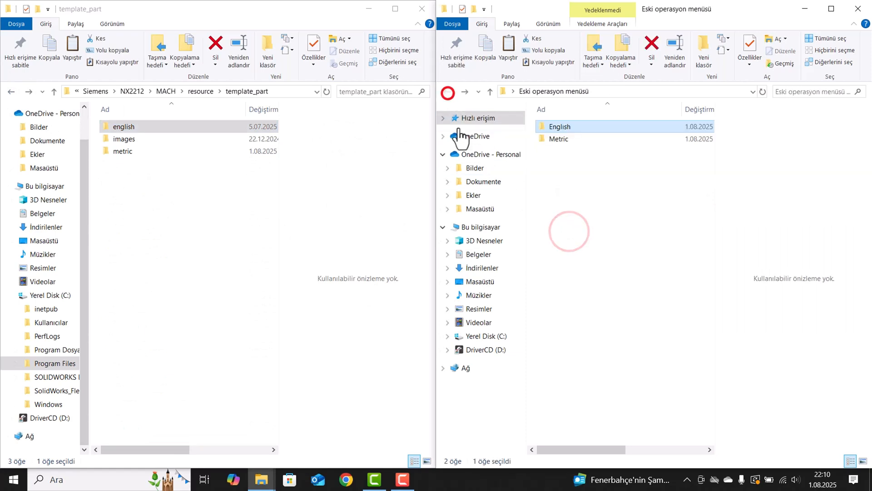
pyautogui.doubleClick(549, 141)
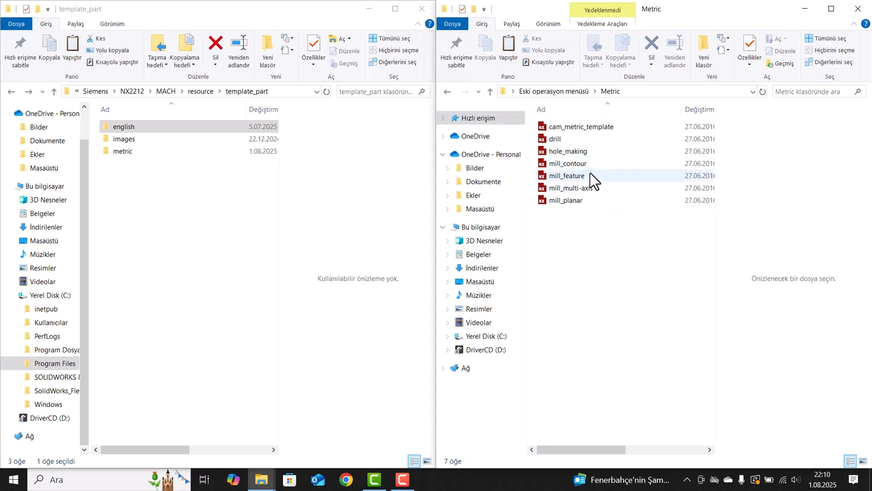
# Copy mill_contour from the old Metric template folder into template_part\metric, replacing the existing file and granting permission.
pyautogui.click(574, 165)
pyautogui.rightClick(574, 165)
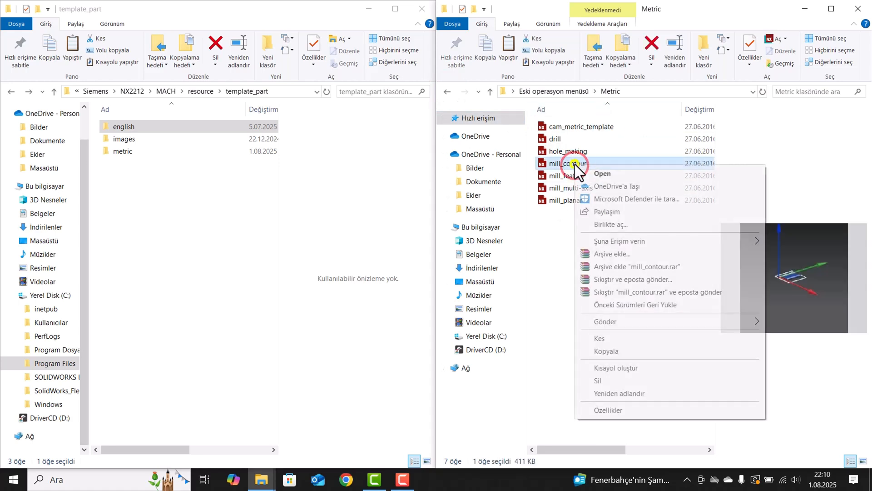
pyautogui.click(609, 352)
pyautogui.click(116, 152)
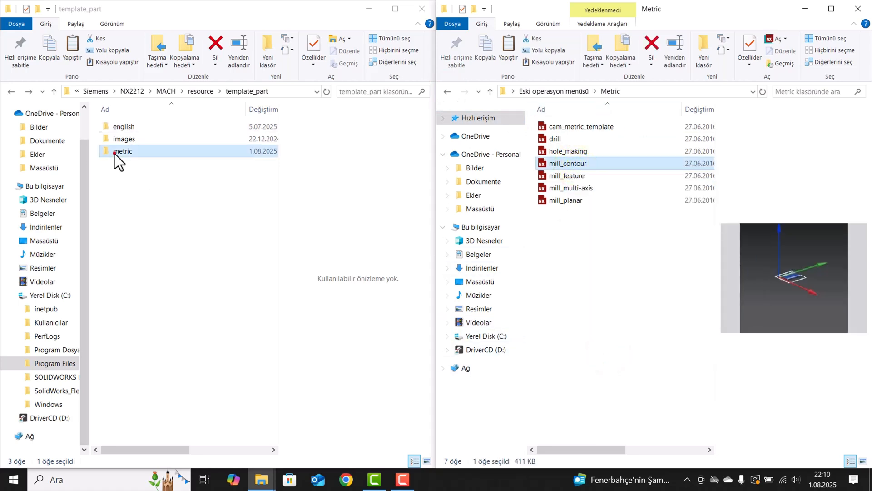
pyautogui.doubleClick(114, 153)
pyautogui.rightClick(92, 178)
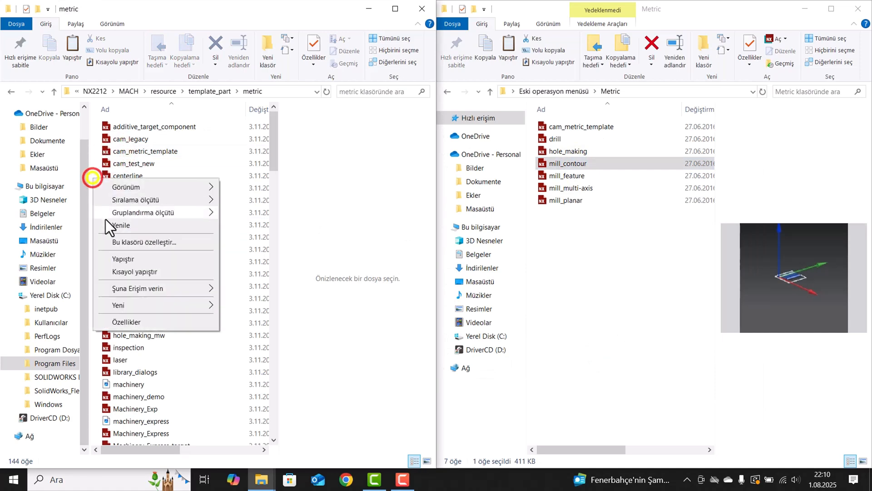
pyautogui.click(123, 259)
pyautogui.click(404, 184)
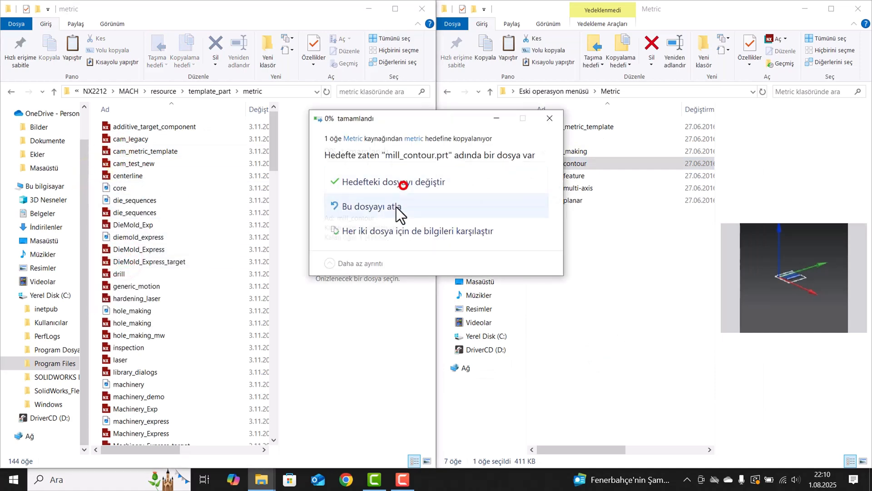
pyautogui.click(399, 190)
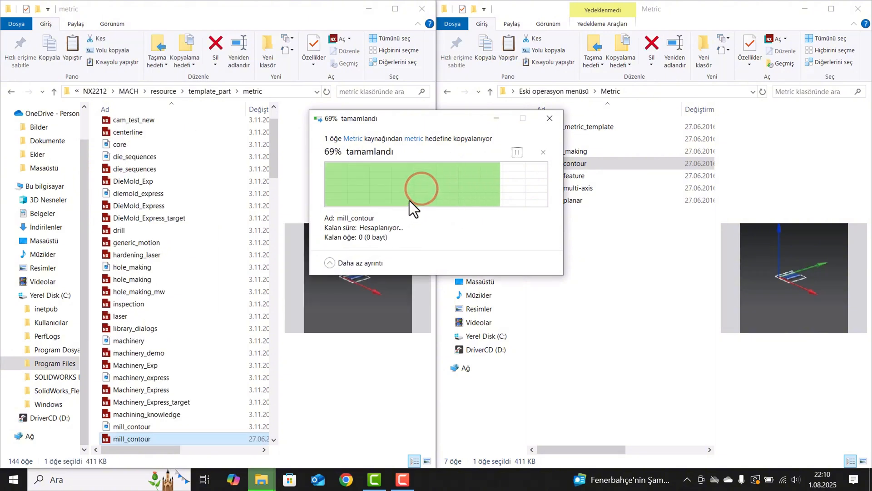
# Close both File Explorer windows and start NX from the desktop.
pyautogui.click(858, 8)
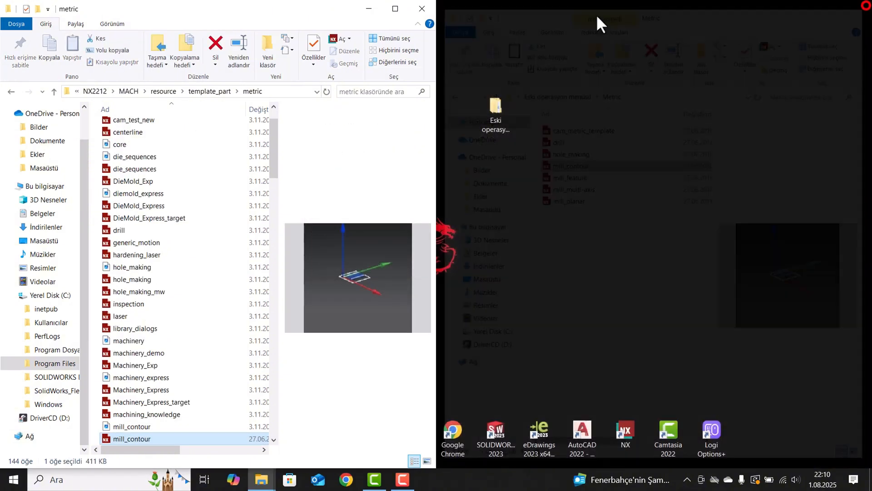
pyautogui.click(422, 8)
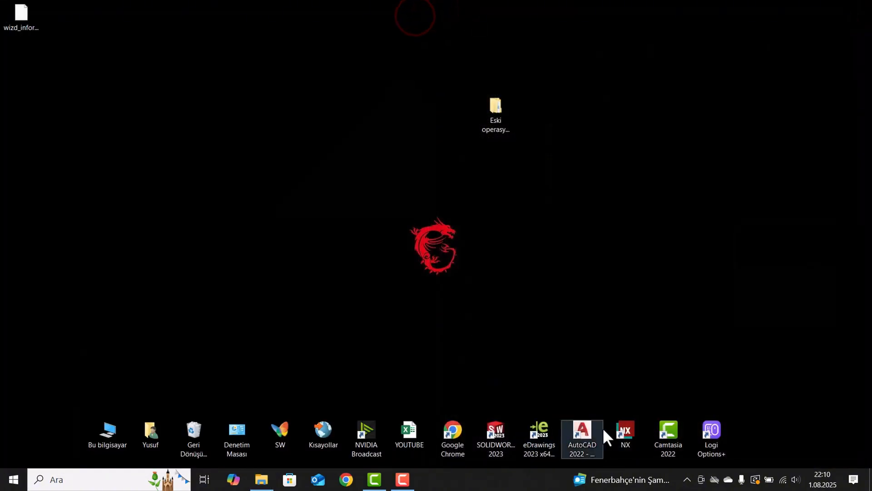
pyautogui.doubleClick(628, 423)
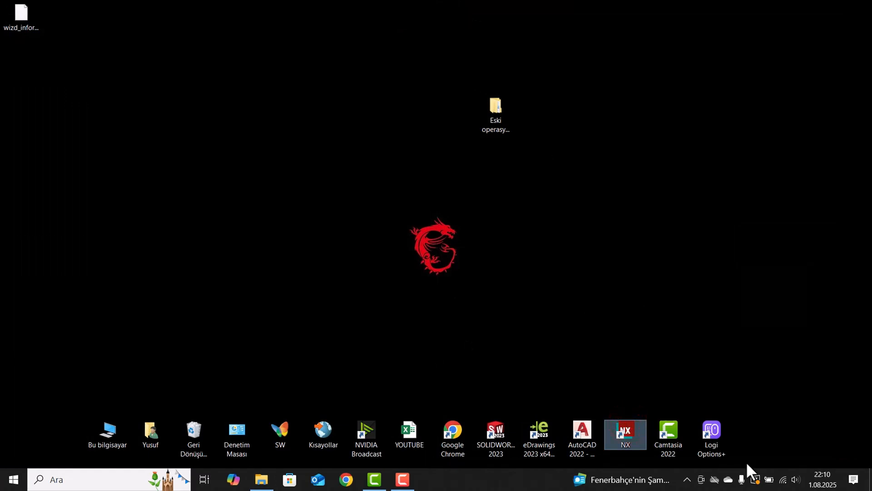
pyautogui.click(566, 367)
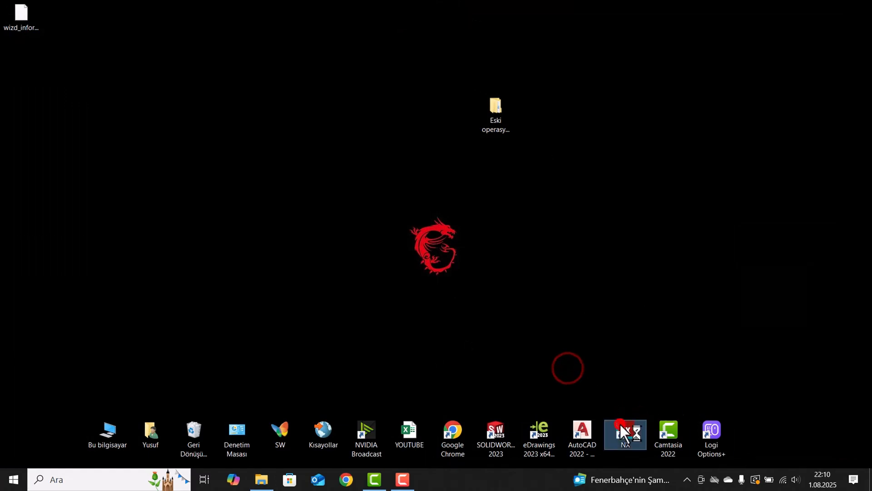
pyautogui.click(620, 424)
pyautogui.click(542, 337)
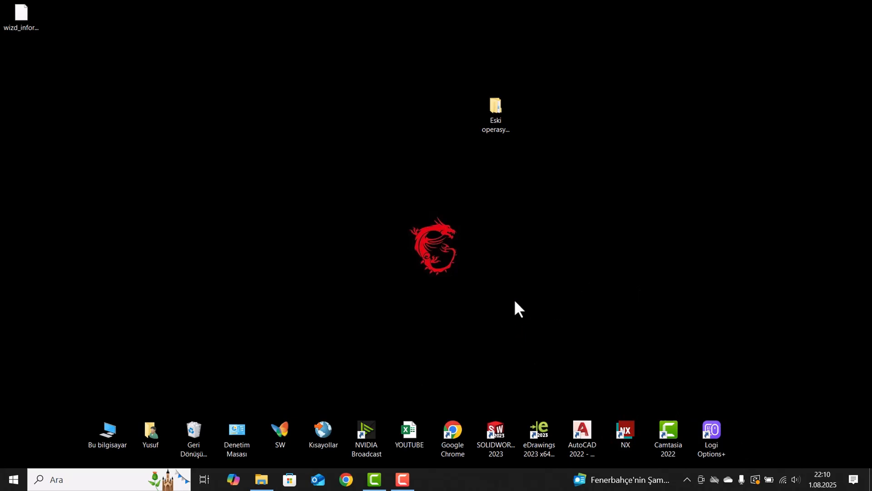
pyautogui.moveTo(833, 33); pyautogui.dragTo(835, 41)
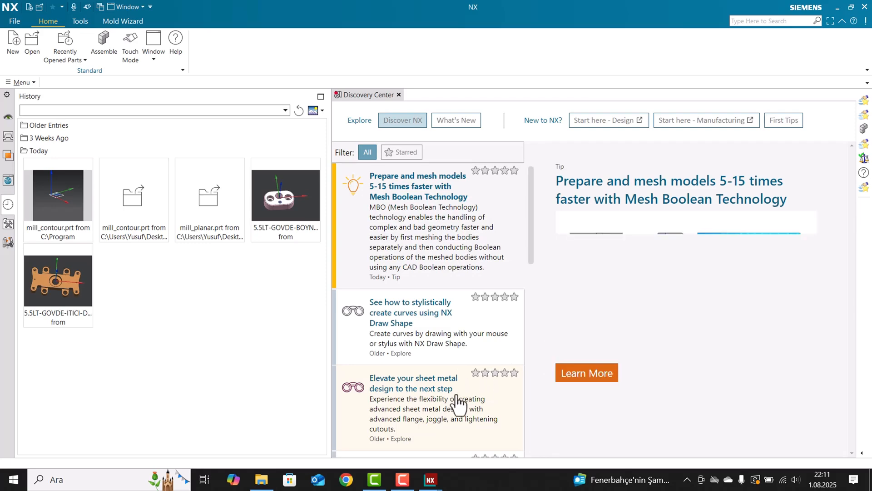
# Create a new part model1.prt and switch it to the Manufacturing application.
pyautogui.click(15, 41)
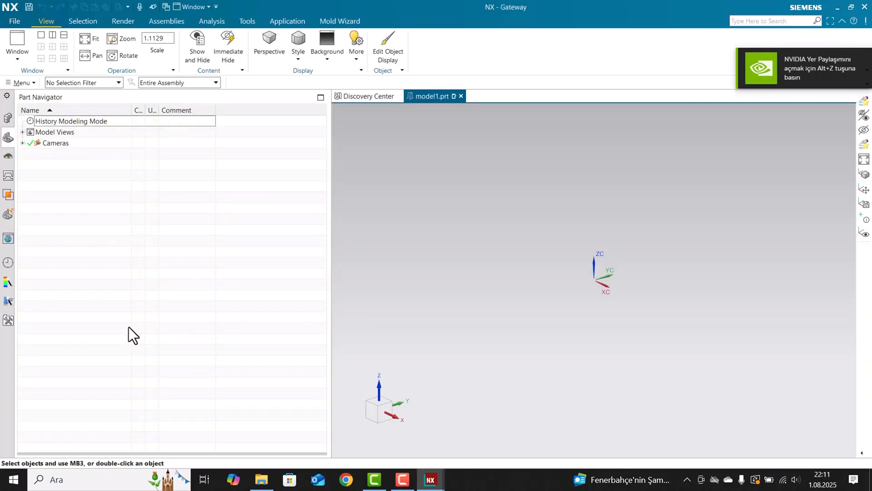
pyautogui.click(292, 24)
pyautogui.click(213, 47)
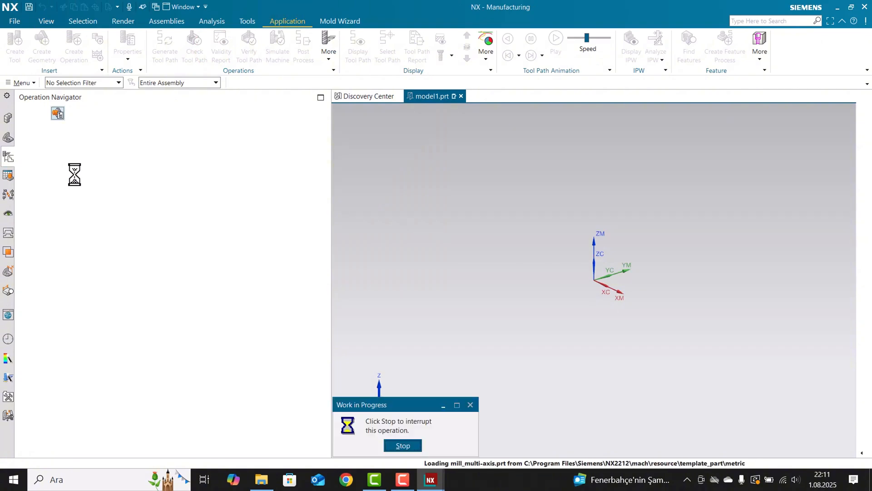
# Insert a Cavity Mill operation of type mill_contour under MCS_MAIN, examine its dialog layout, and accept it with default settings.
pyautogui.rightClick(72, 165)
pyautogui.click(113, 287)
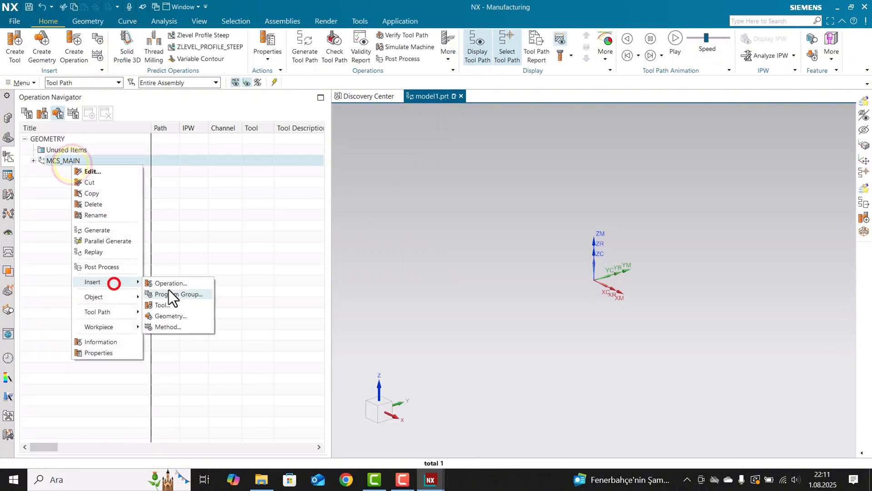
pyautogui.click(169, 289)
pyautogui.click(305, 74)
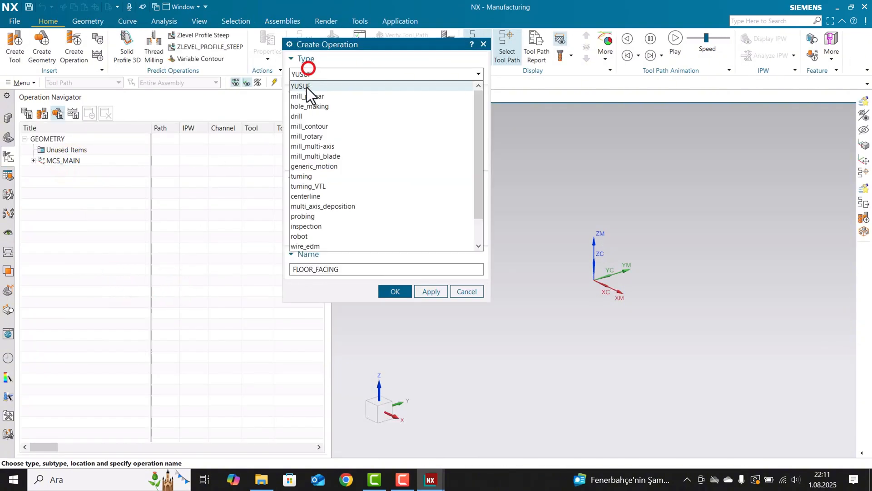
pyautogui.click(314, 126)
pyautogui.click(302, 120)
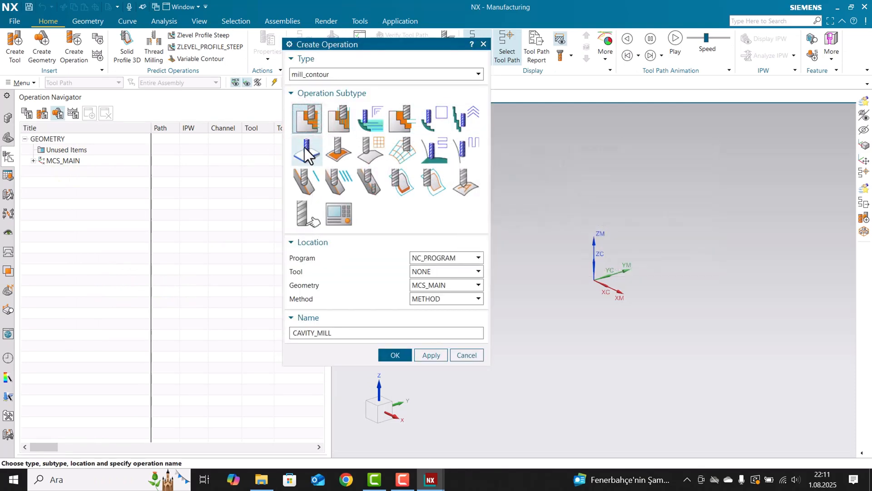
pyautogui.click(382, 356)
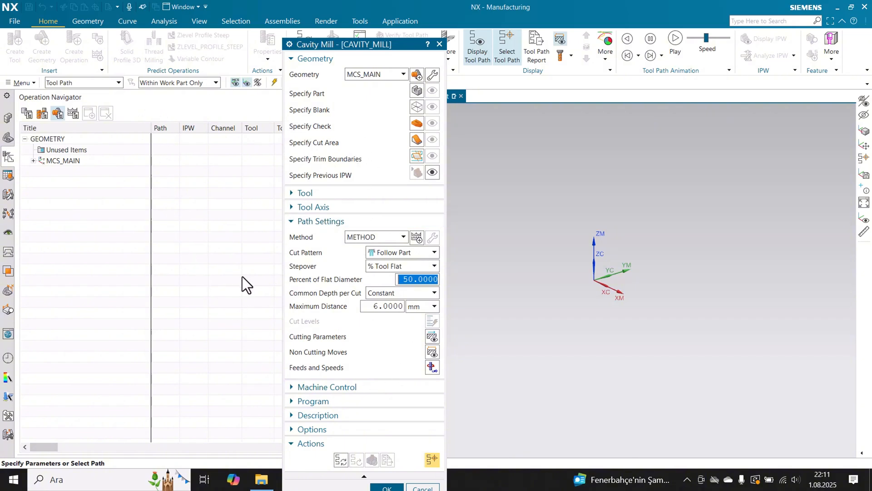
pyautogui.middleClick(149, 246)
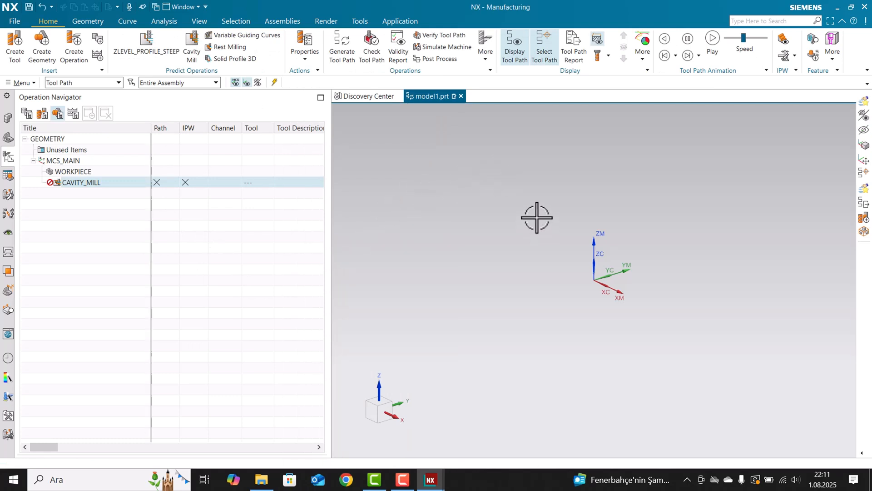